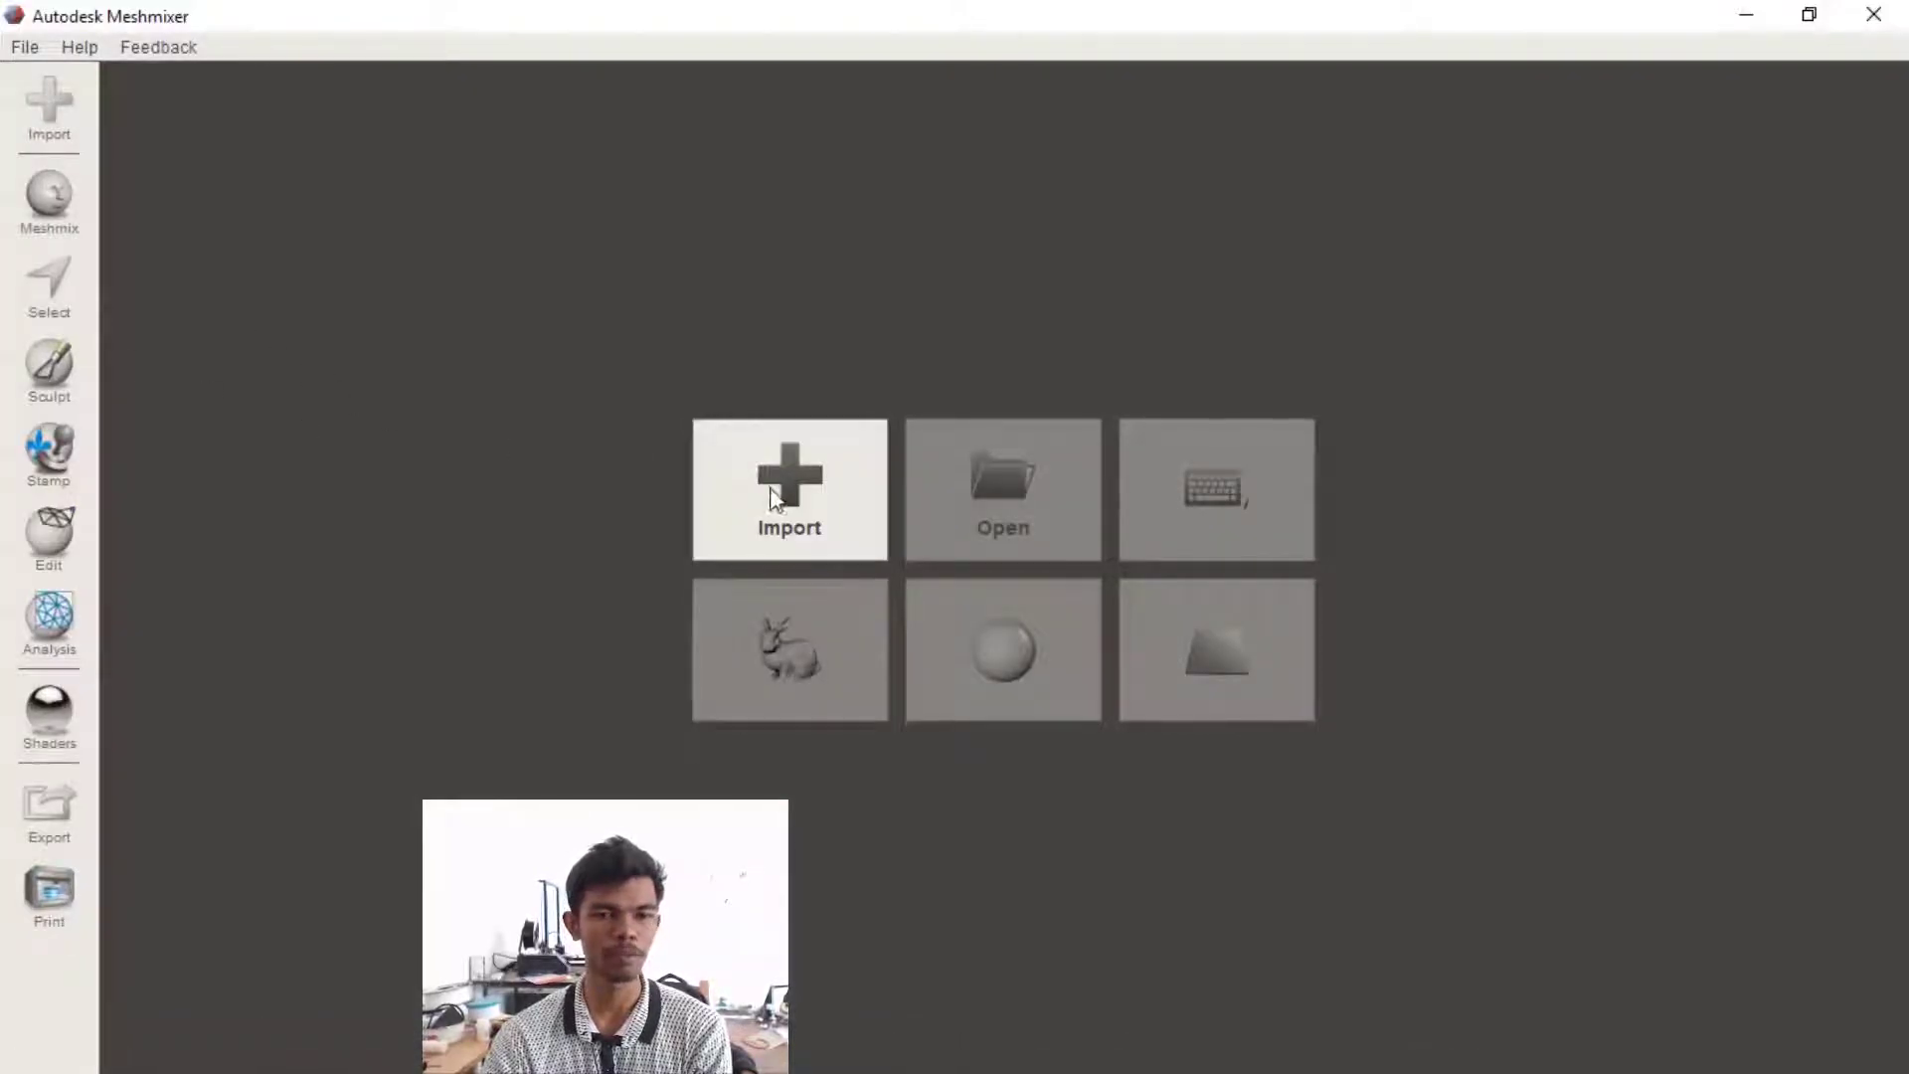
# Move the Meshmixer window aside to reach the desktop, then maximize it again
pyautogui.moveTo(941, 17); pyautogui.dragTo(1430, 124)
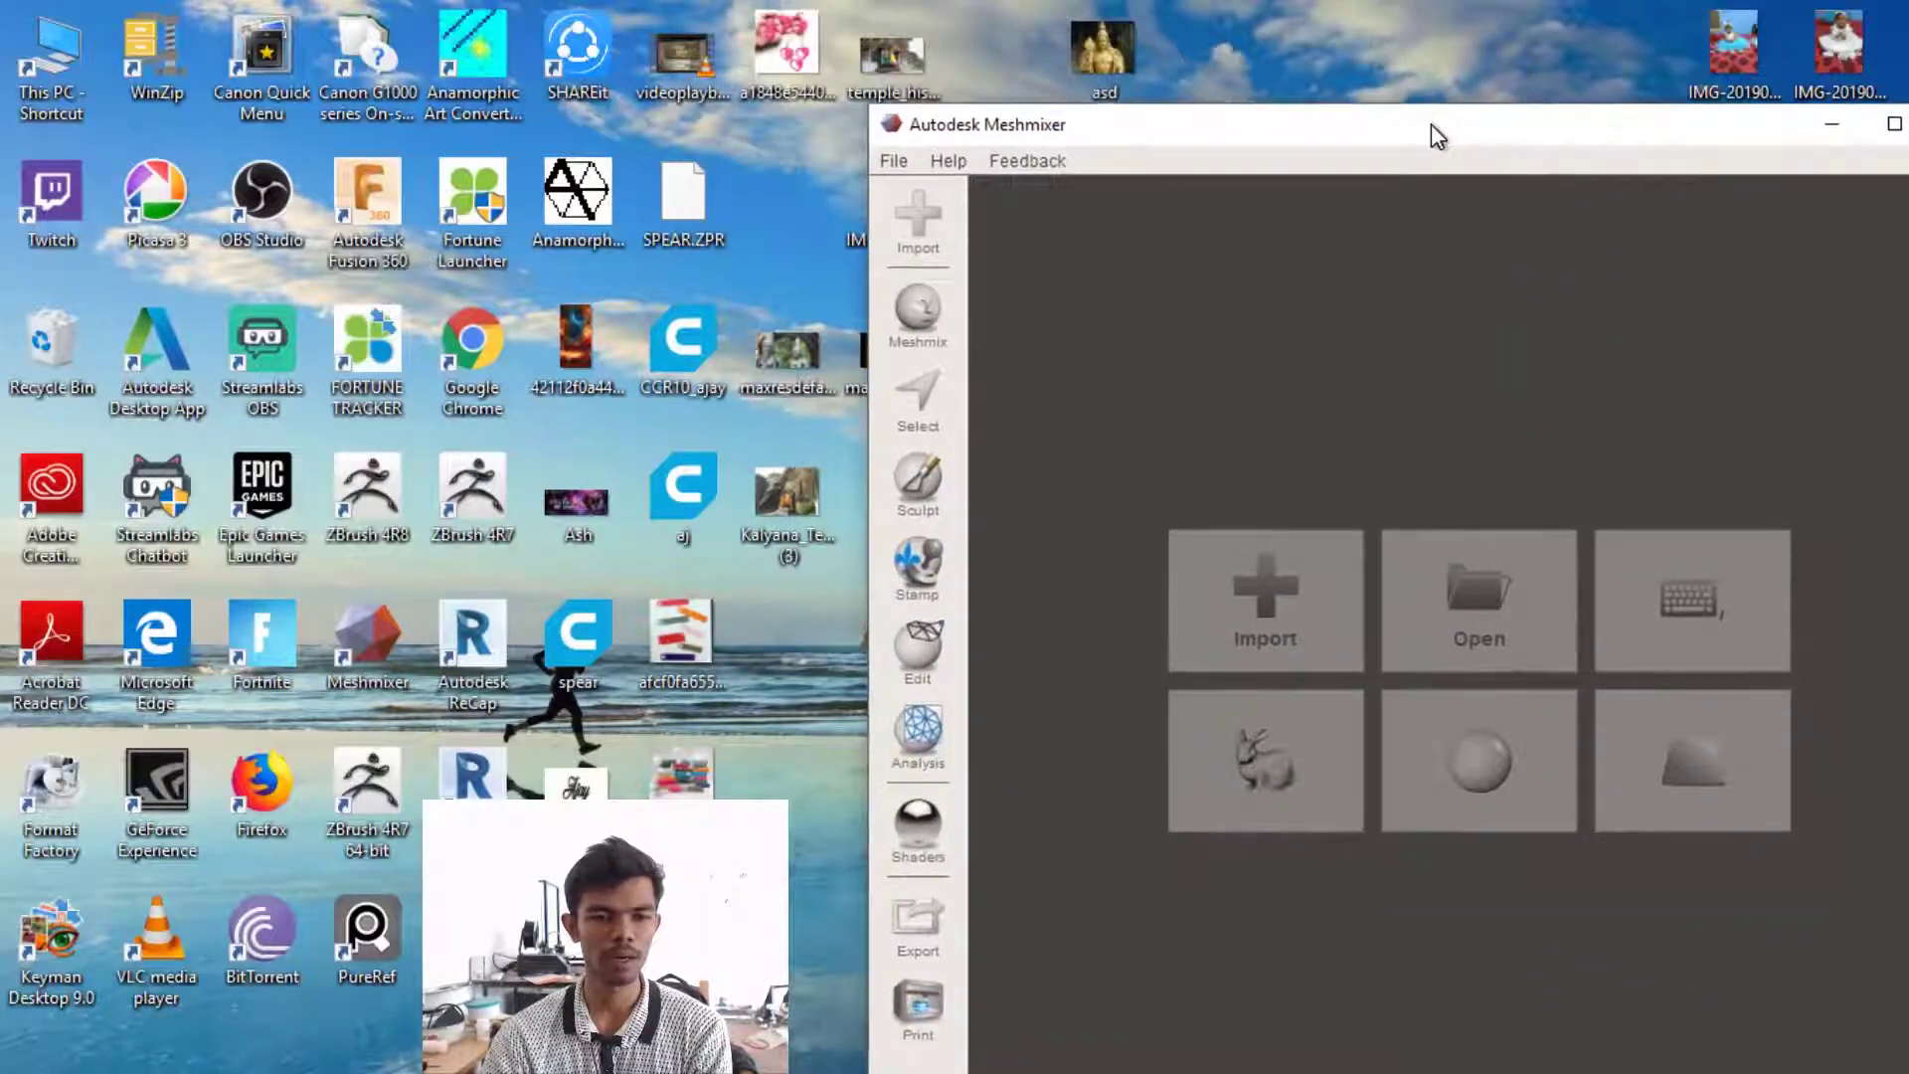
pyautogui.moveTo(691, 492); pyautogui.dragTo(445, 667)
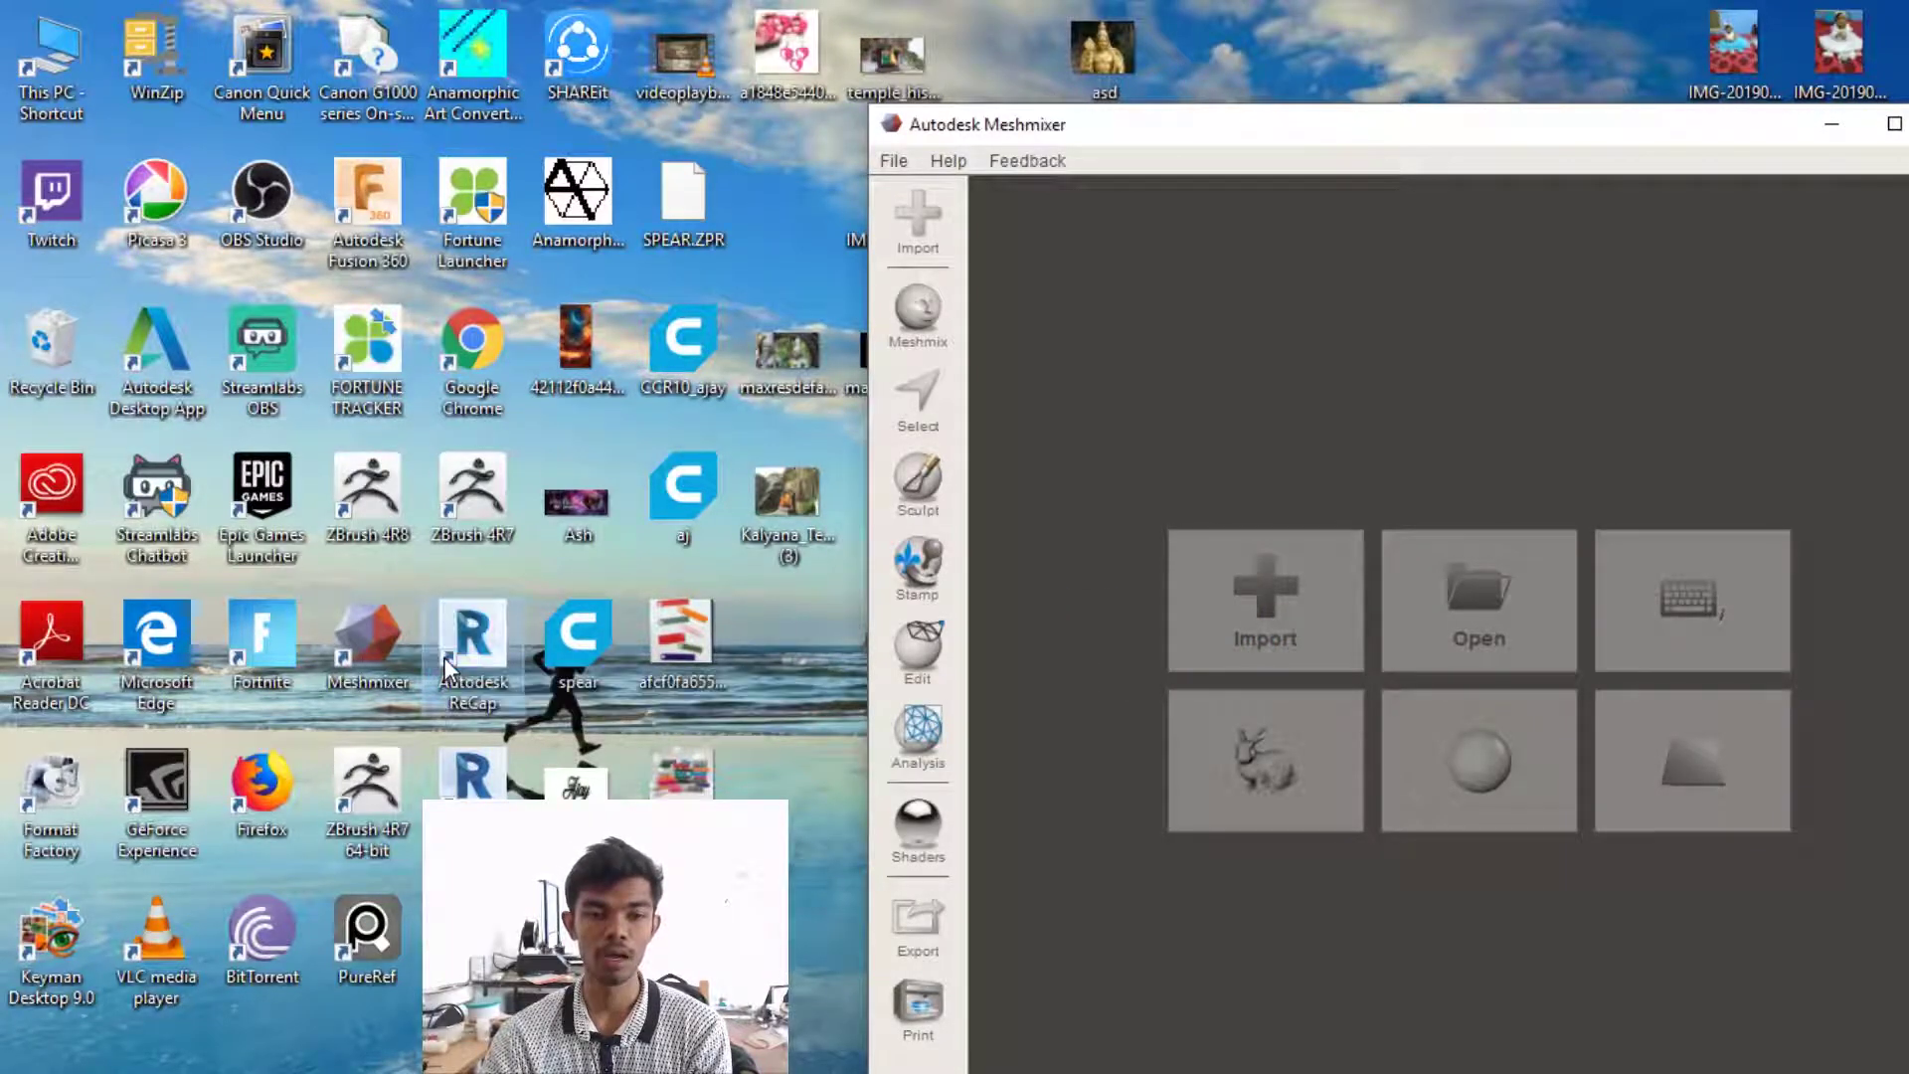
pyautogui.doubleClick(1470, 137)
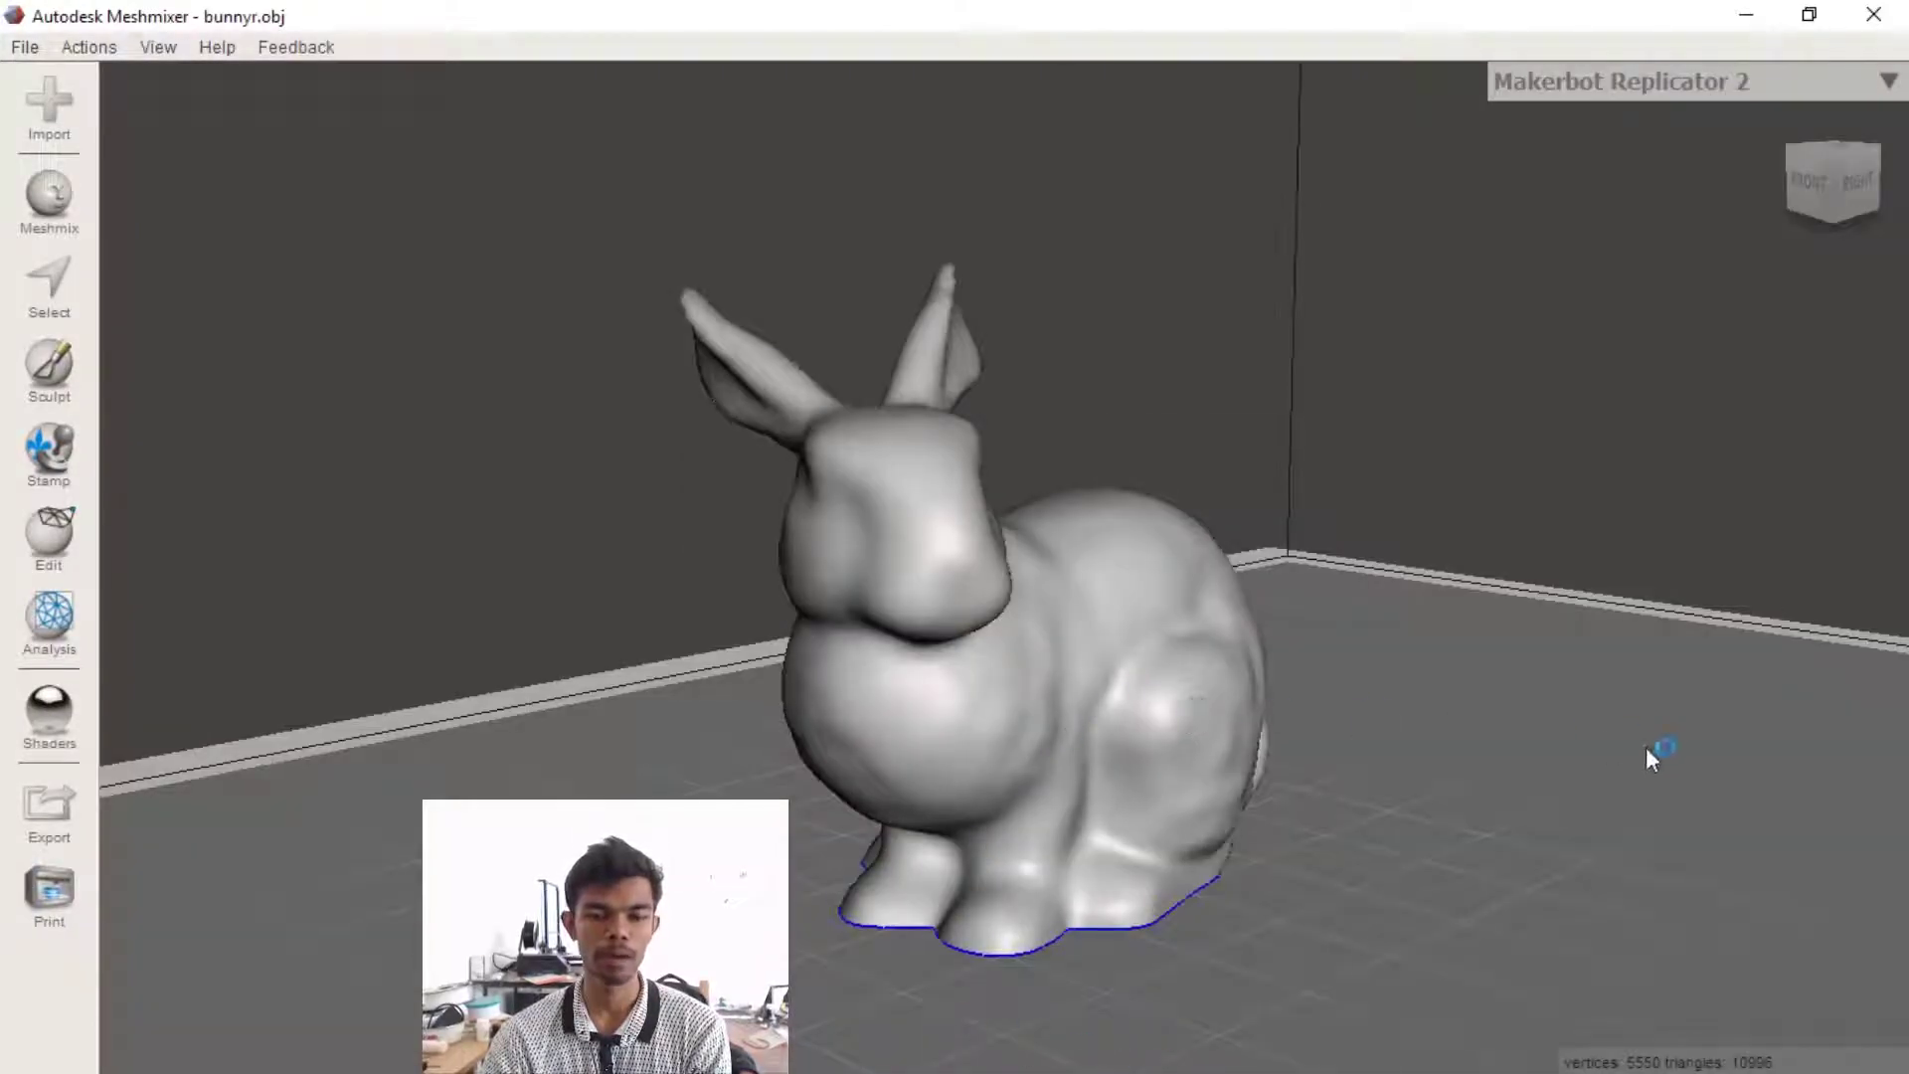
# Orbit around the bunny and browse the Meshmix primitive shapes
pyautogui.moveTo(1645, 747); pyautogui.dragTo(649, 718, button='right')
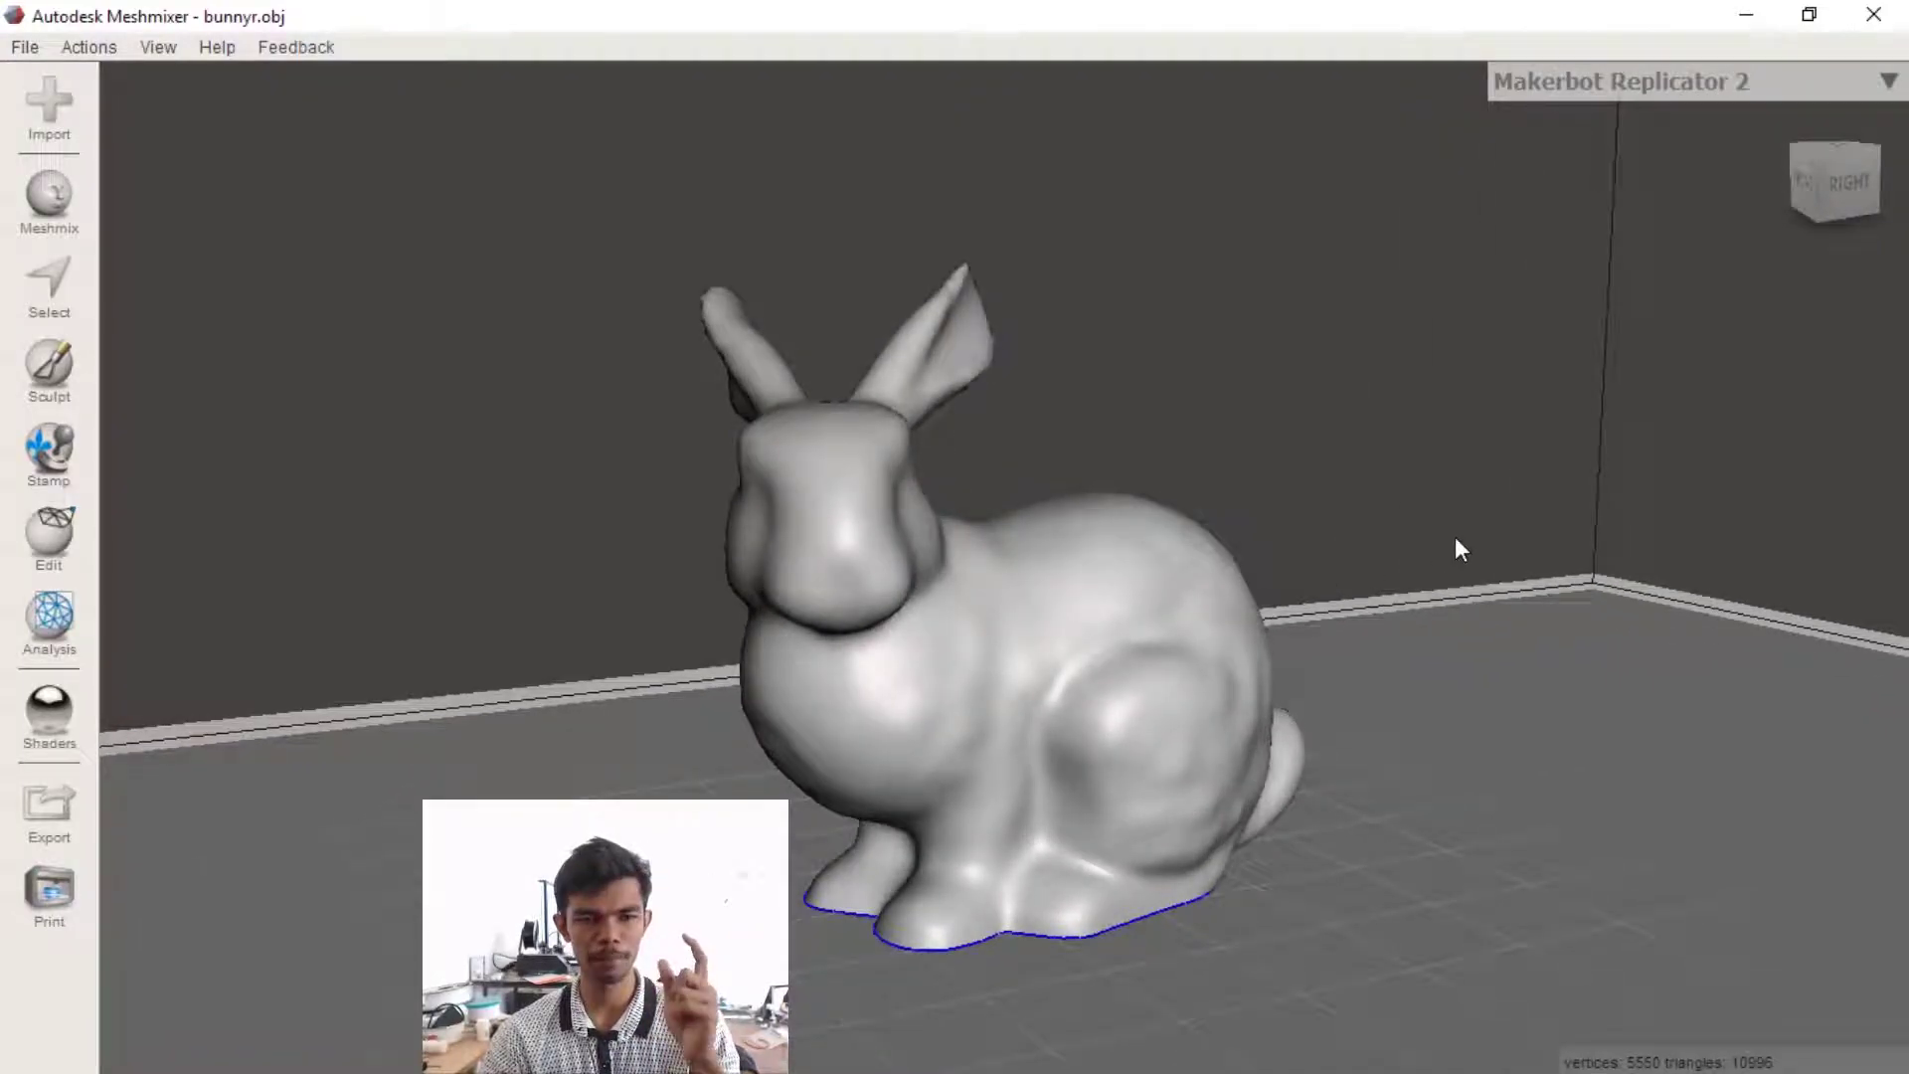
pyautogui.moveTo(1456, 540); pyautogui.dragTo(1145, 596, button='right')
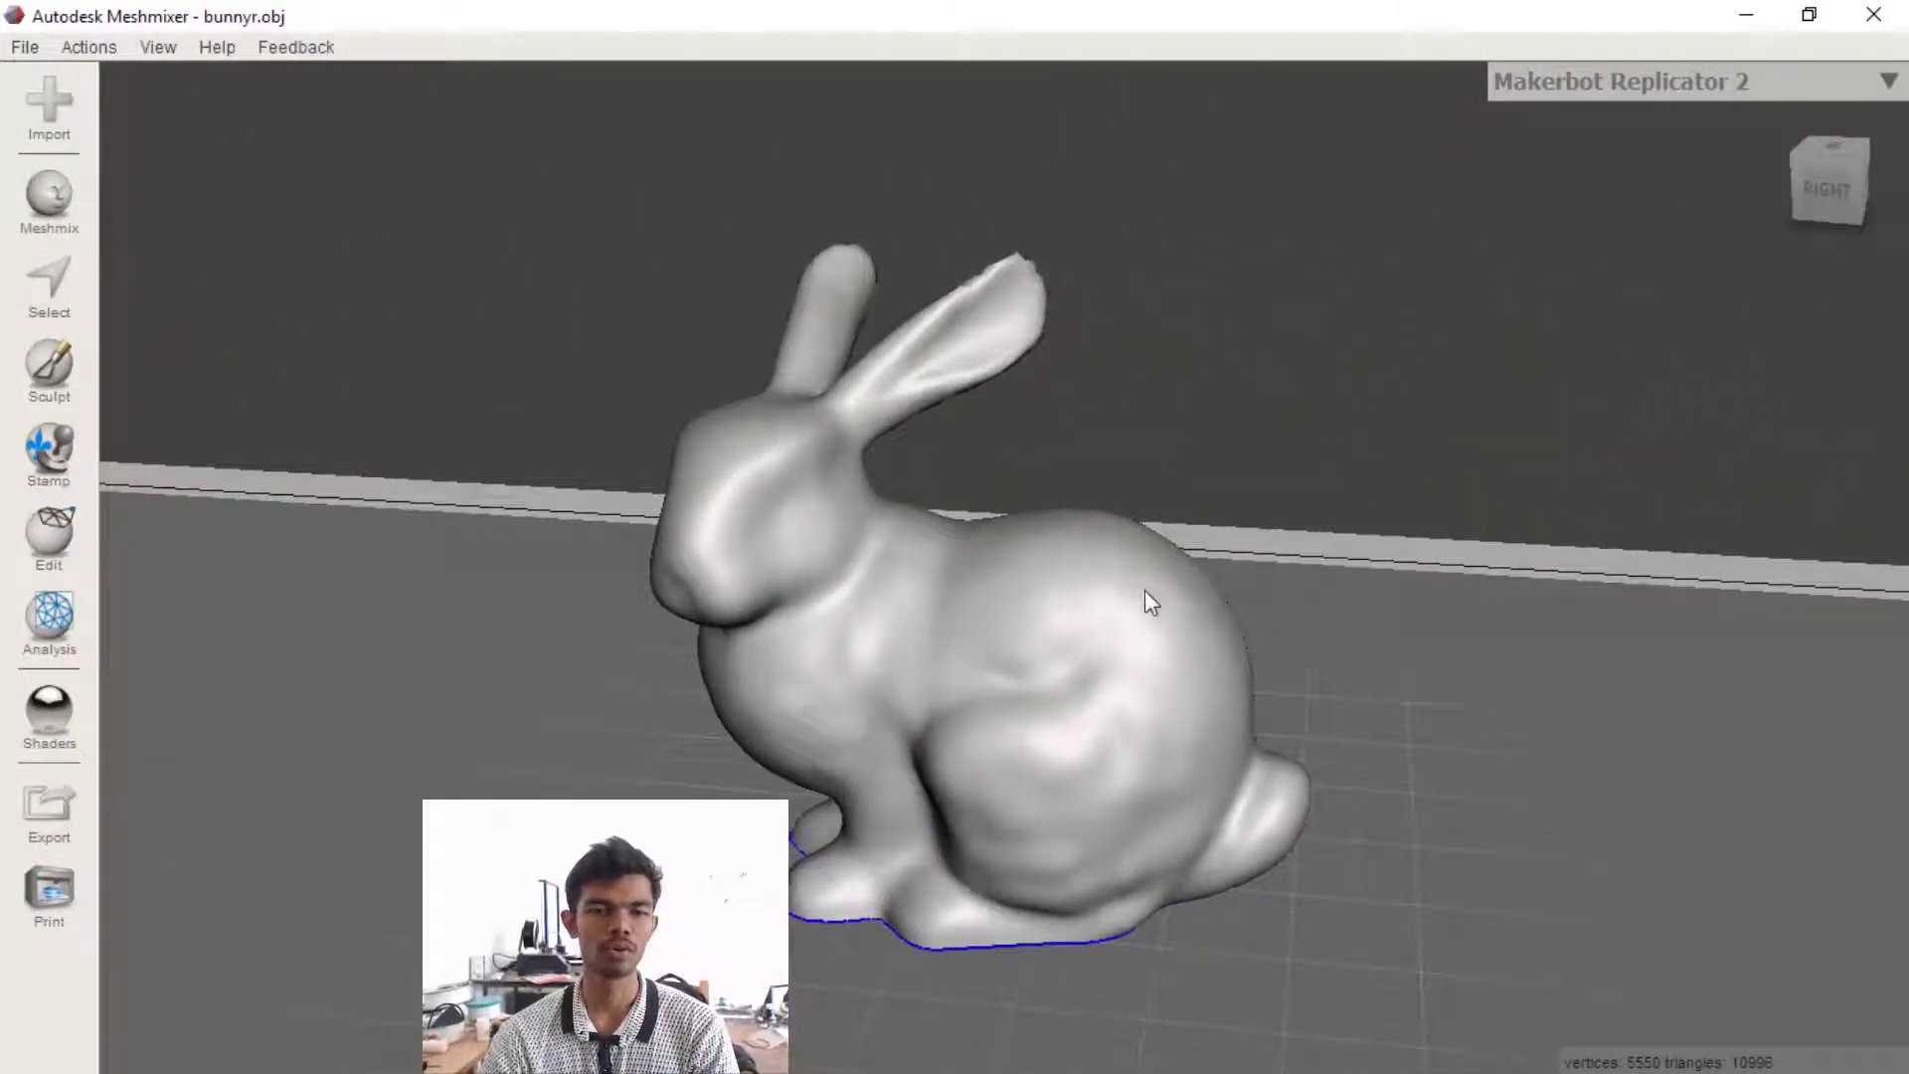
pyautogui.click(54, 204)
pyautogui.scroll(-4, 282, 599)
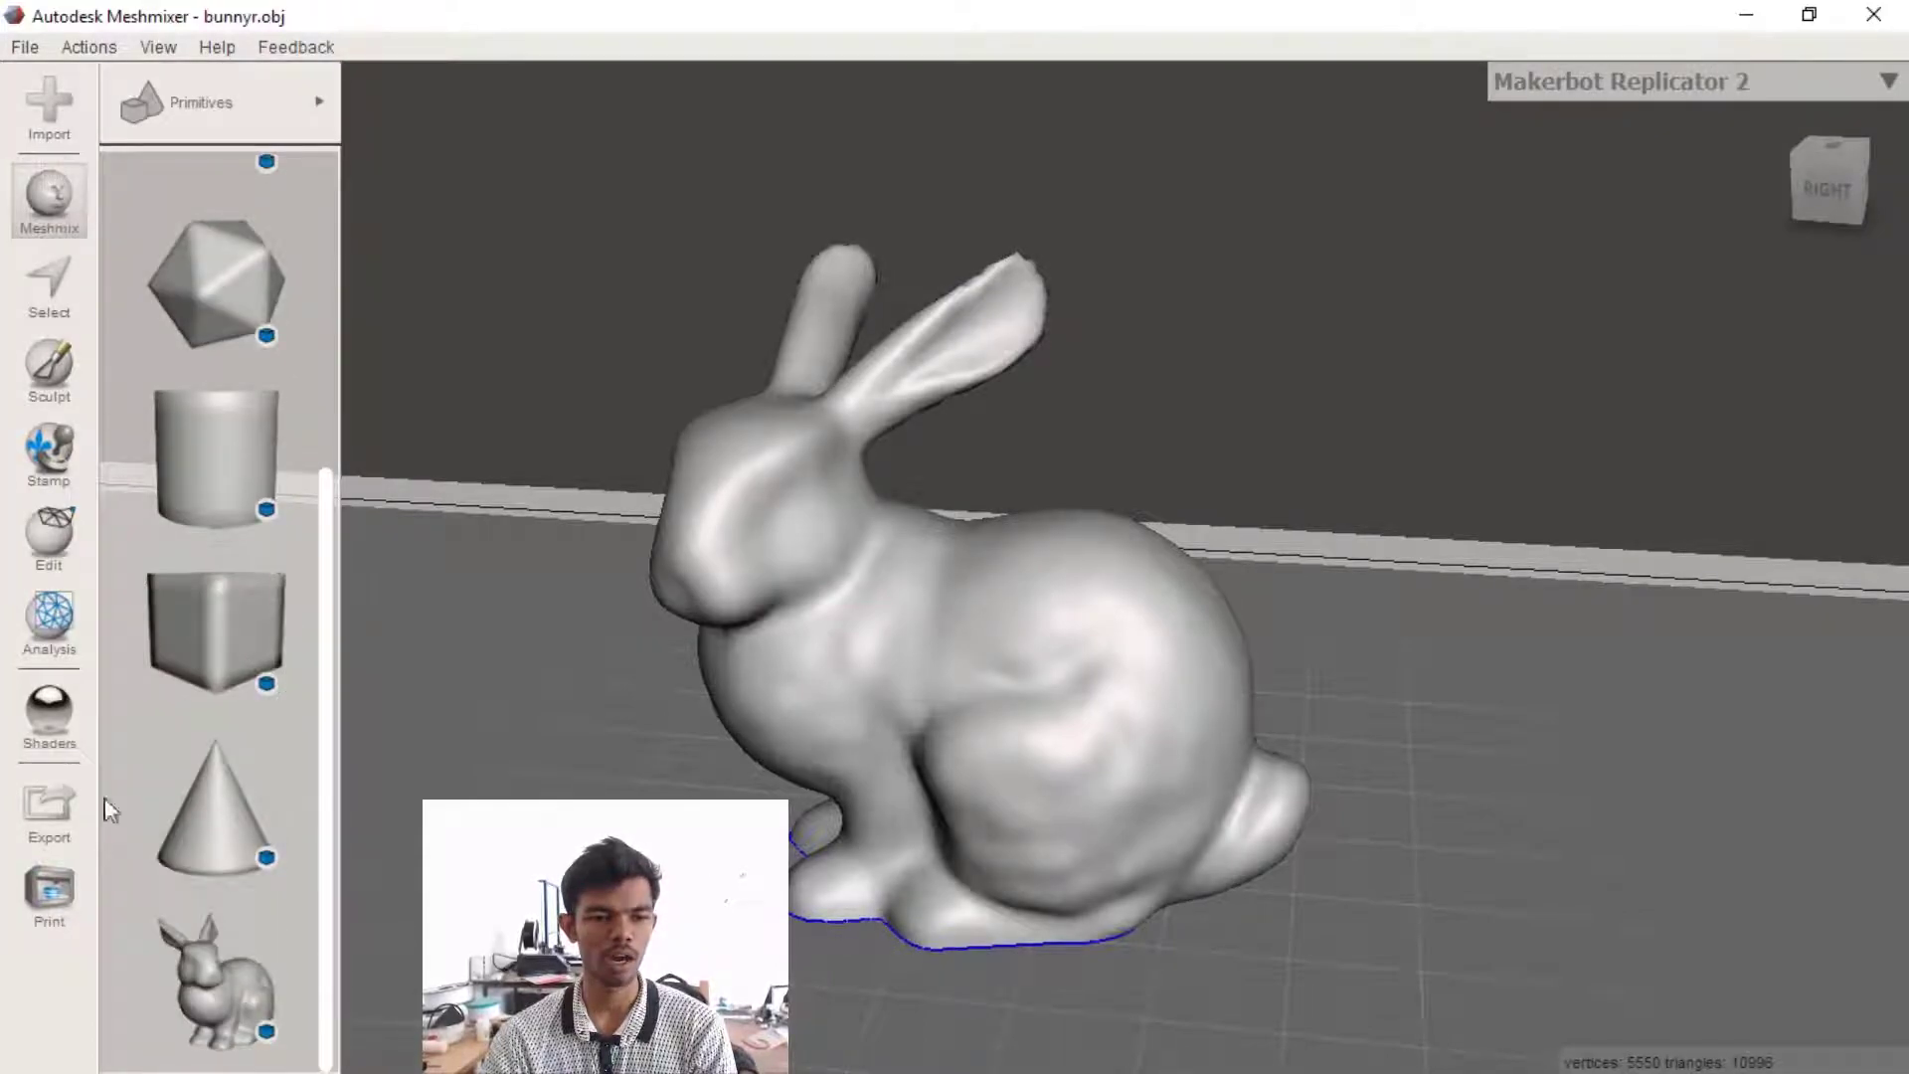
# Switch to Sculpt and bring up the Brushes set
pyautogui.click(43, 364)
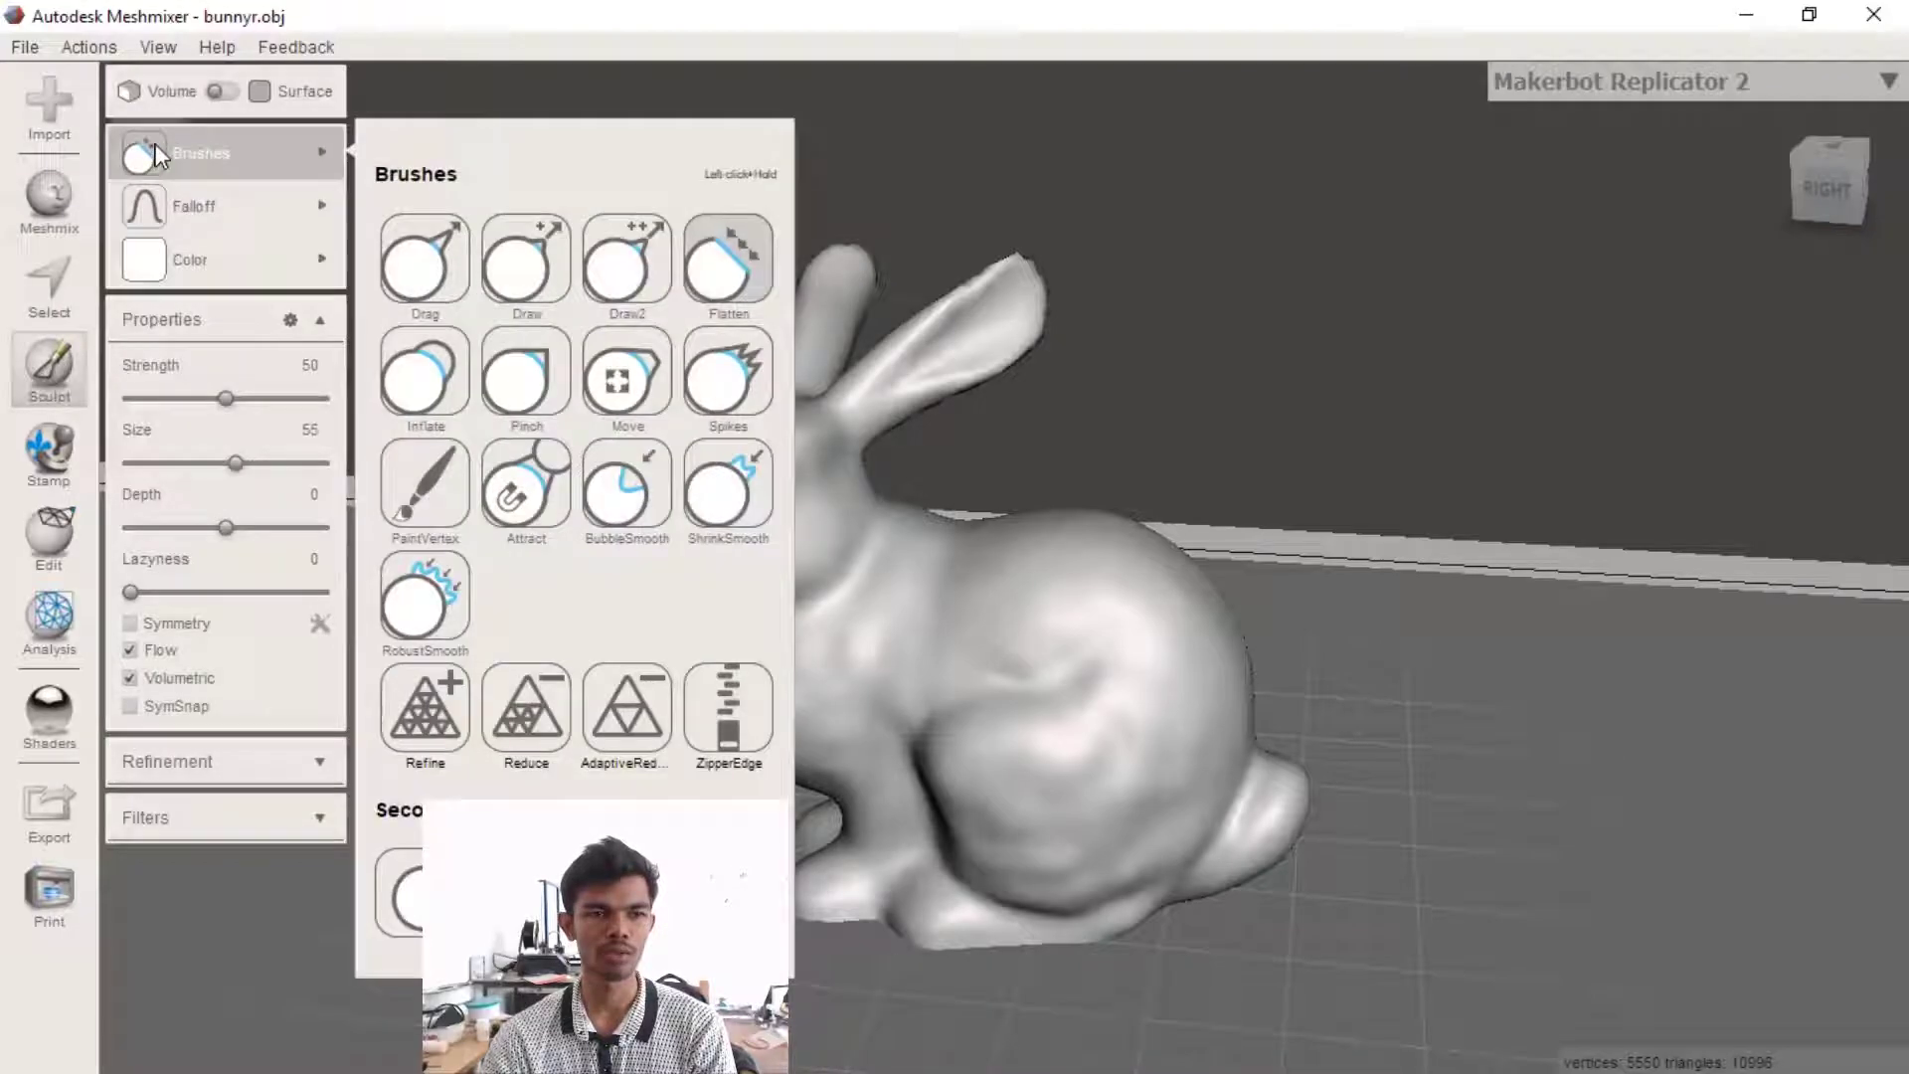
pyautogui.moveTo(234, 207)
pyautogui.moveTo(249, 155)
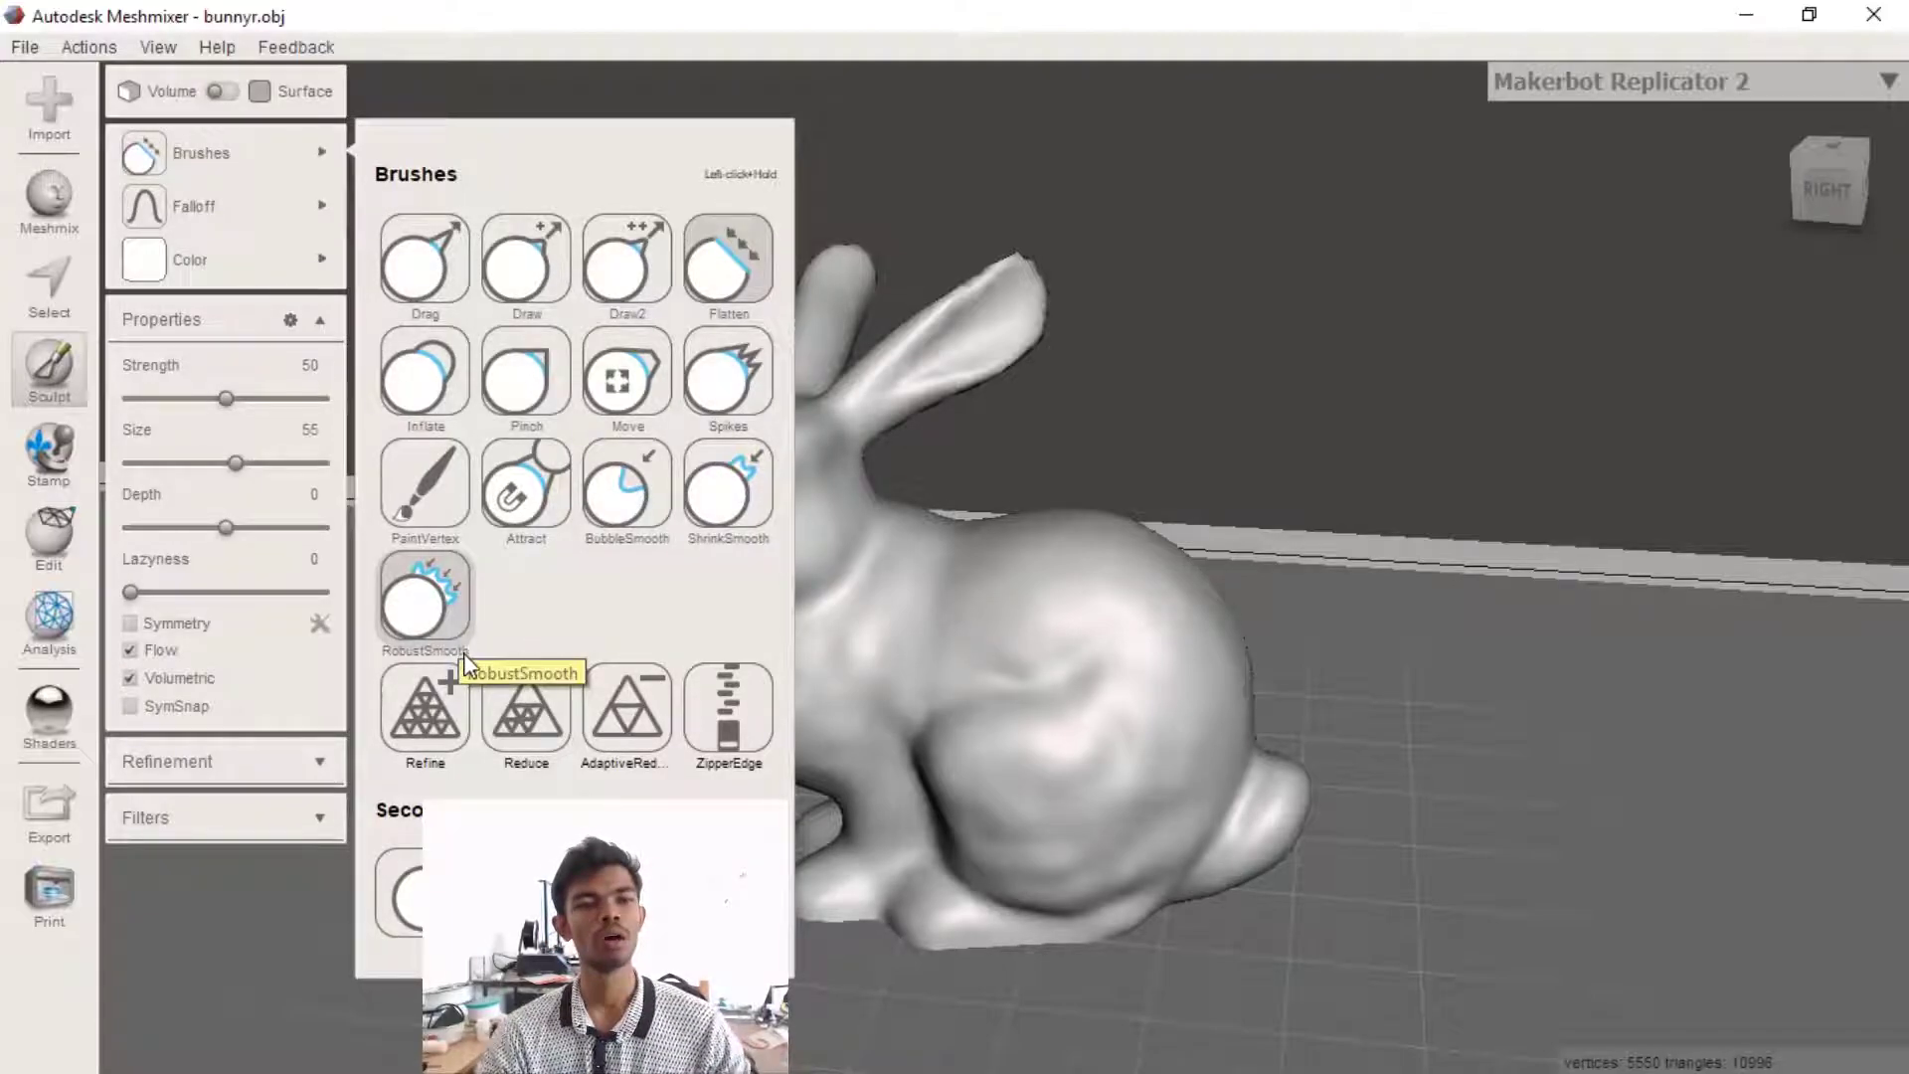
# With the Drag brush, pull the bunny's tail into a spike and bulge out its cheek
pyautogui.click(434, 316)
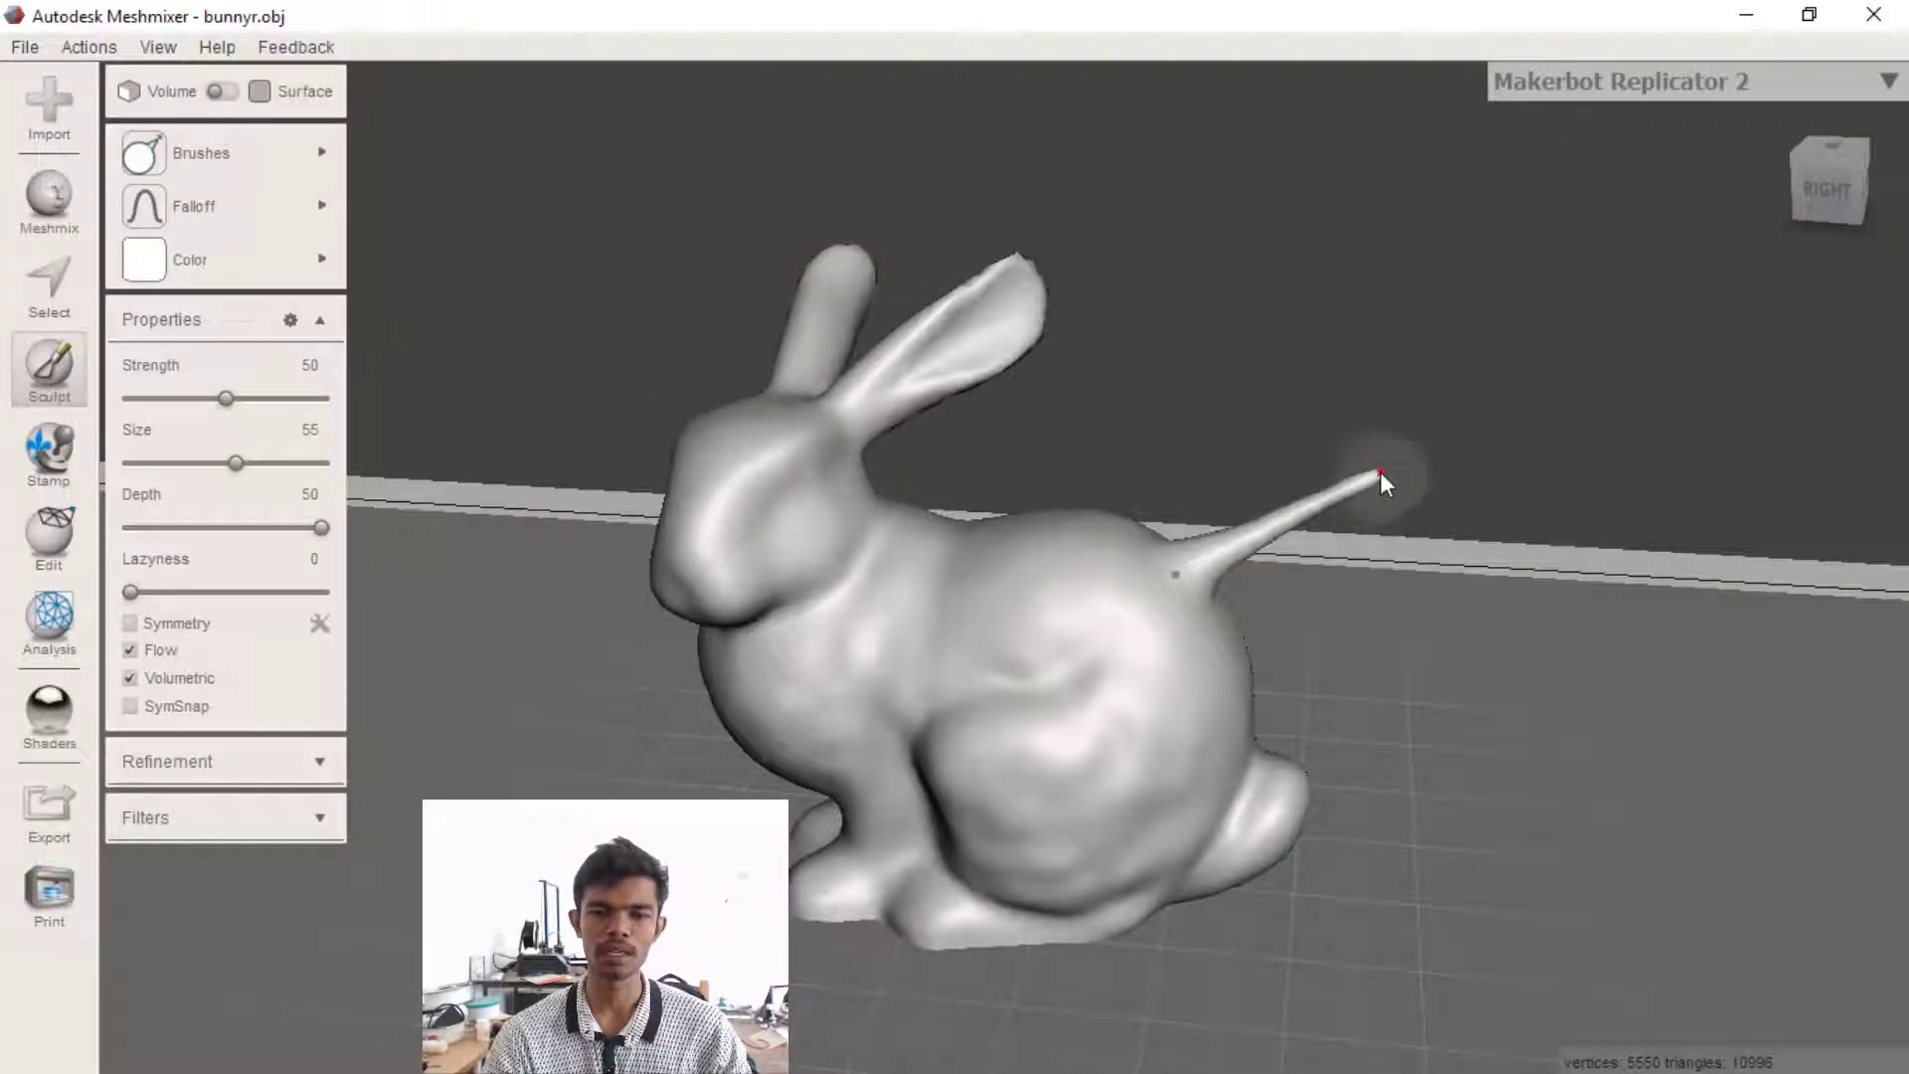
pyautogui.moveTo(1424, 656)
pyautogui.mouseDown(button='right')
pyautogui.moveTo(1313, 691)
pyautogui.moveTo(840, 626)
pyautogui.moveTo(1434, 661)
pyautogui.mouseUp(button='right')
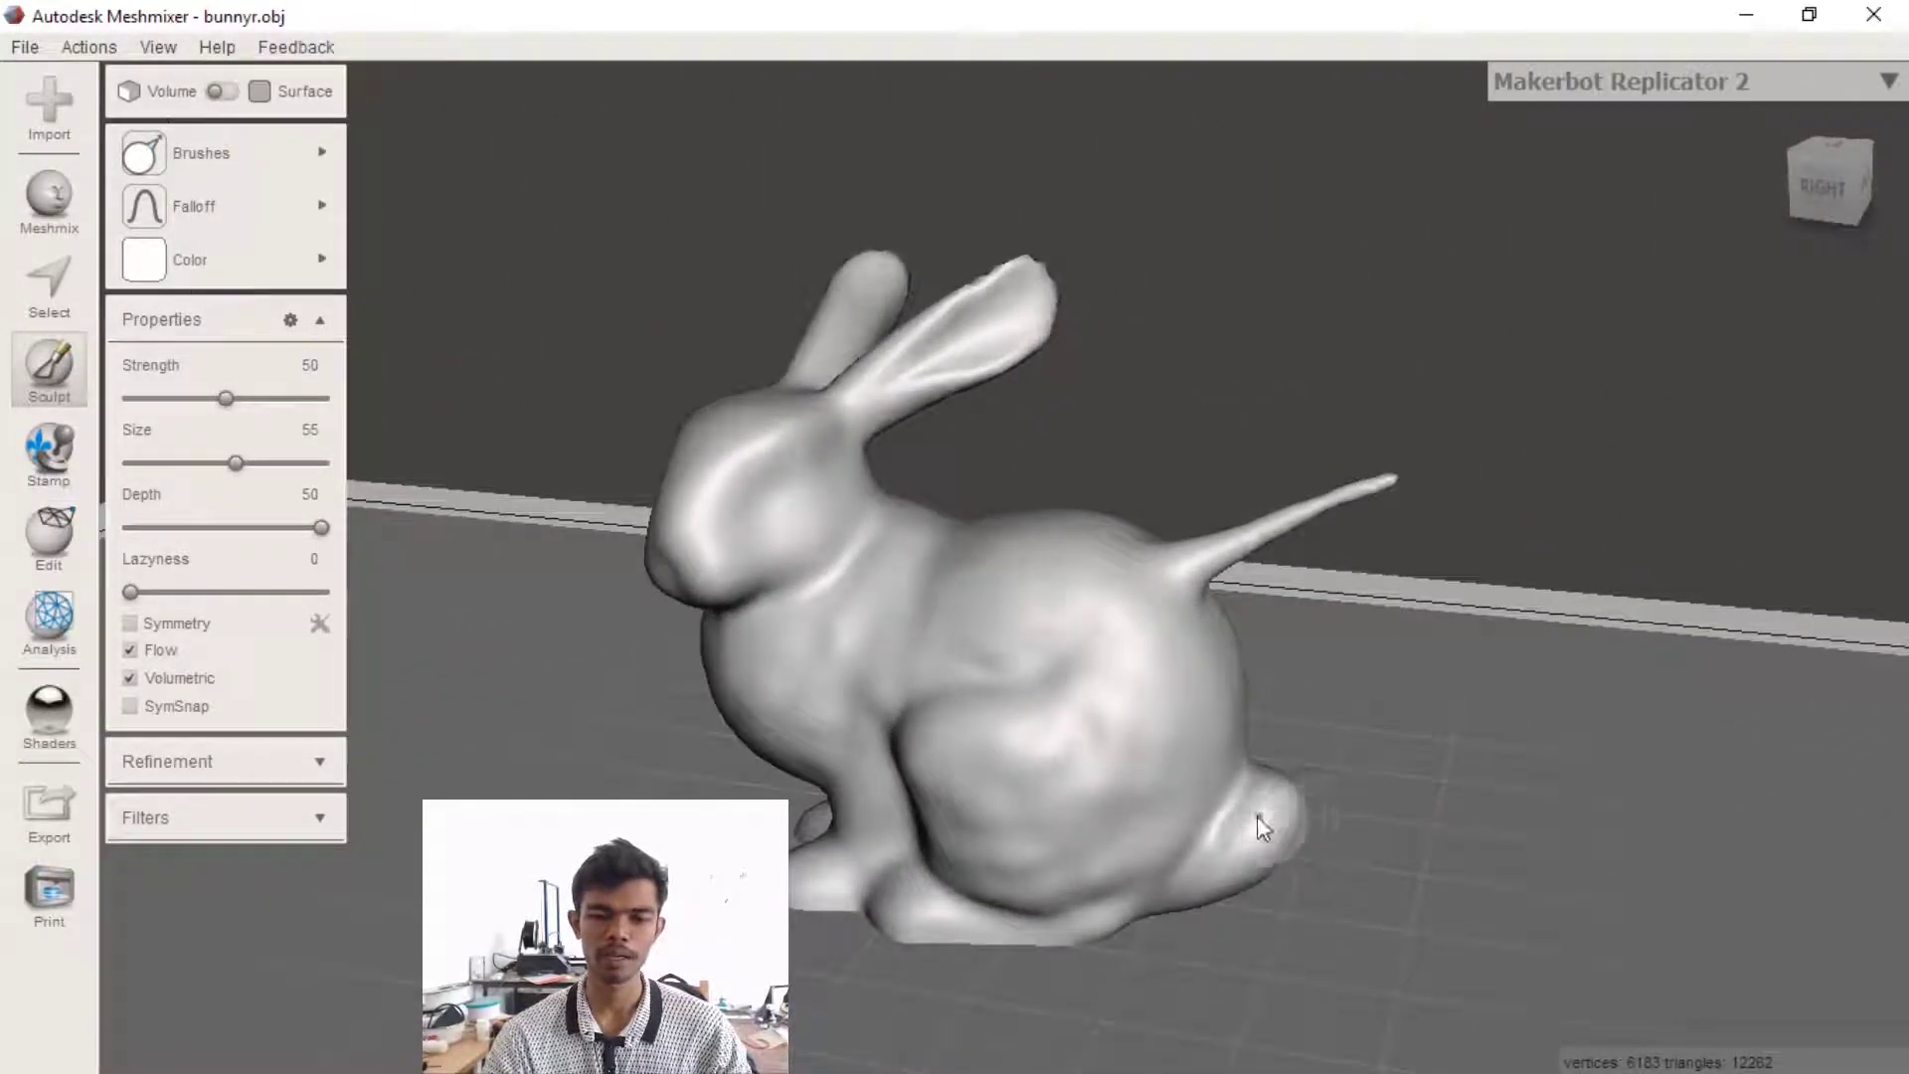
pyautogui.moveTo(1257, 826); pyautogui.dragTo(1395, 825)
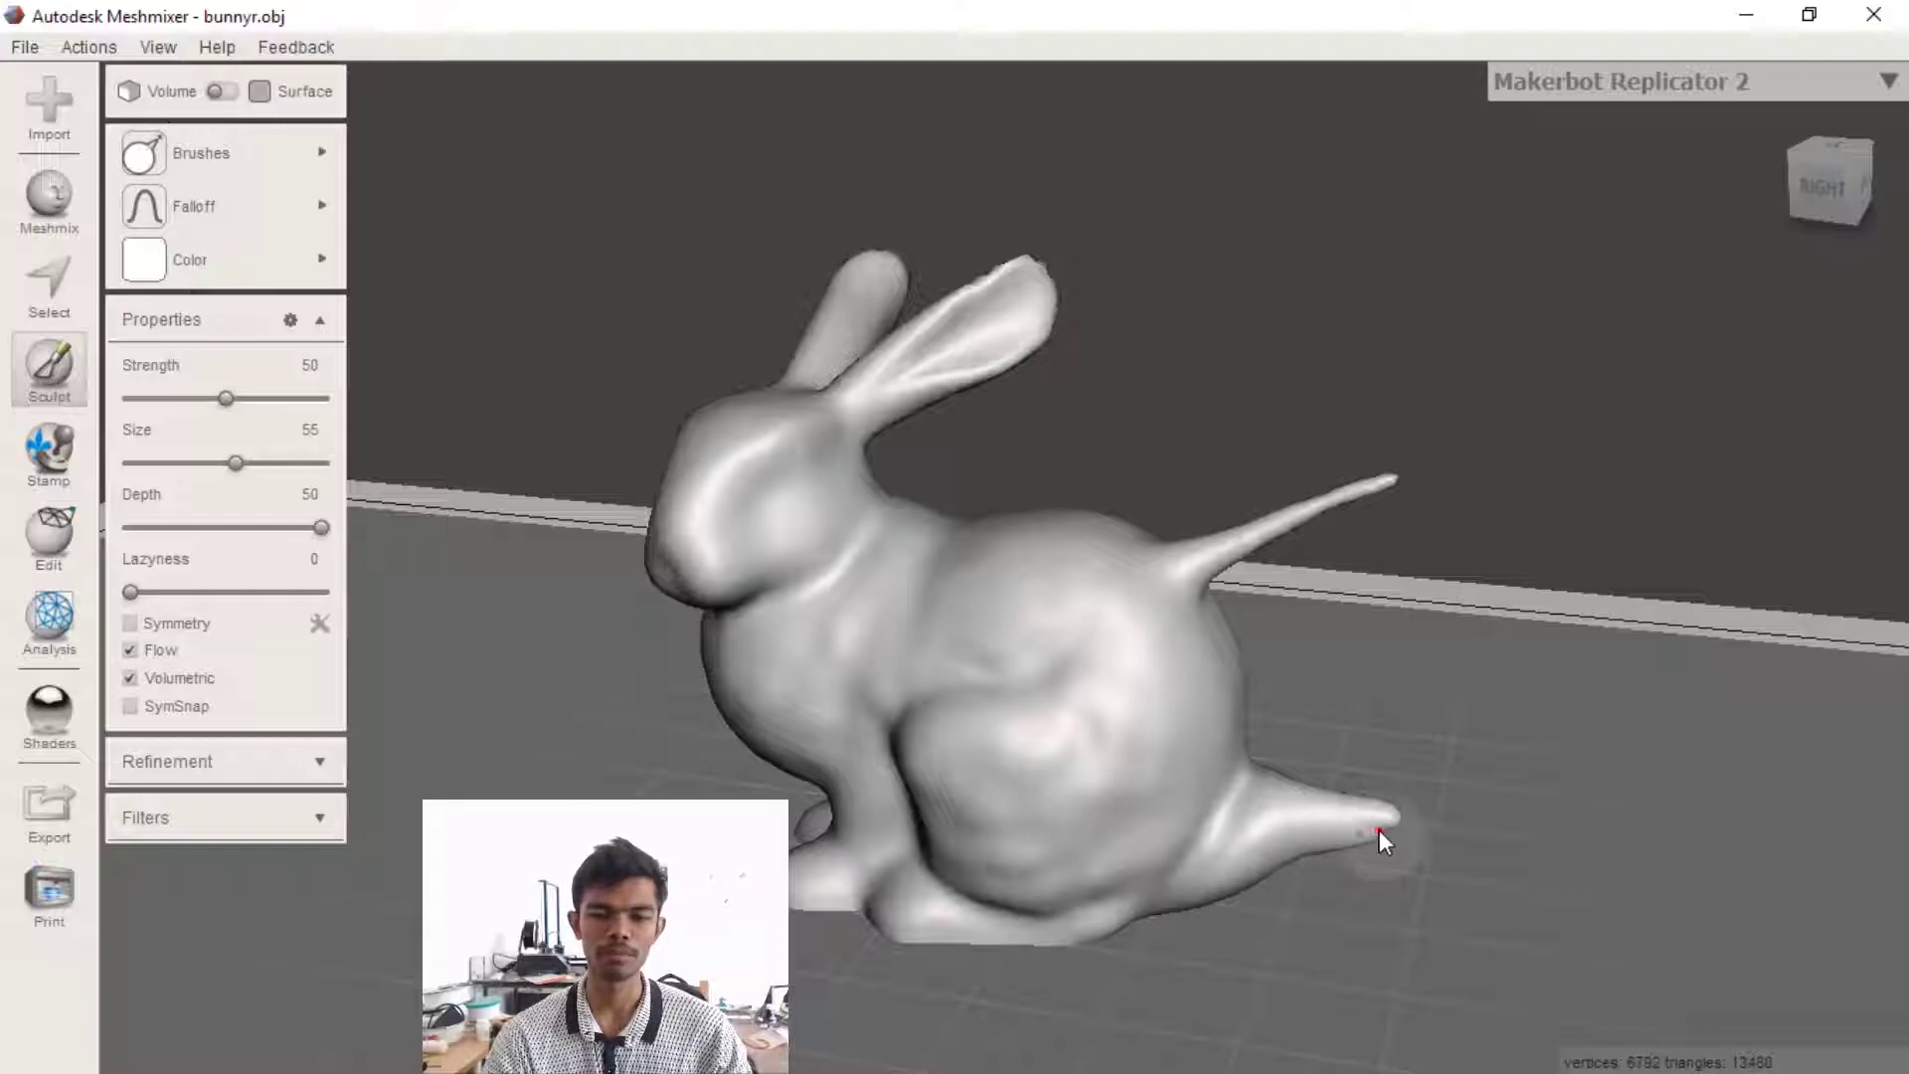
pyautogui.moveTo(1360, 728); pyautogui.dragTo(1643, 768, button='right')
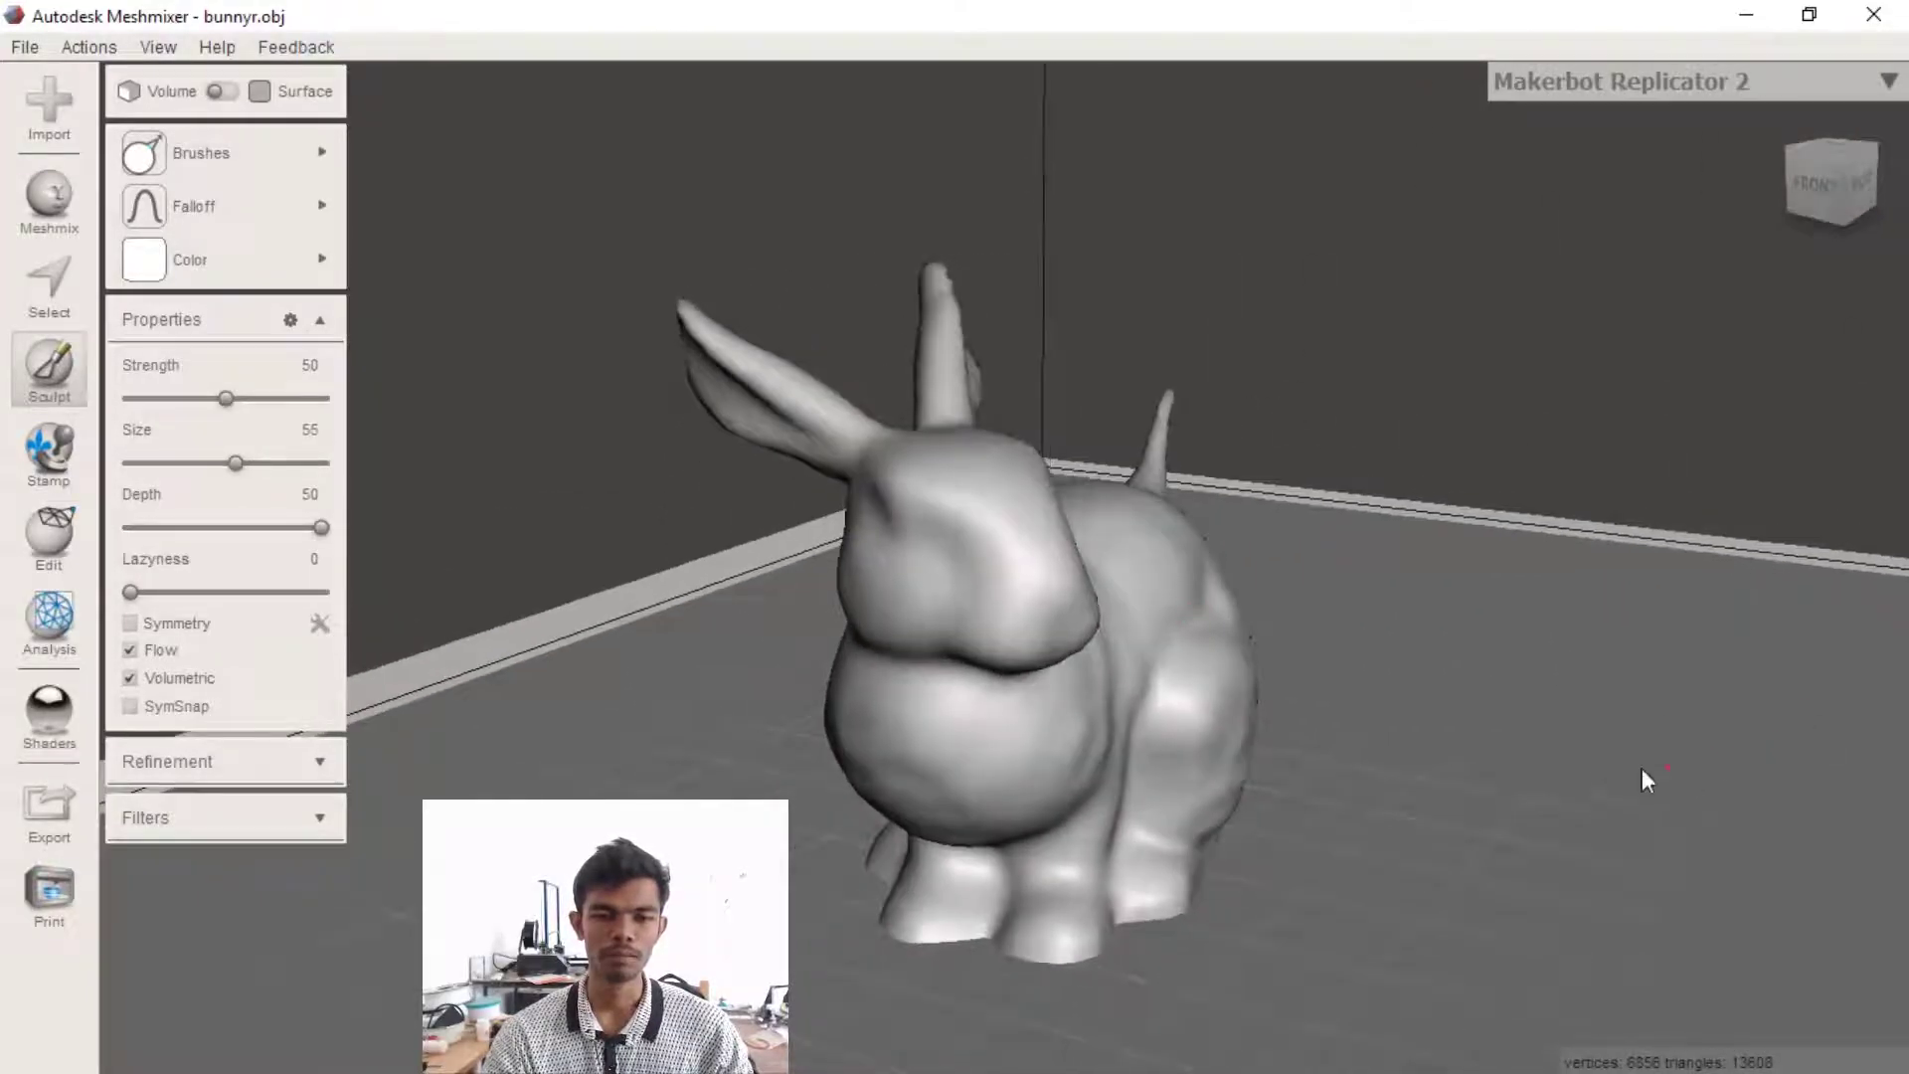
pyautogui.moveTo(1100, 644); pyautogui.dragTo(1078, 644)
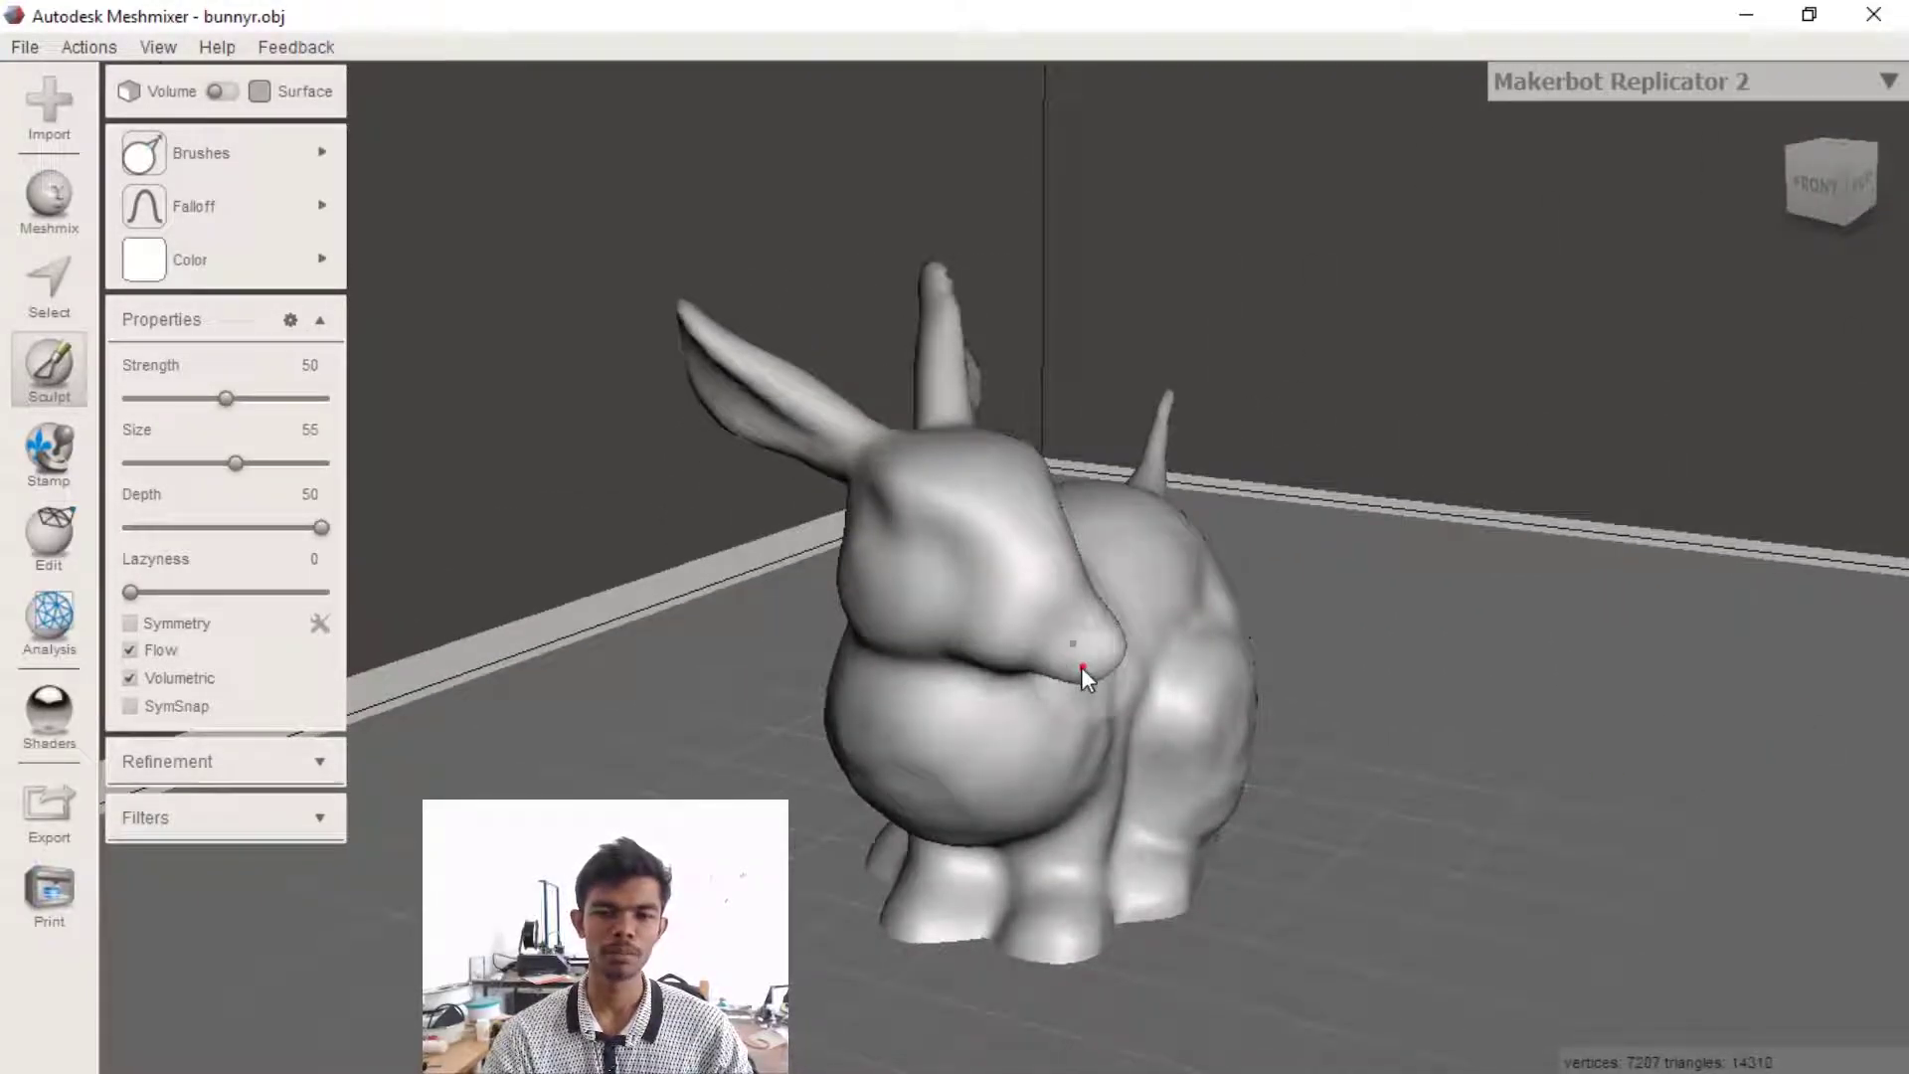
pyautogui.moveTo(1071, 659)
pyautogui.mouseDown(button='right')
pyautogui.moveTo(1333, 702)
pyautogui.moveTo(722, 587)
pyautogui.mouseUp(button='right')
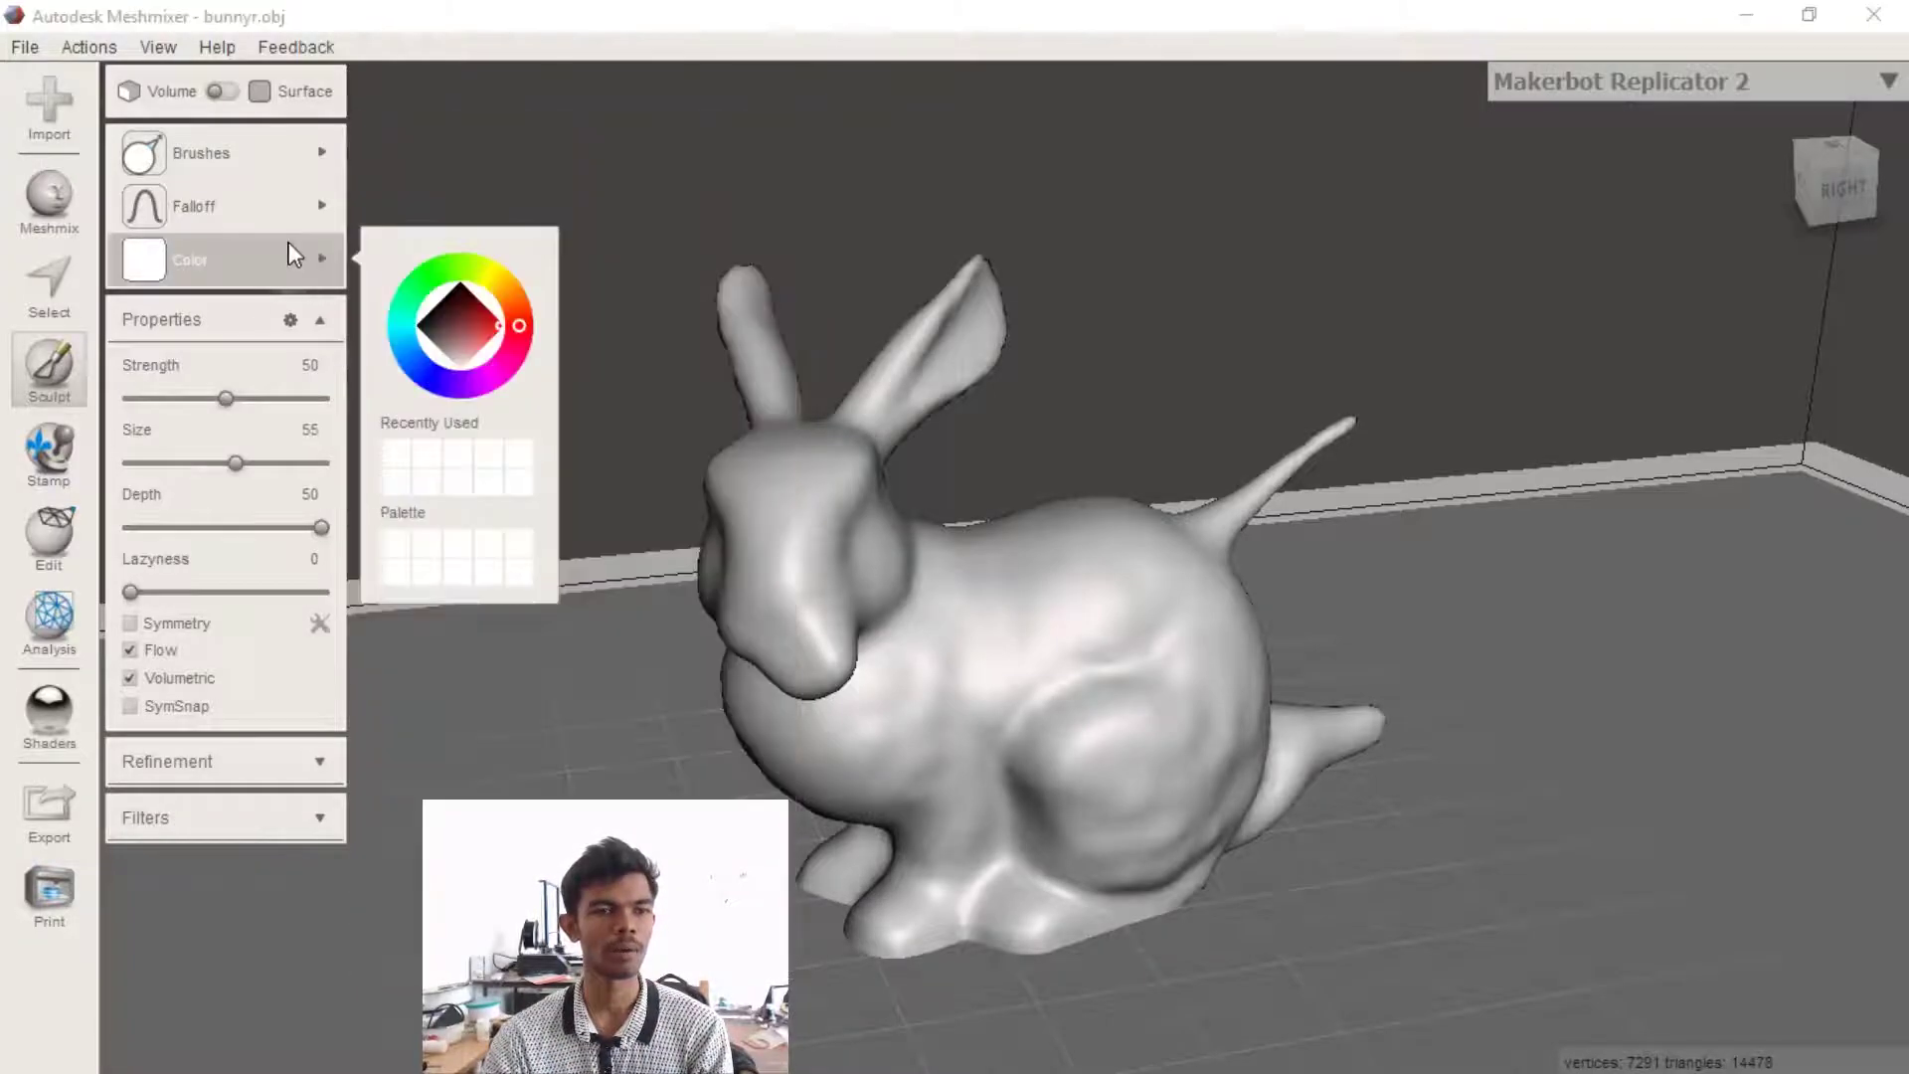
# Show the Edit tool list beside the sculpted bunny
pyautogui.moveTo(292, 227)
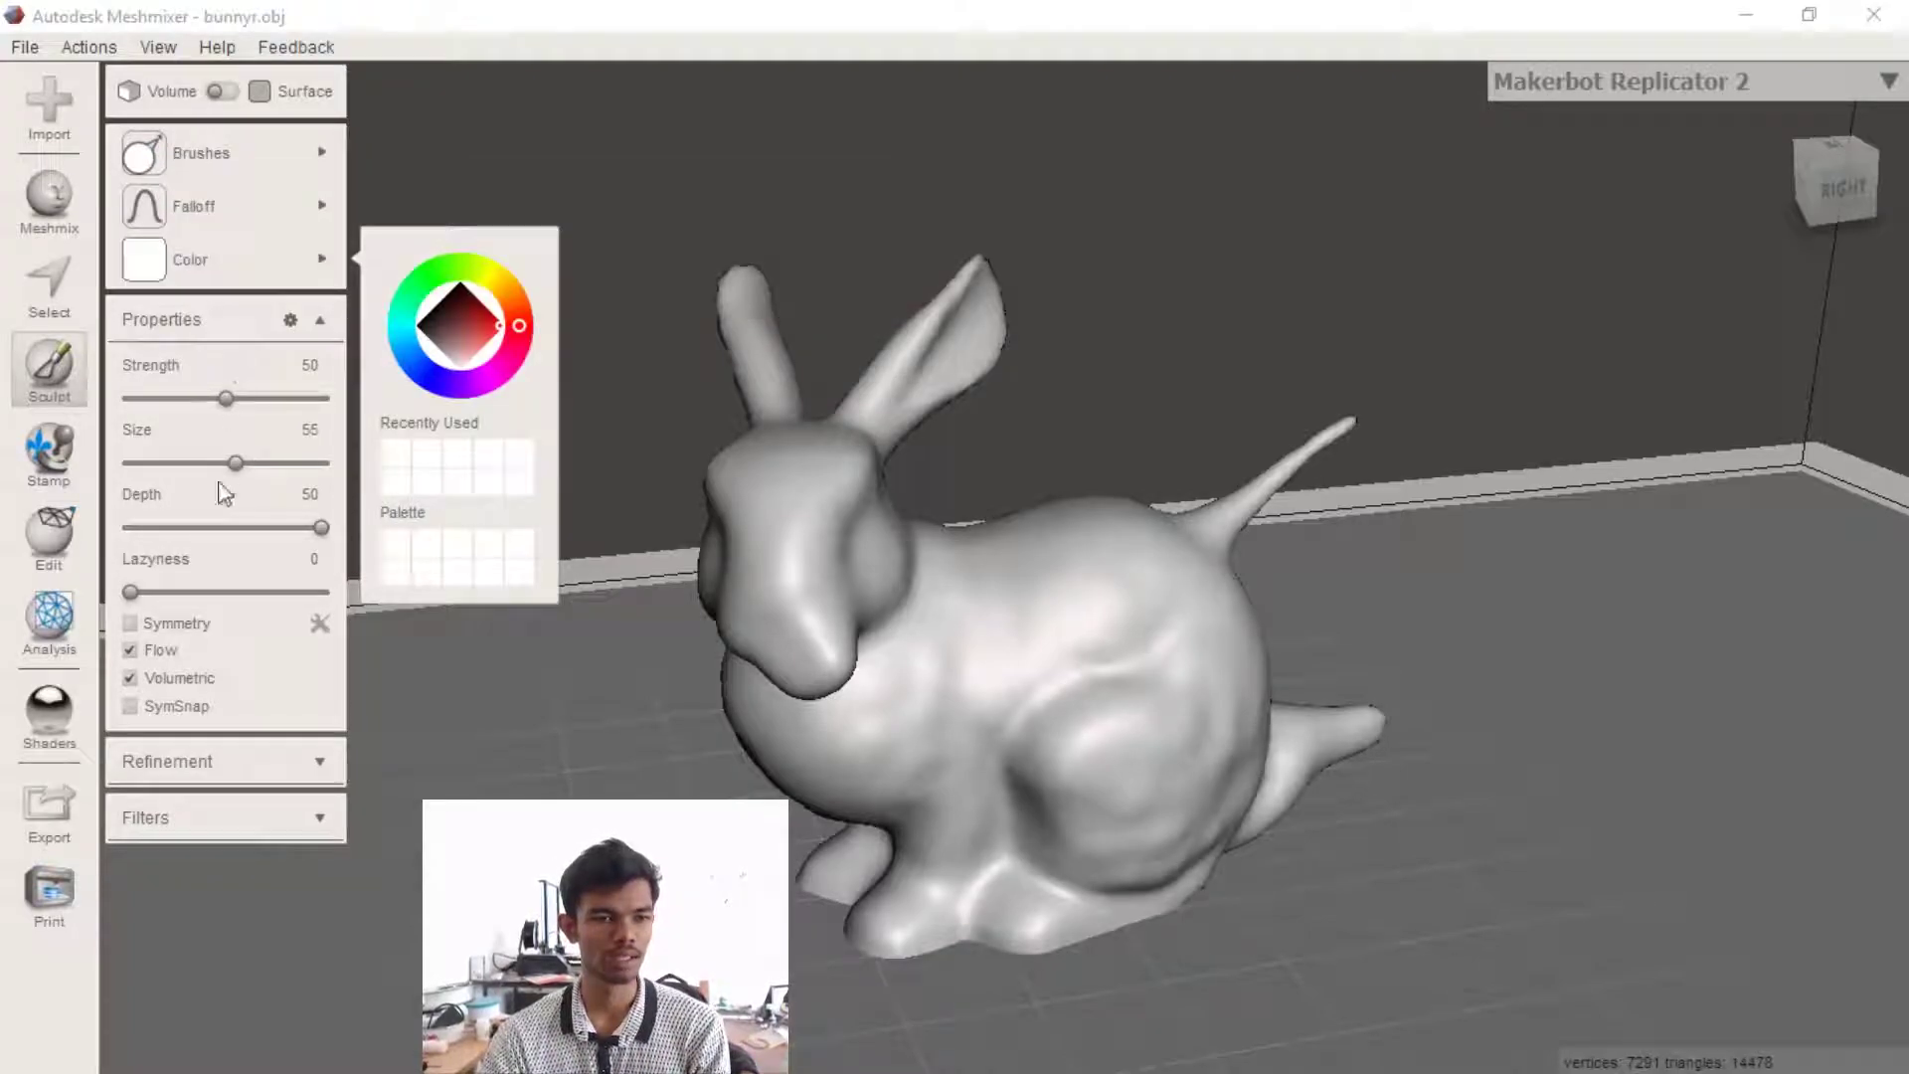
pyautogui.click(60, 543)
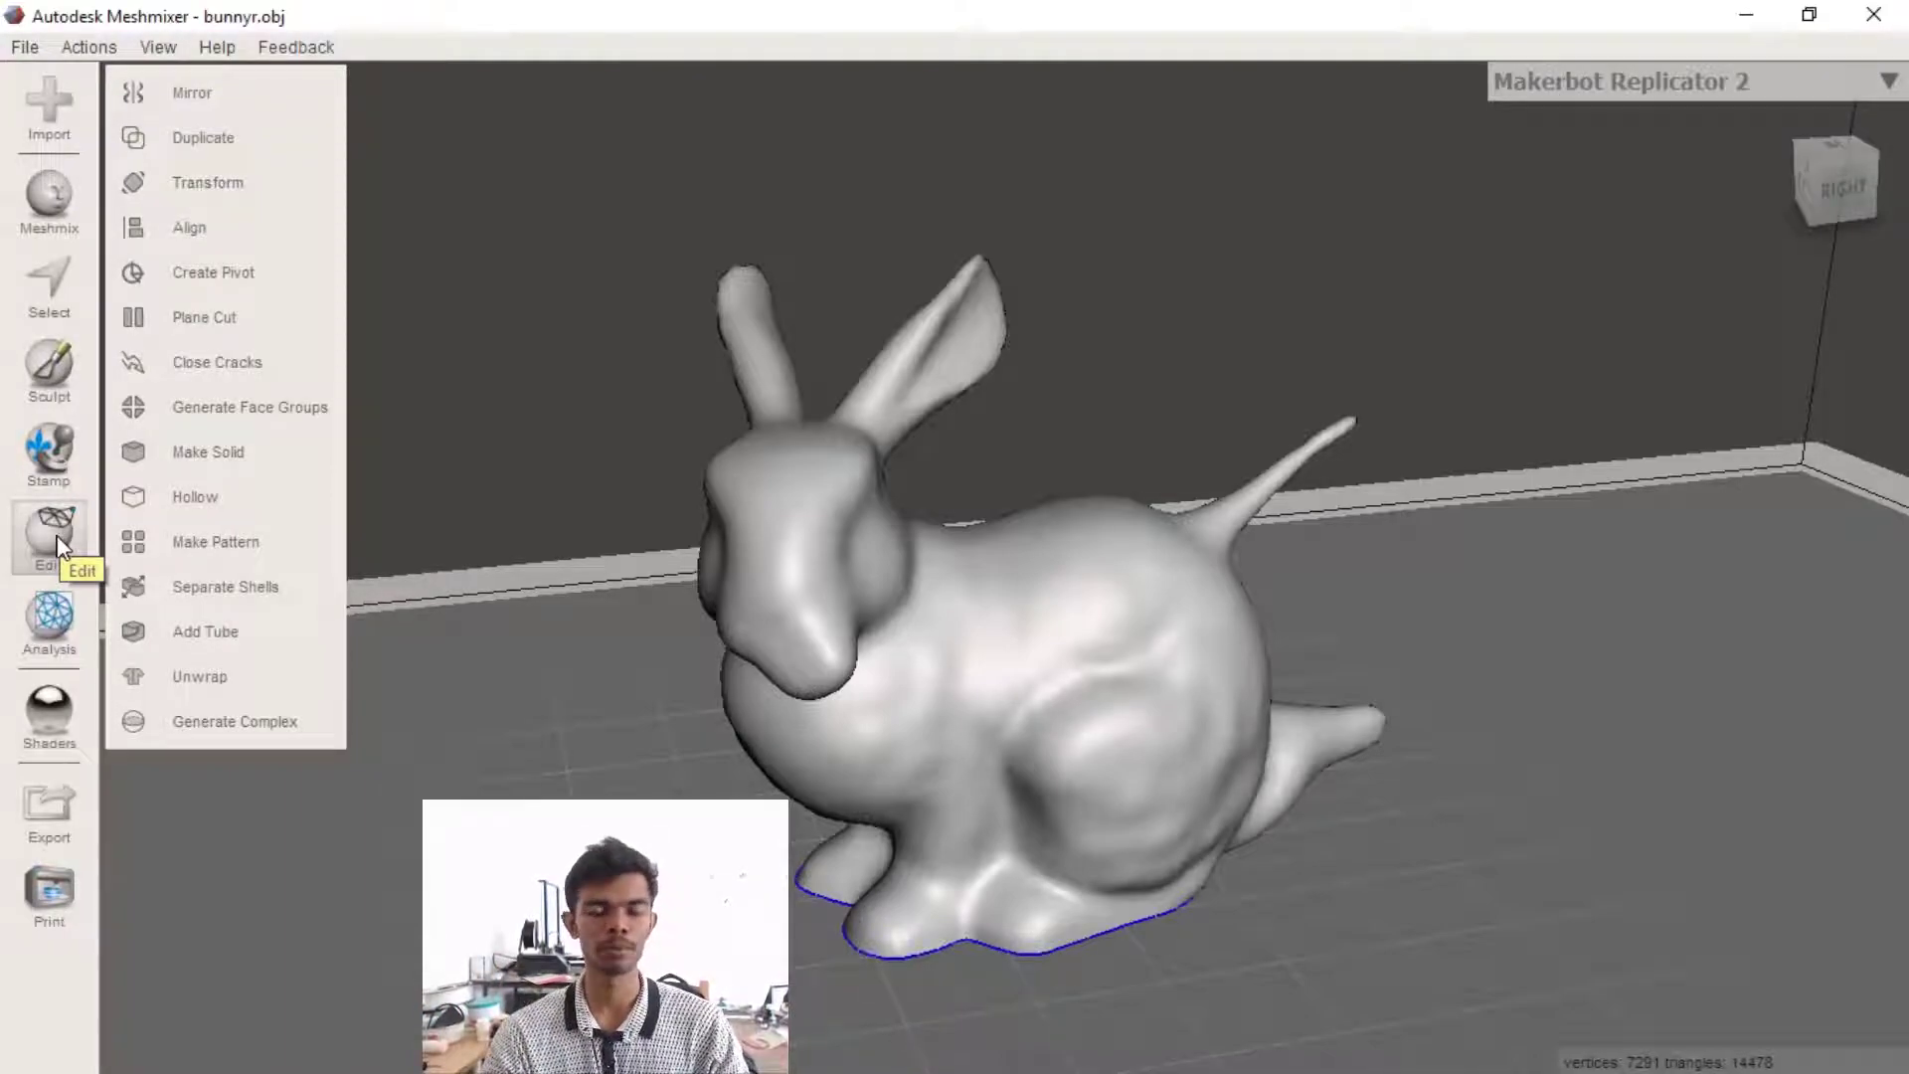
# Start a Plane Cut on the bunny and orbit to a low, flat view
pyautogui.click(244, 325)
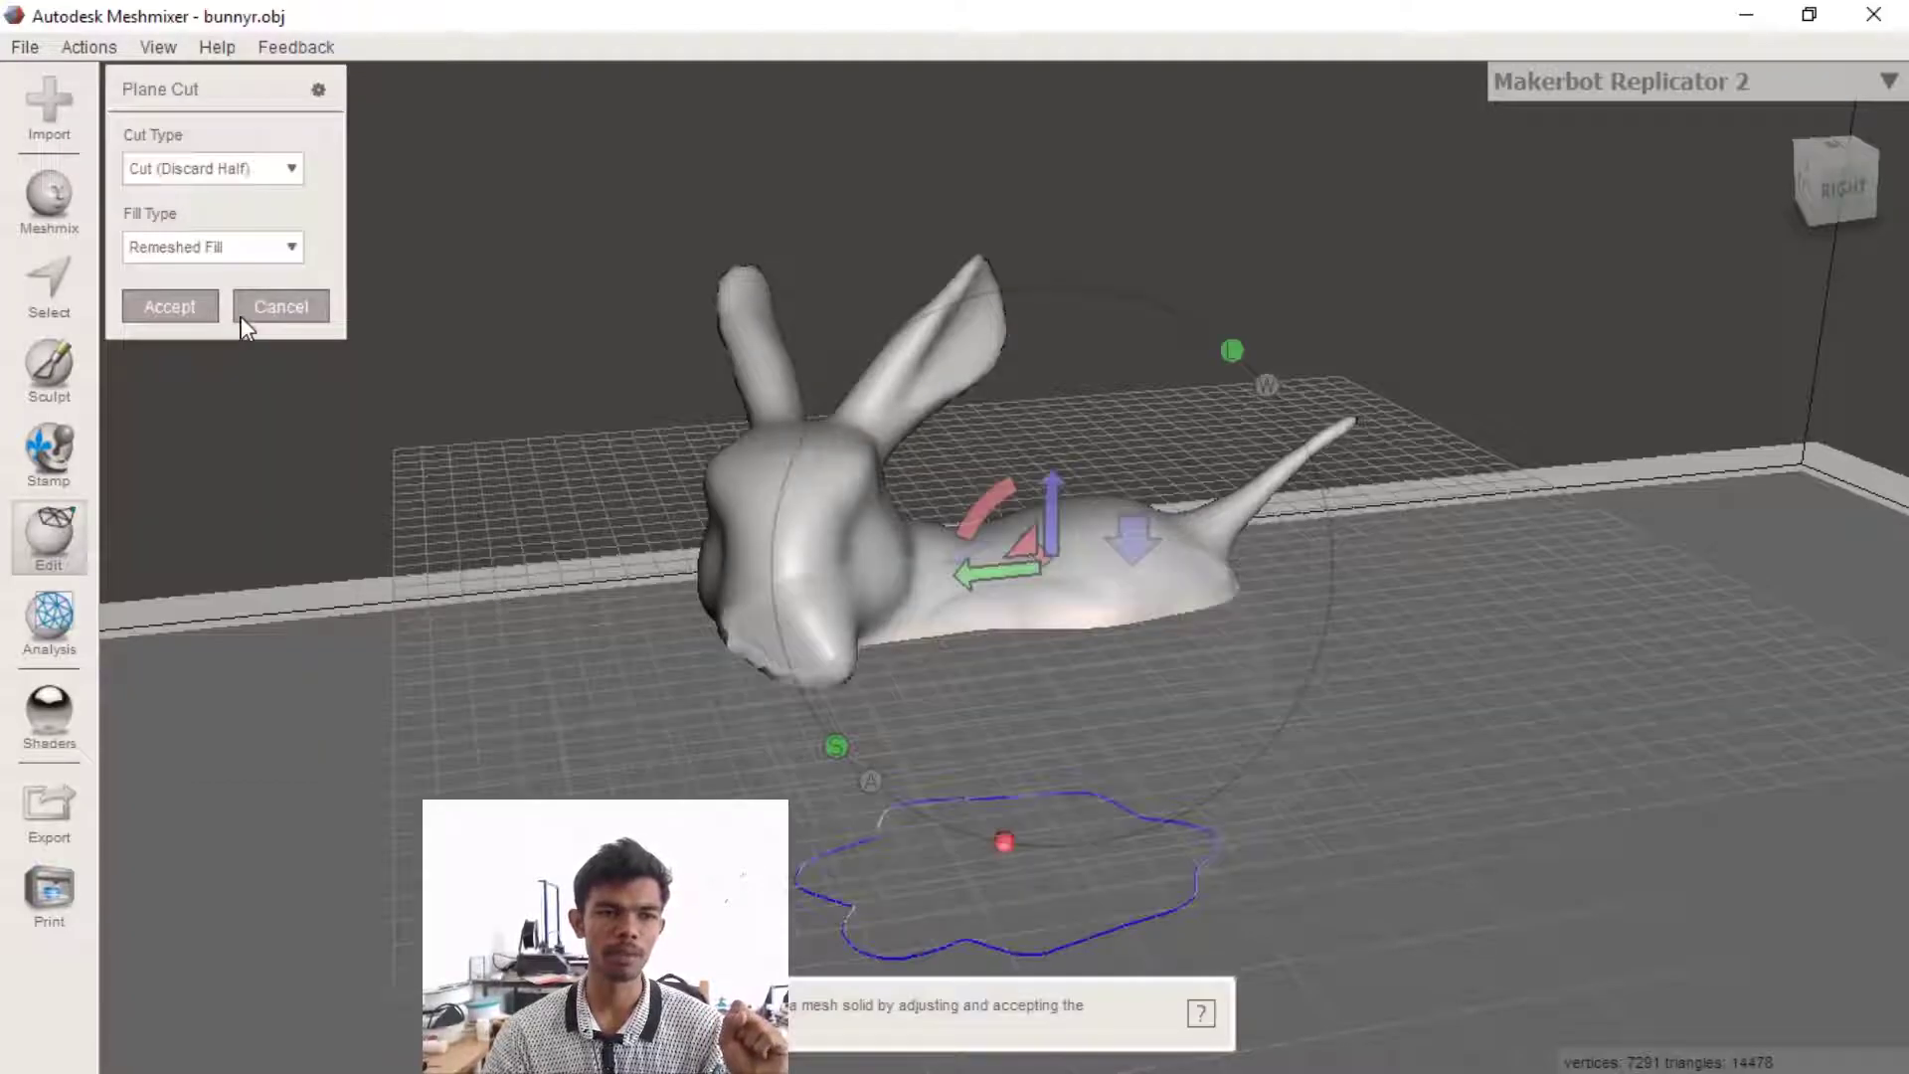
pyautogui.moveTo(356, 512); pyautogui.dragTo(954, 519, button='right')
pyautogui.moveTo(734, 694); pyautogui.dragTo(974, 770, button='right')
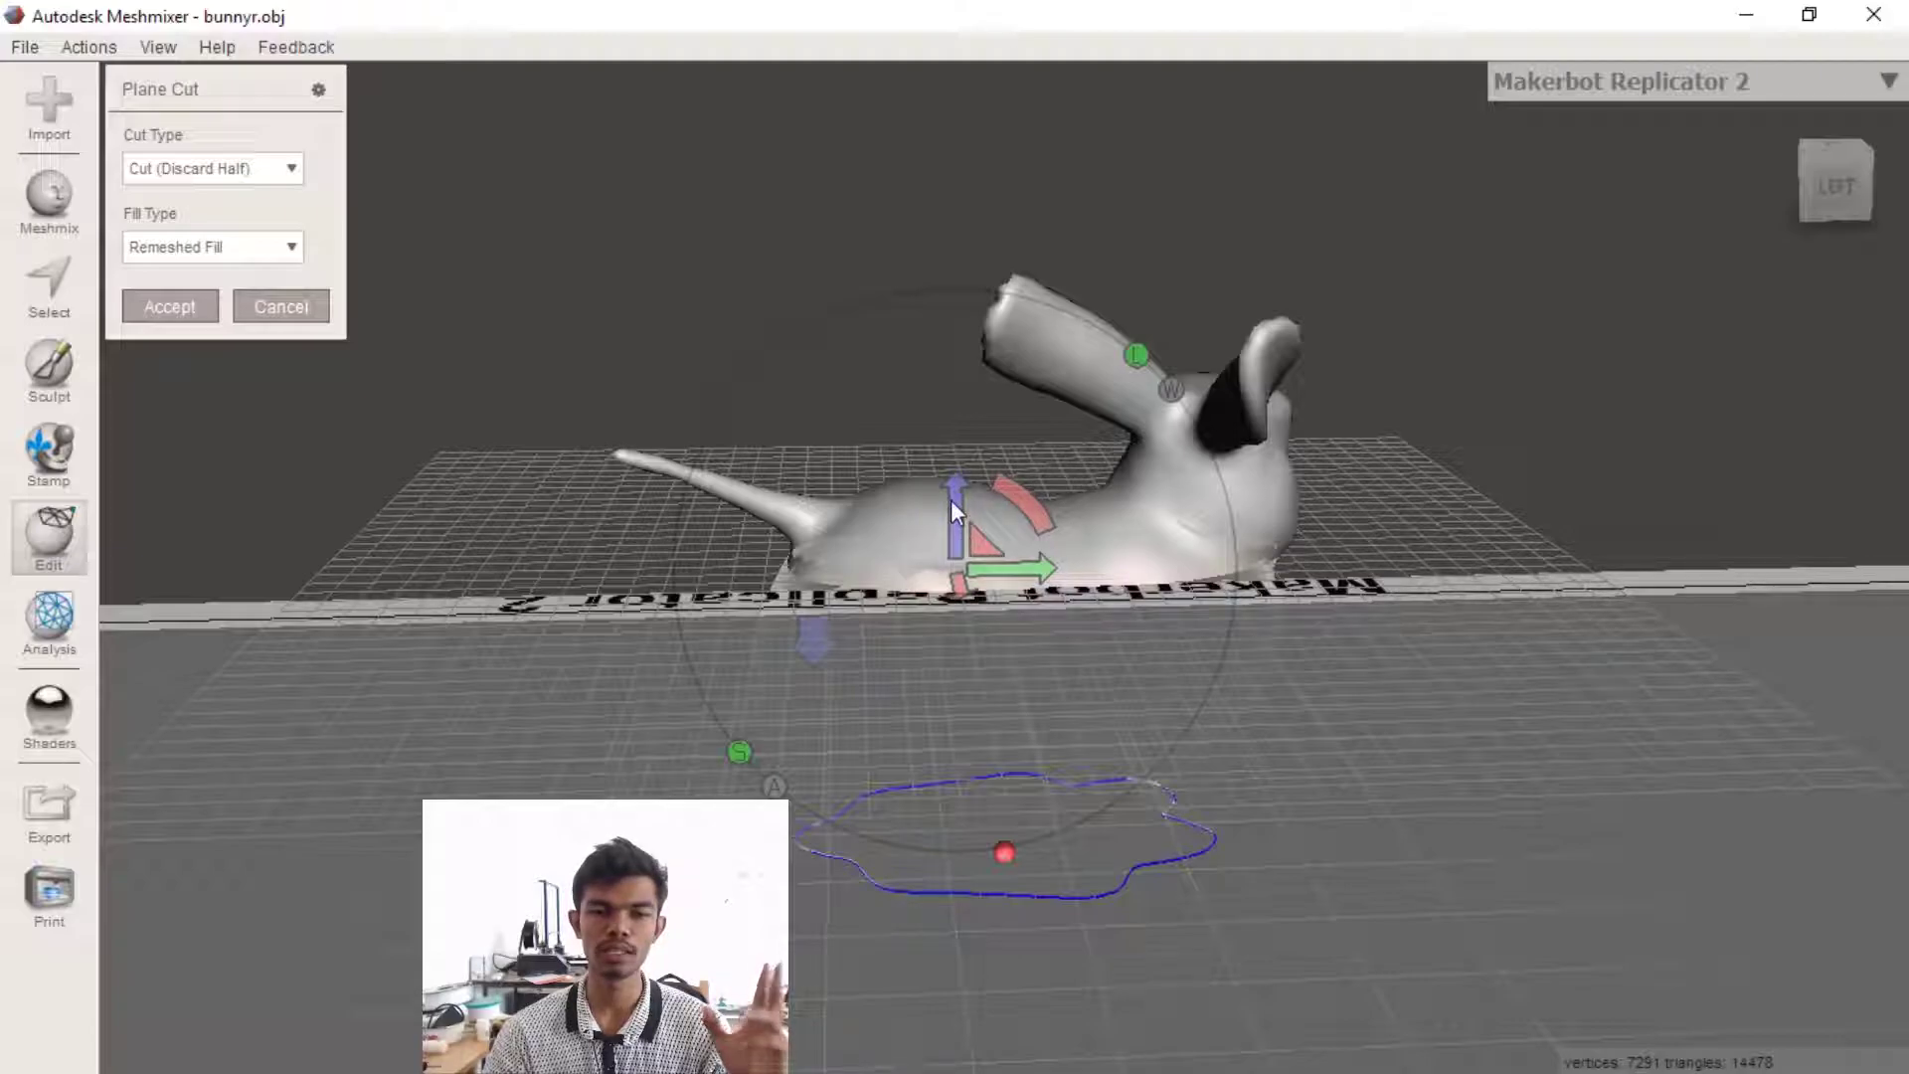
pyautogui.moveTo(1346, 676); pyautogui.dragTo(1059, 491, button='right')
# Slide and tilt the cut plane through the bunny's middle to about -43.66°
pyautogui.moveTo(1008, 497); pyautogui.dragTo(1111, 555)
pyautogui.moveTo(1000, 577); pyautogui.dragTo(970, 636)
pyautogui.moveTo(1316, 471); pyautogui.dragTo(1293, 607, button='right')
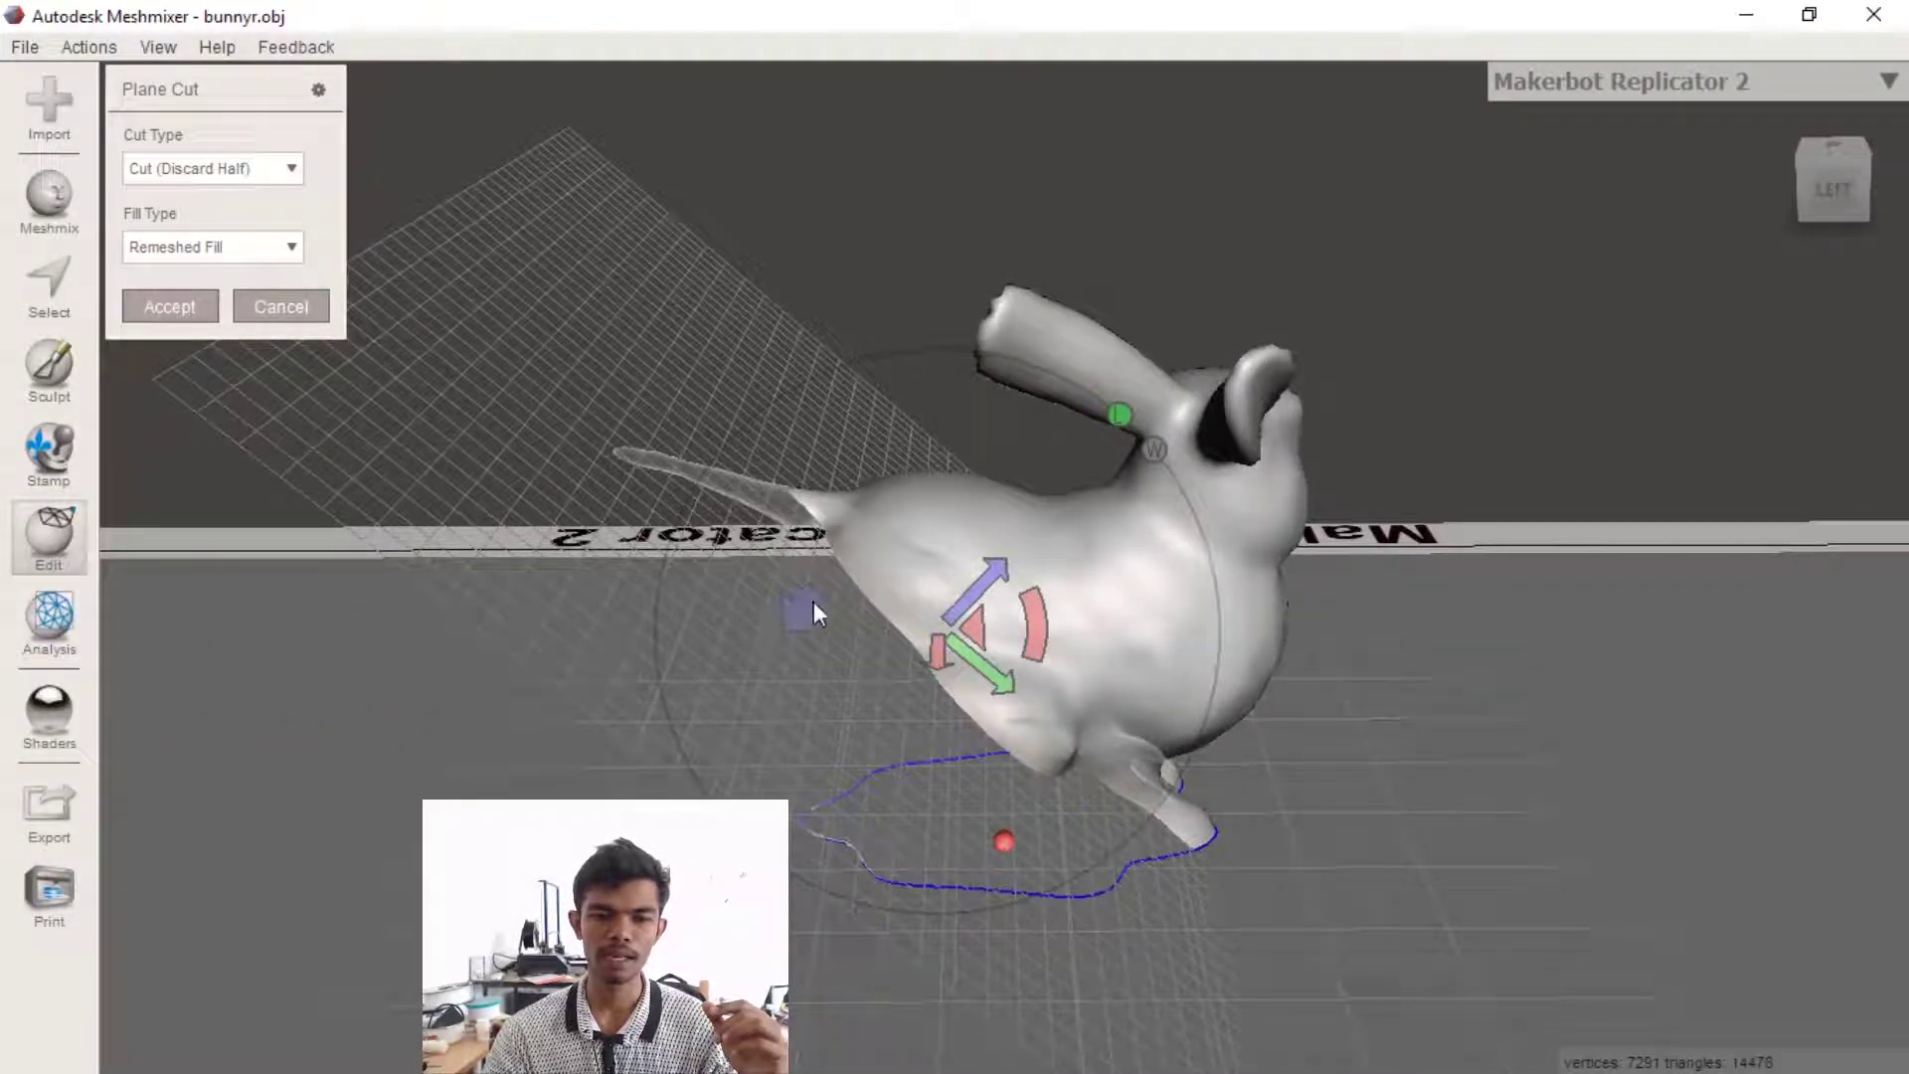
pyautogui.moveTo(797, 617); pyautogui.dragTo(792, 631)
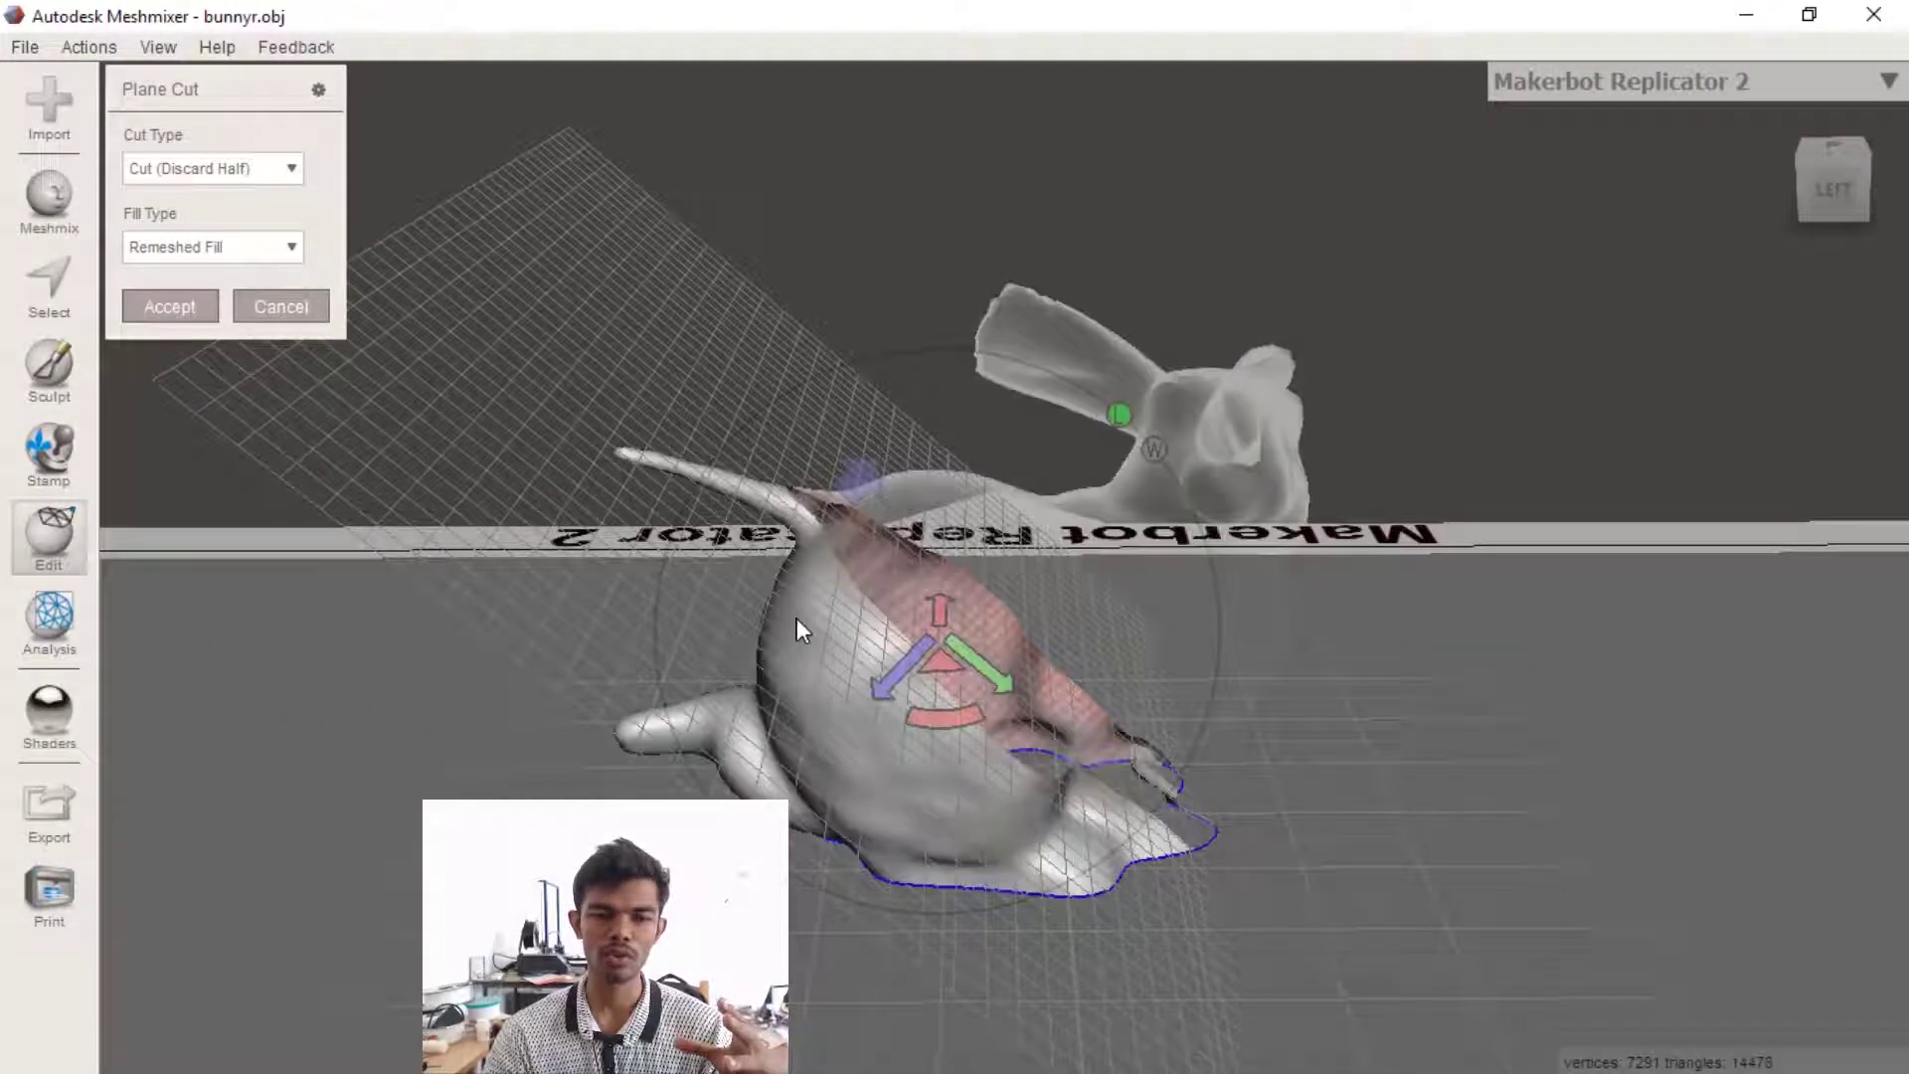
pyautogui.moveTo(1394, 795); pyautogui.dragTo(428, 721, button='right')
pyautogui.moveTo(1084, 731); pyautogui.dragTo(1108, 859)
pyautogui.moveTo(1081, 734); pyautogui.dragTo(1007, 735)
# Cancel the plane cut and import aj.obj, replacing the bunny on the build plate
pyautogui.click(281, 306)
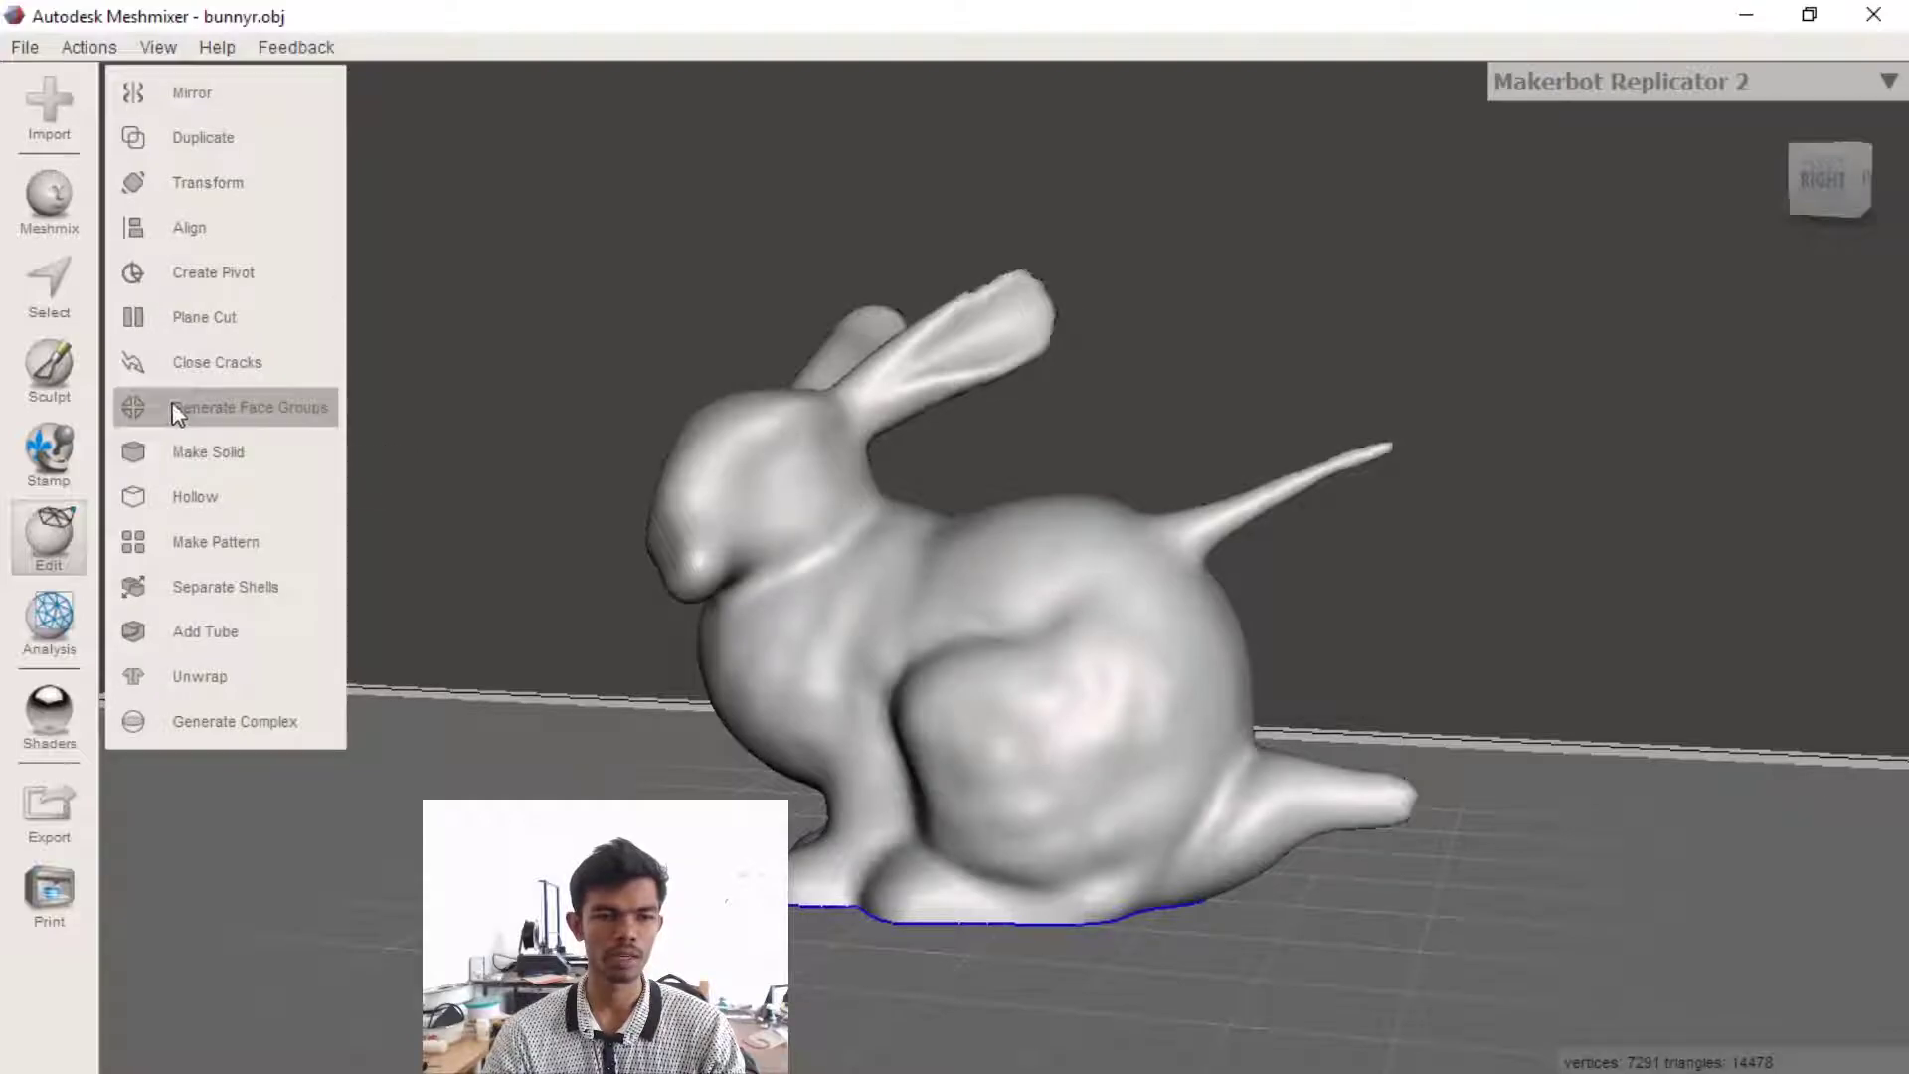
pyautogui.click(49, 107)
pyautogui.click(1159, 578)
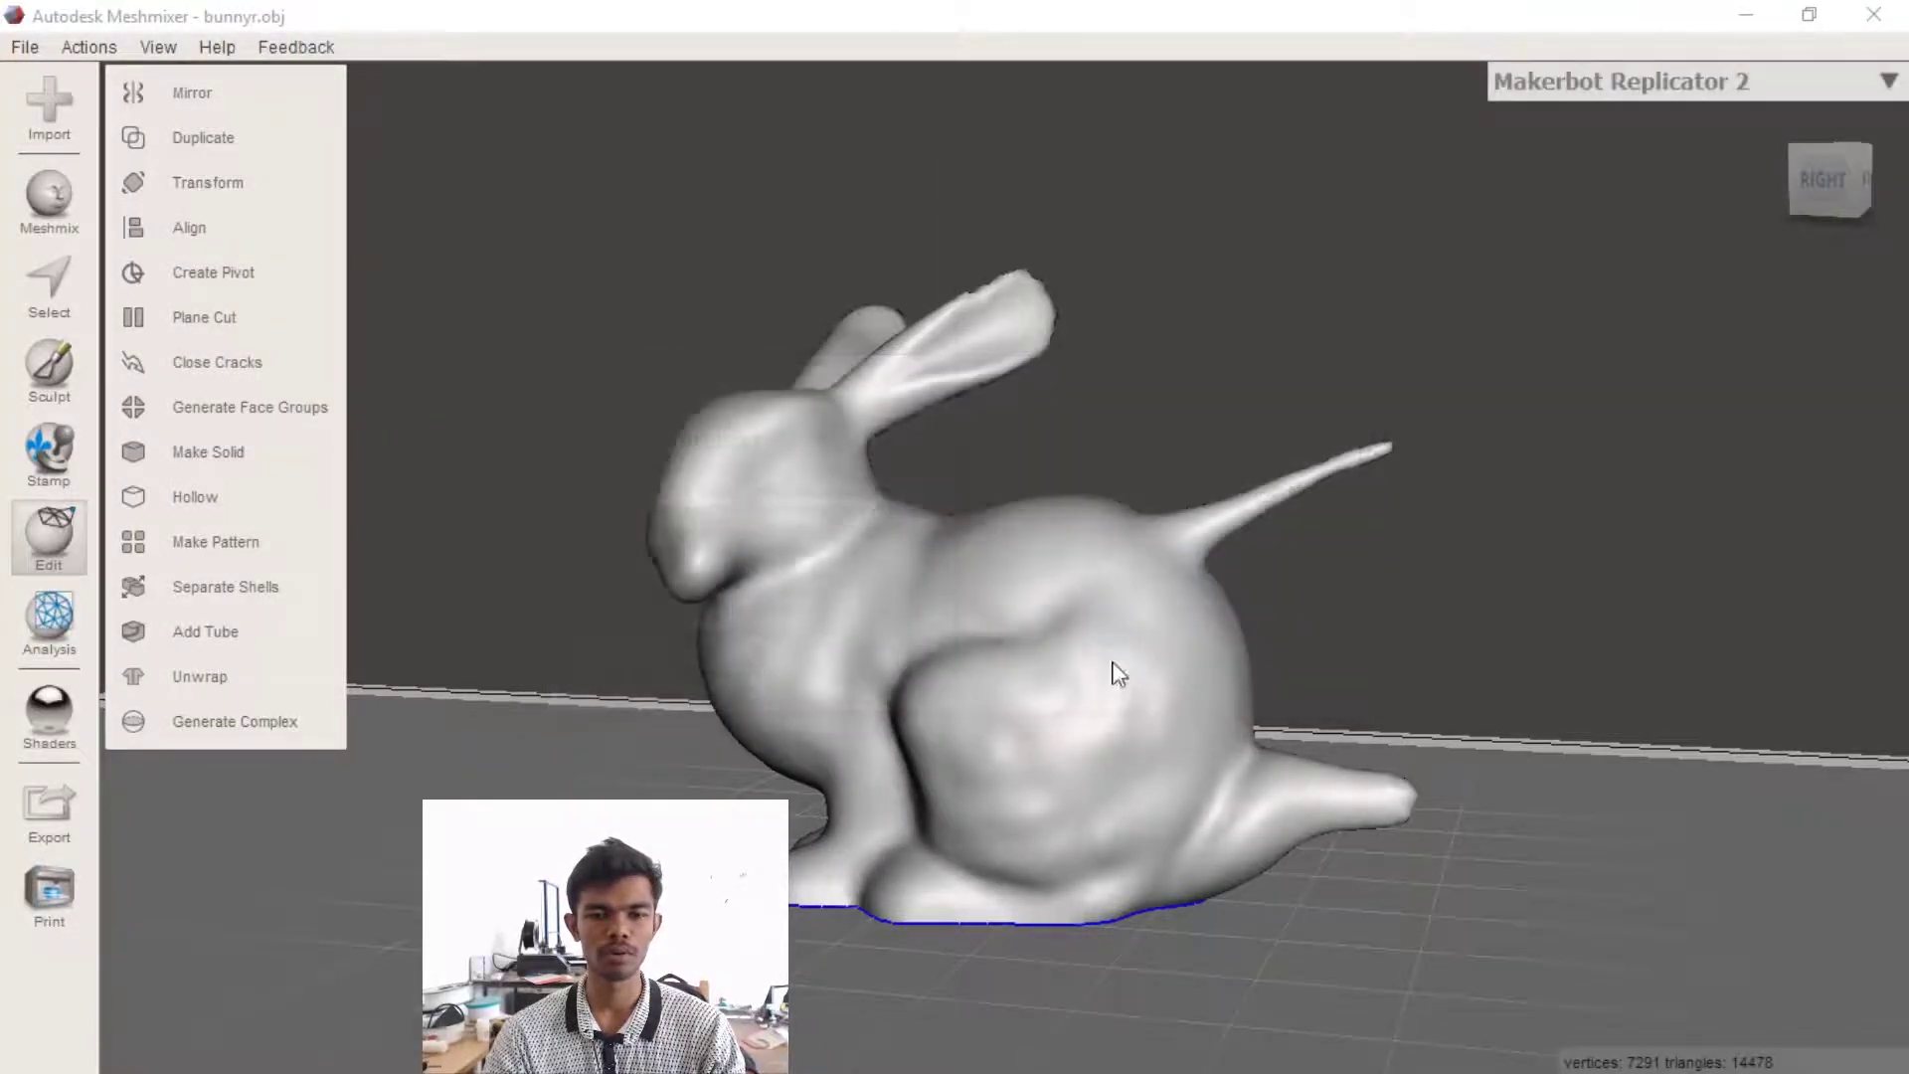
pyautogui.scroll(-3, 375, 384)
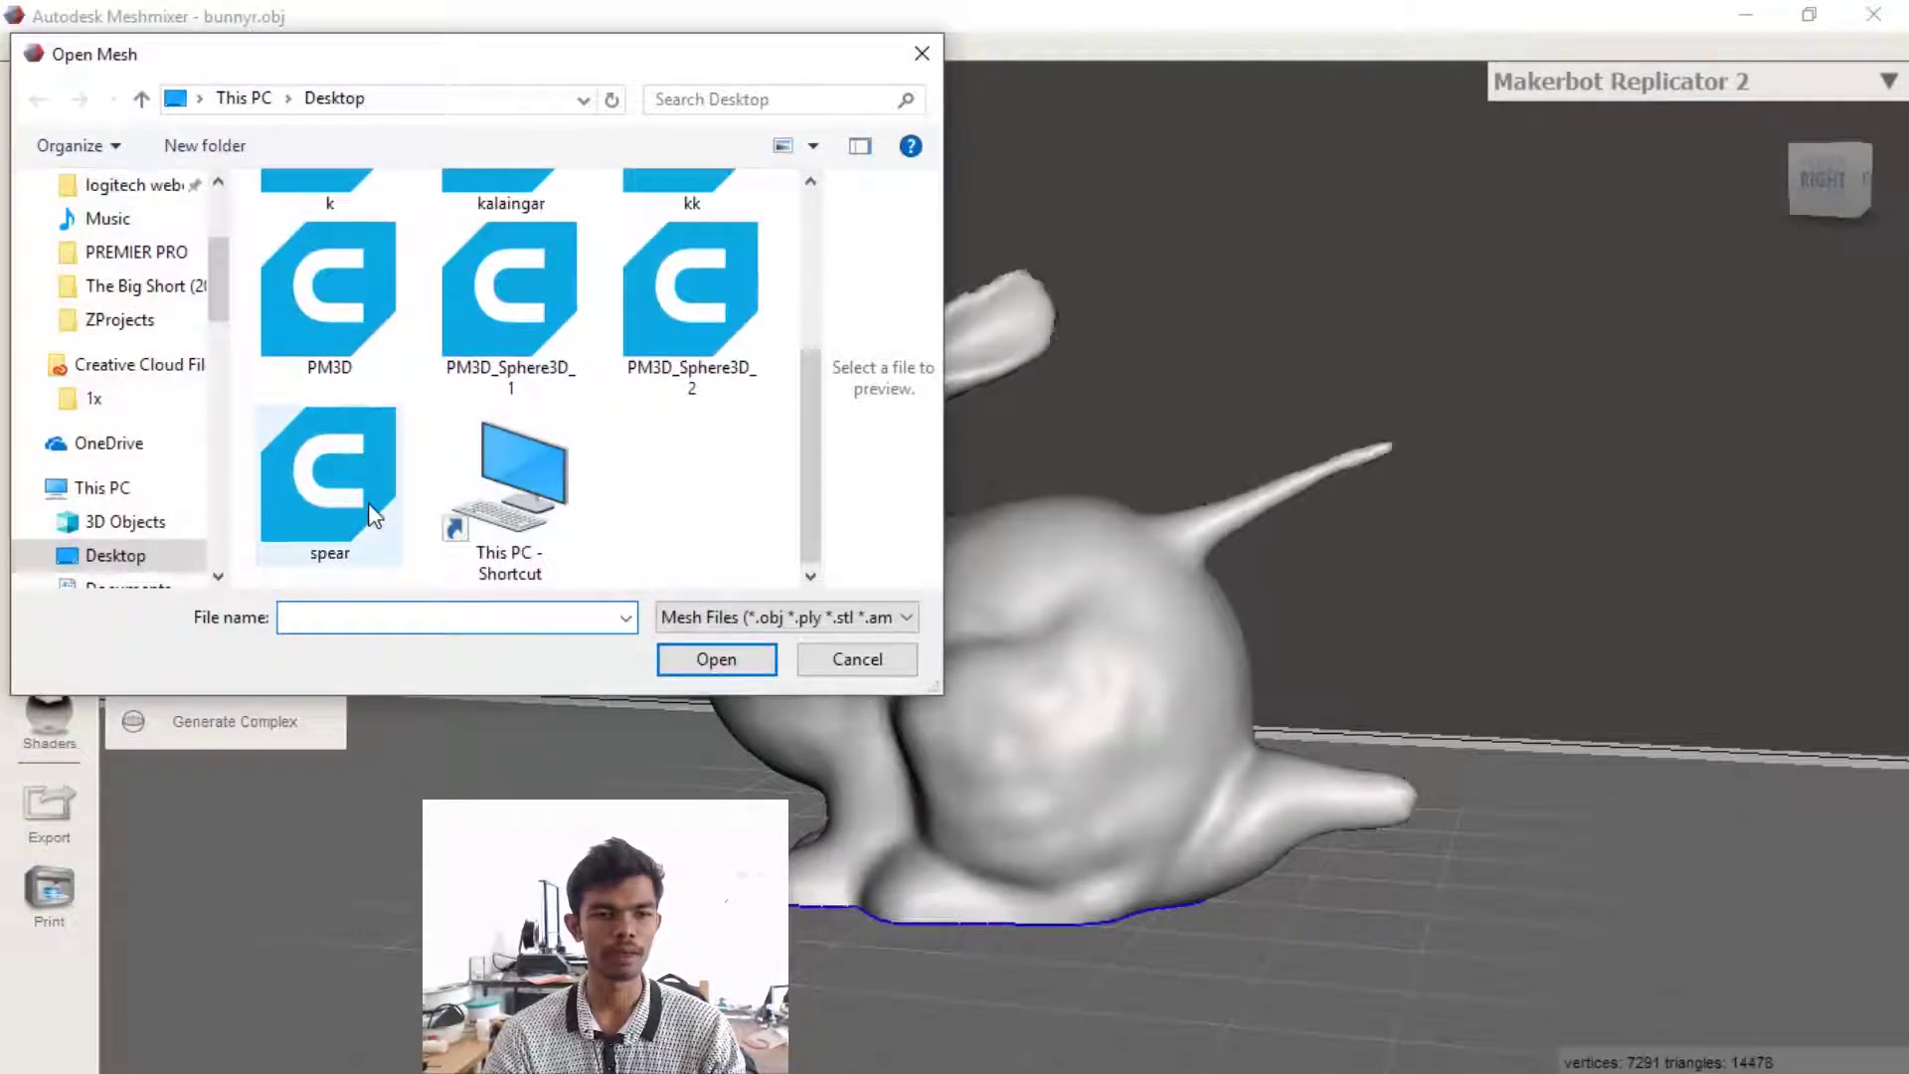
pyautogui.scroll(5, 367, 504)
pyautogui.doubleClick(330, 283)
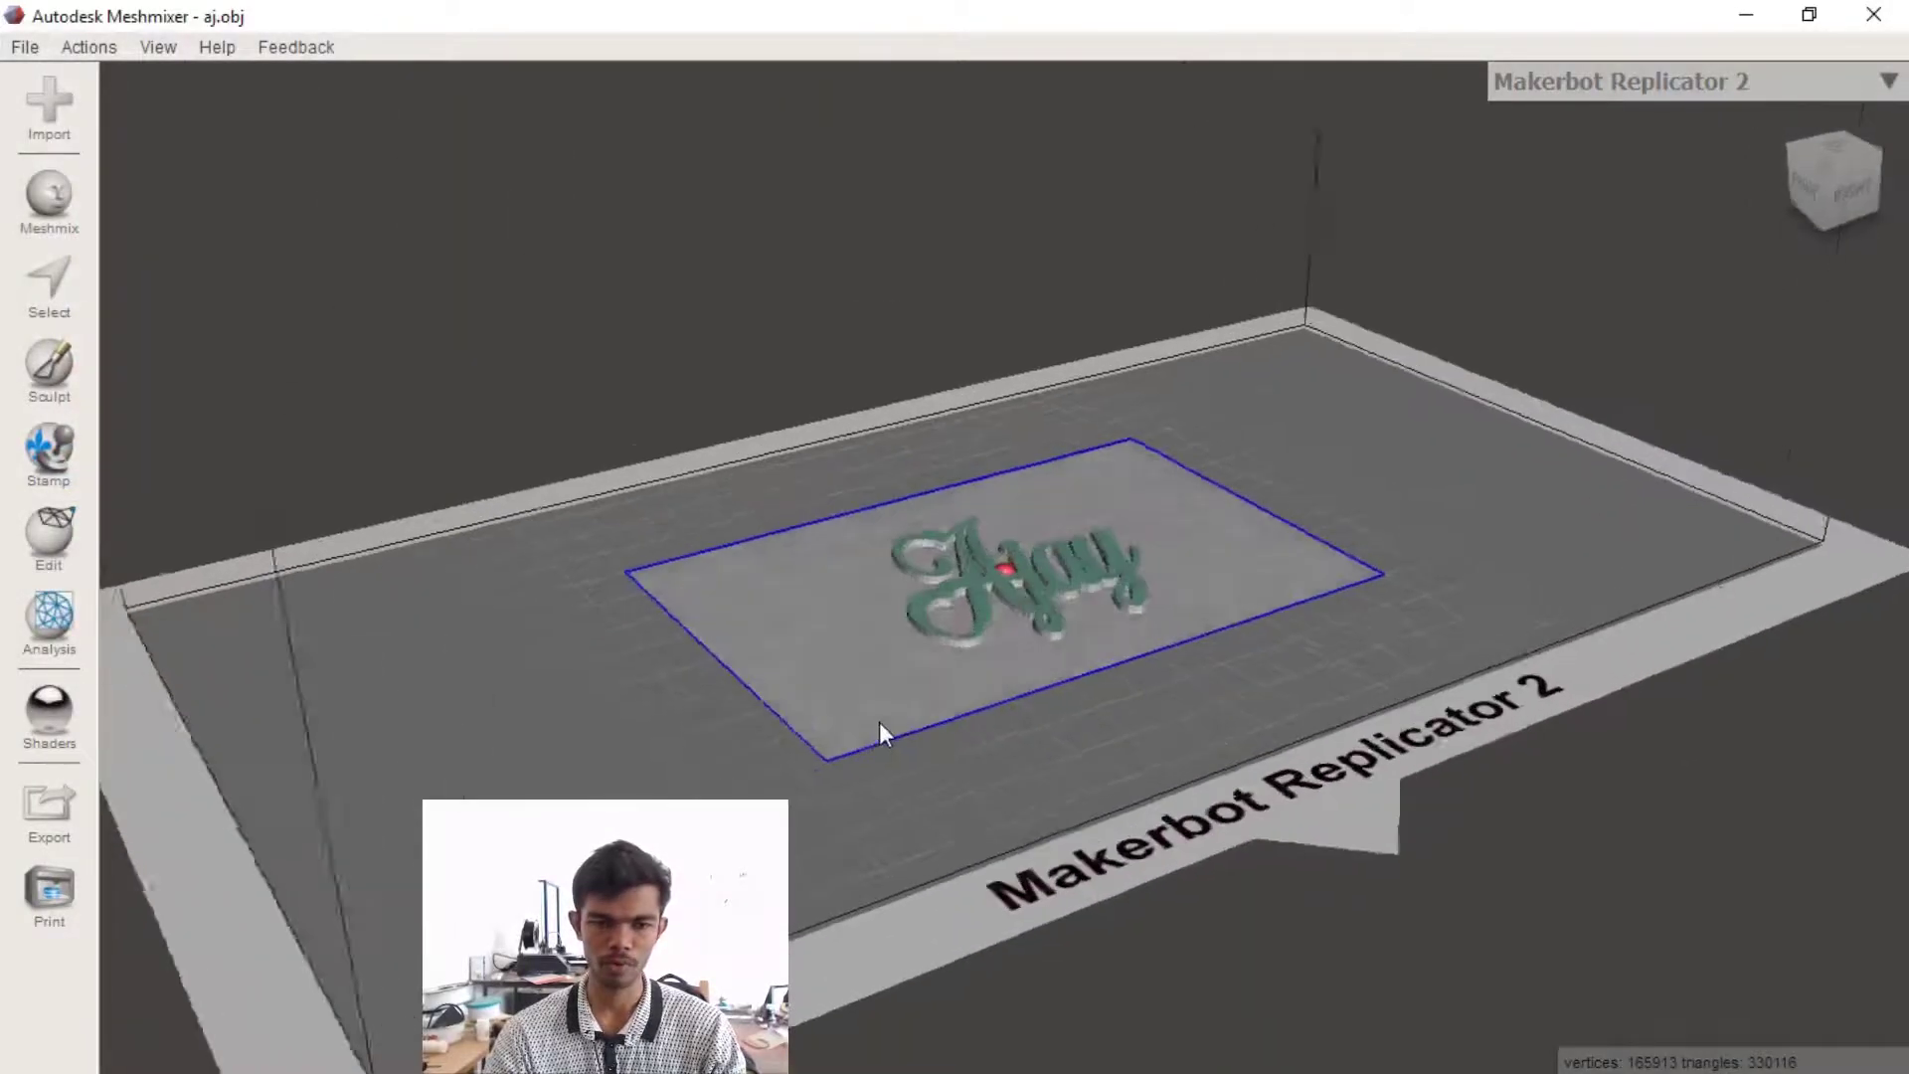
pyautogui.moveTo(879, 722); pyautogui.dragTo(1504, 641, button='right')
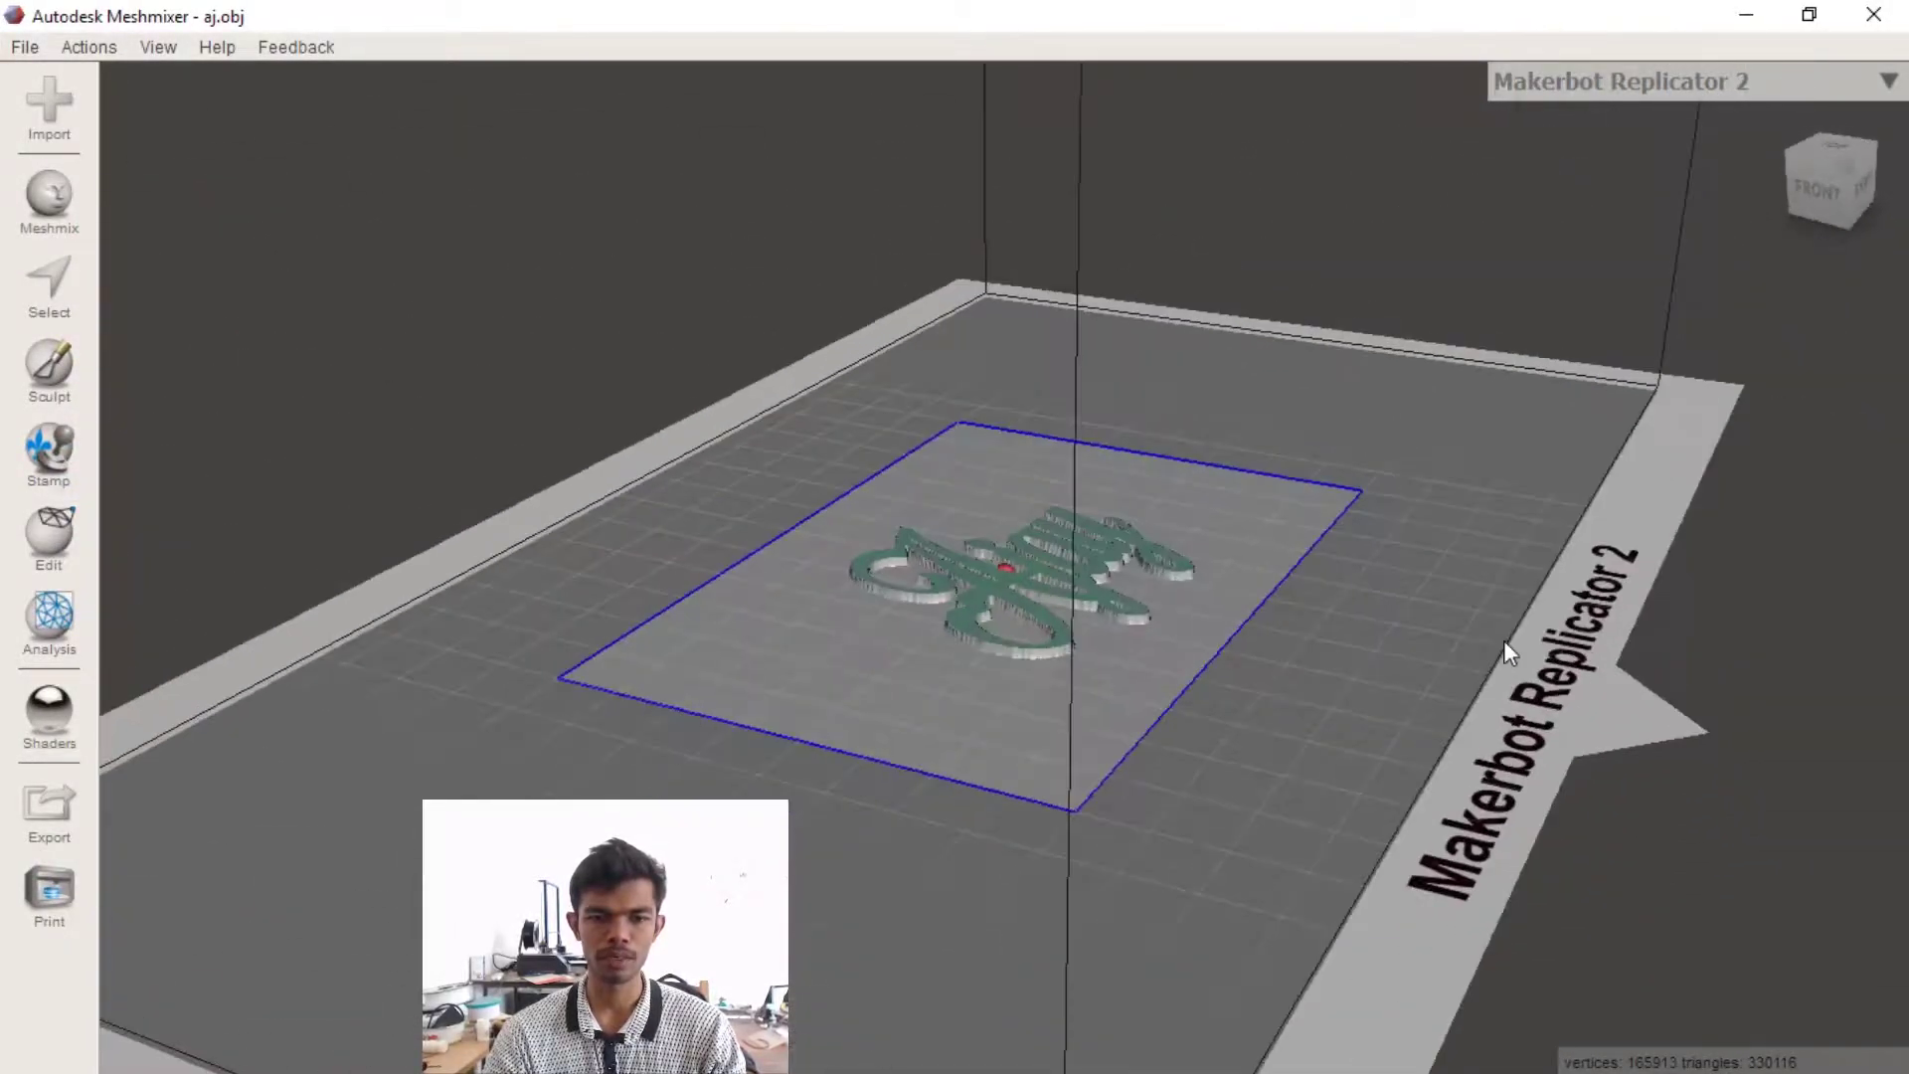
# Try a Plane Cut on the aj.obj lettering, lowering the plane to -5, then close it uncut
pyautogui.moveTo(1111, 600); pyautogui.dragTo(1143, 636, button='right')
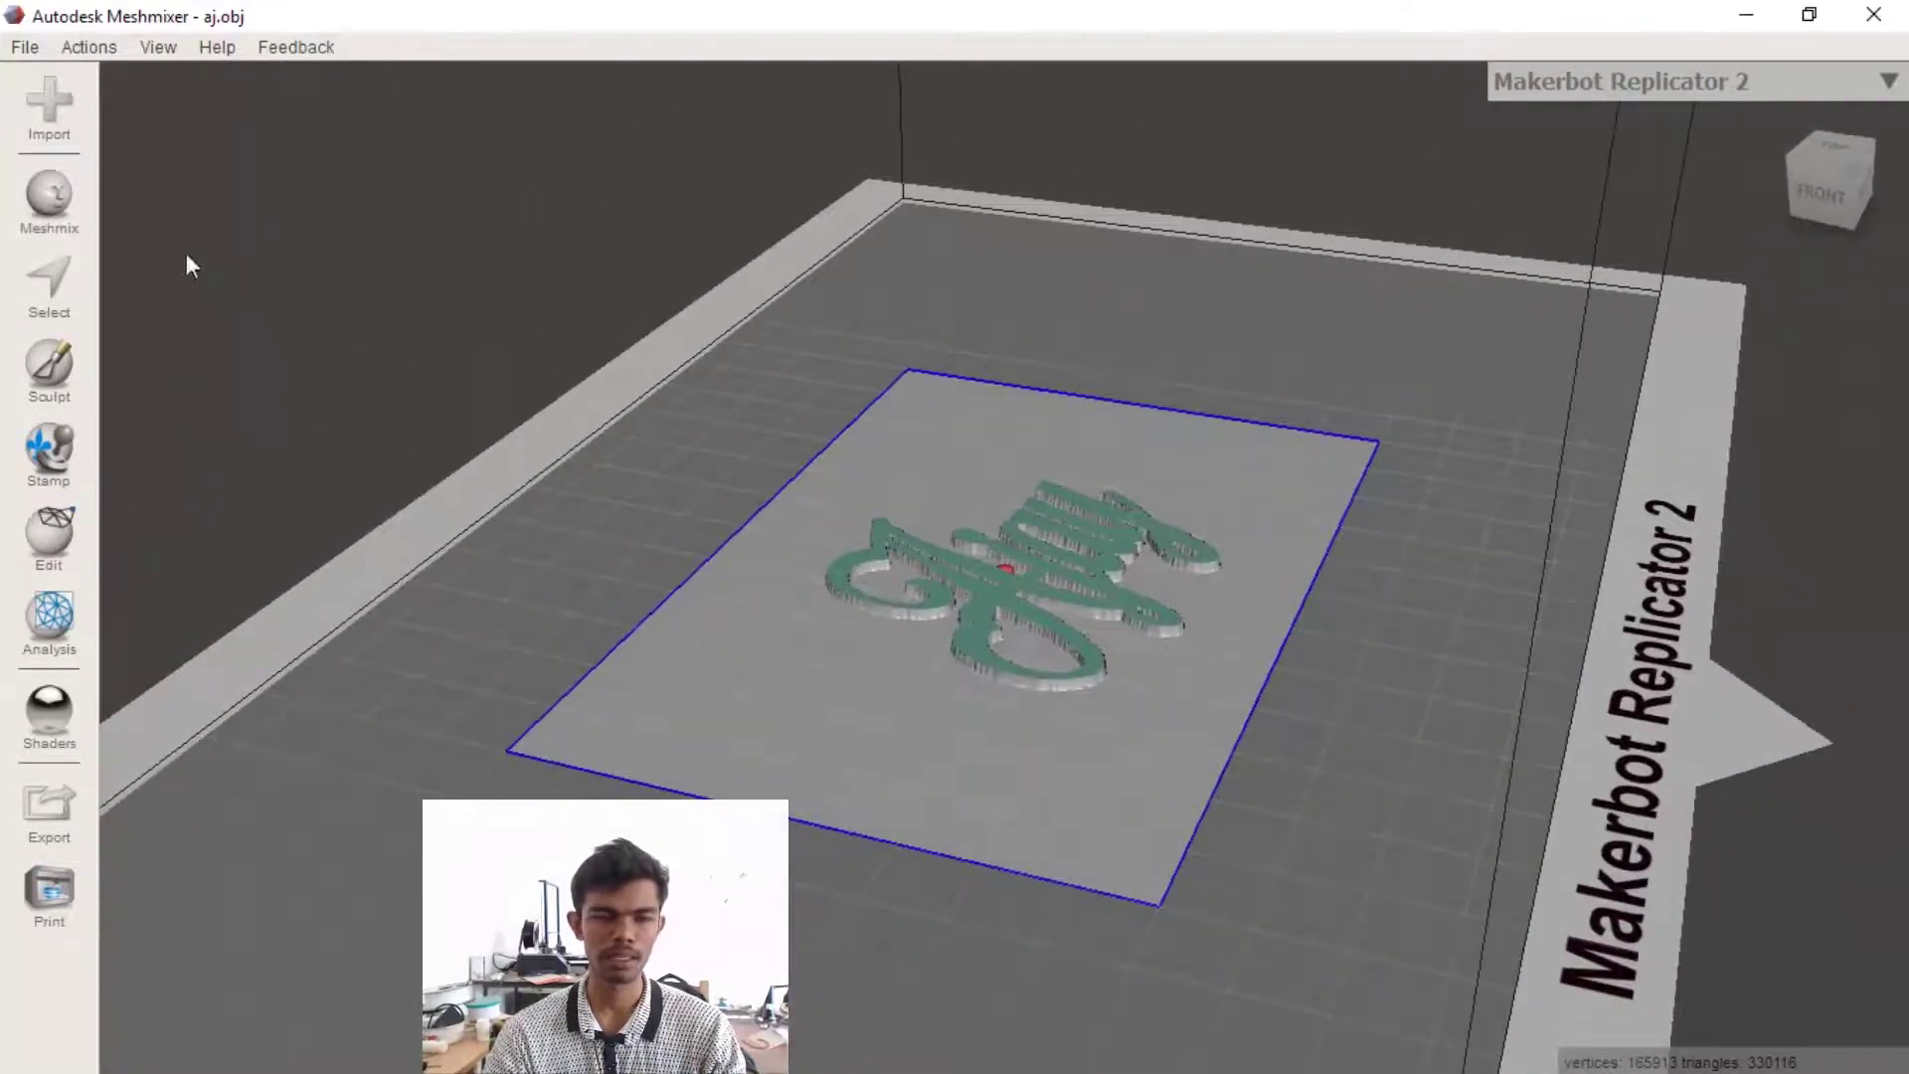
pyautogui.click(49, 537)
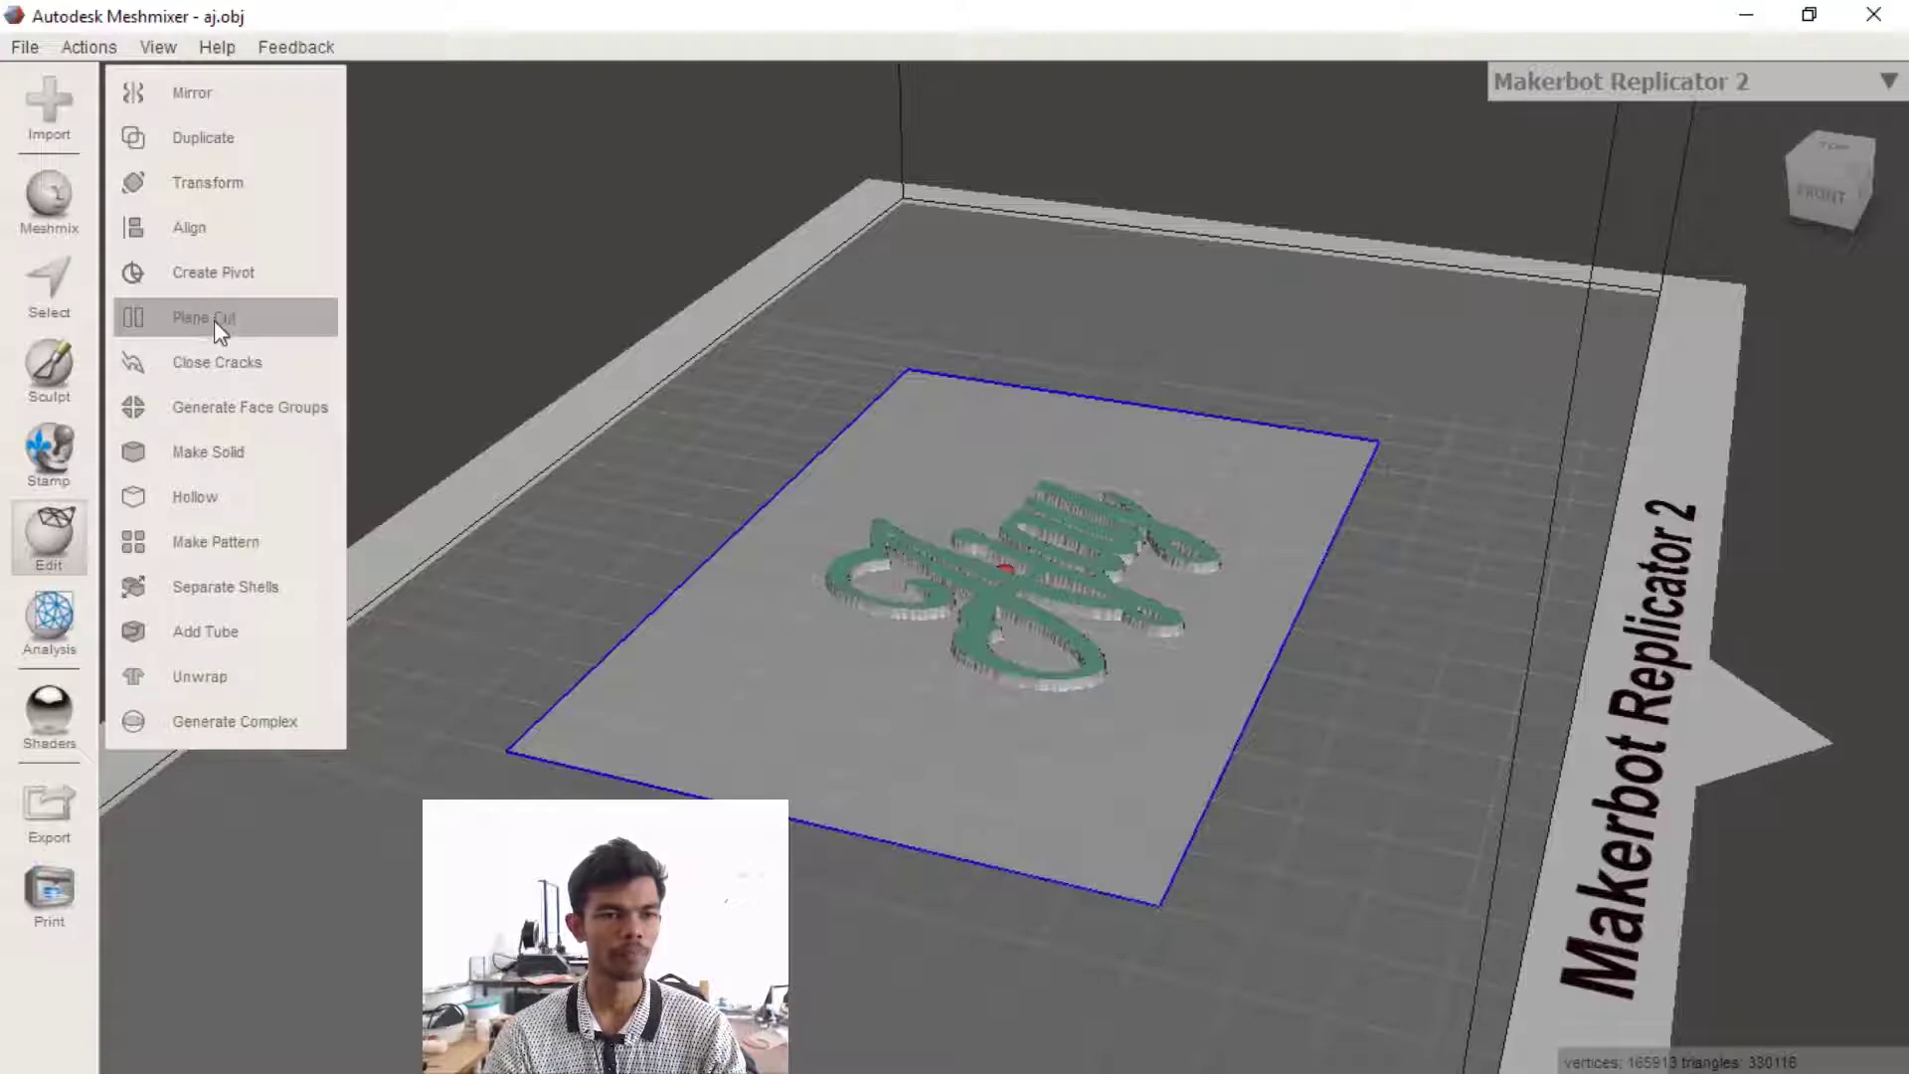
pyautogui.moveTo(1422, 575); pyautogui.dragTo(1329, 873, button='right')
pyautogui.scroll(5, 1031, 762)
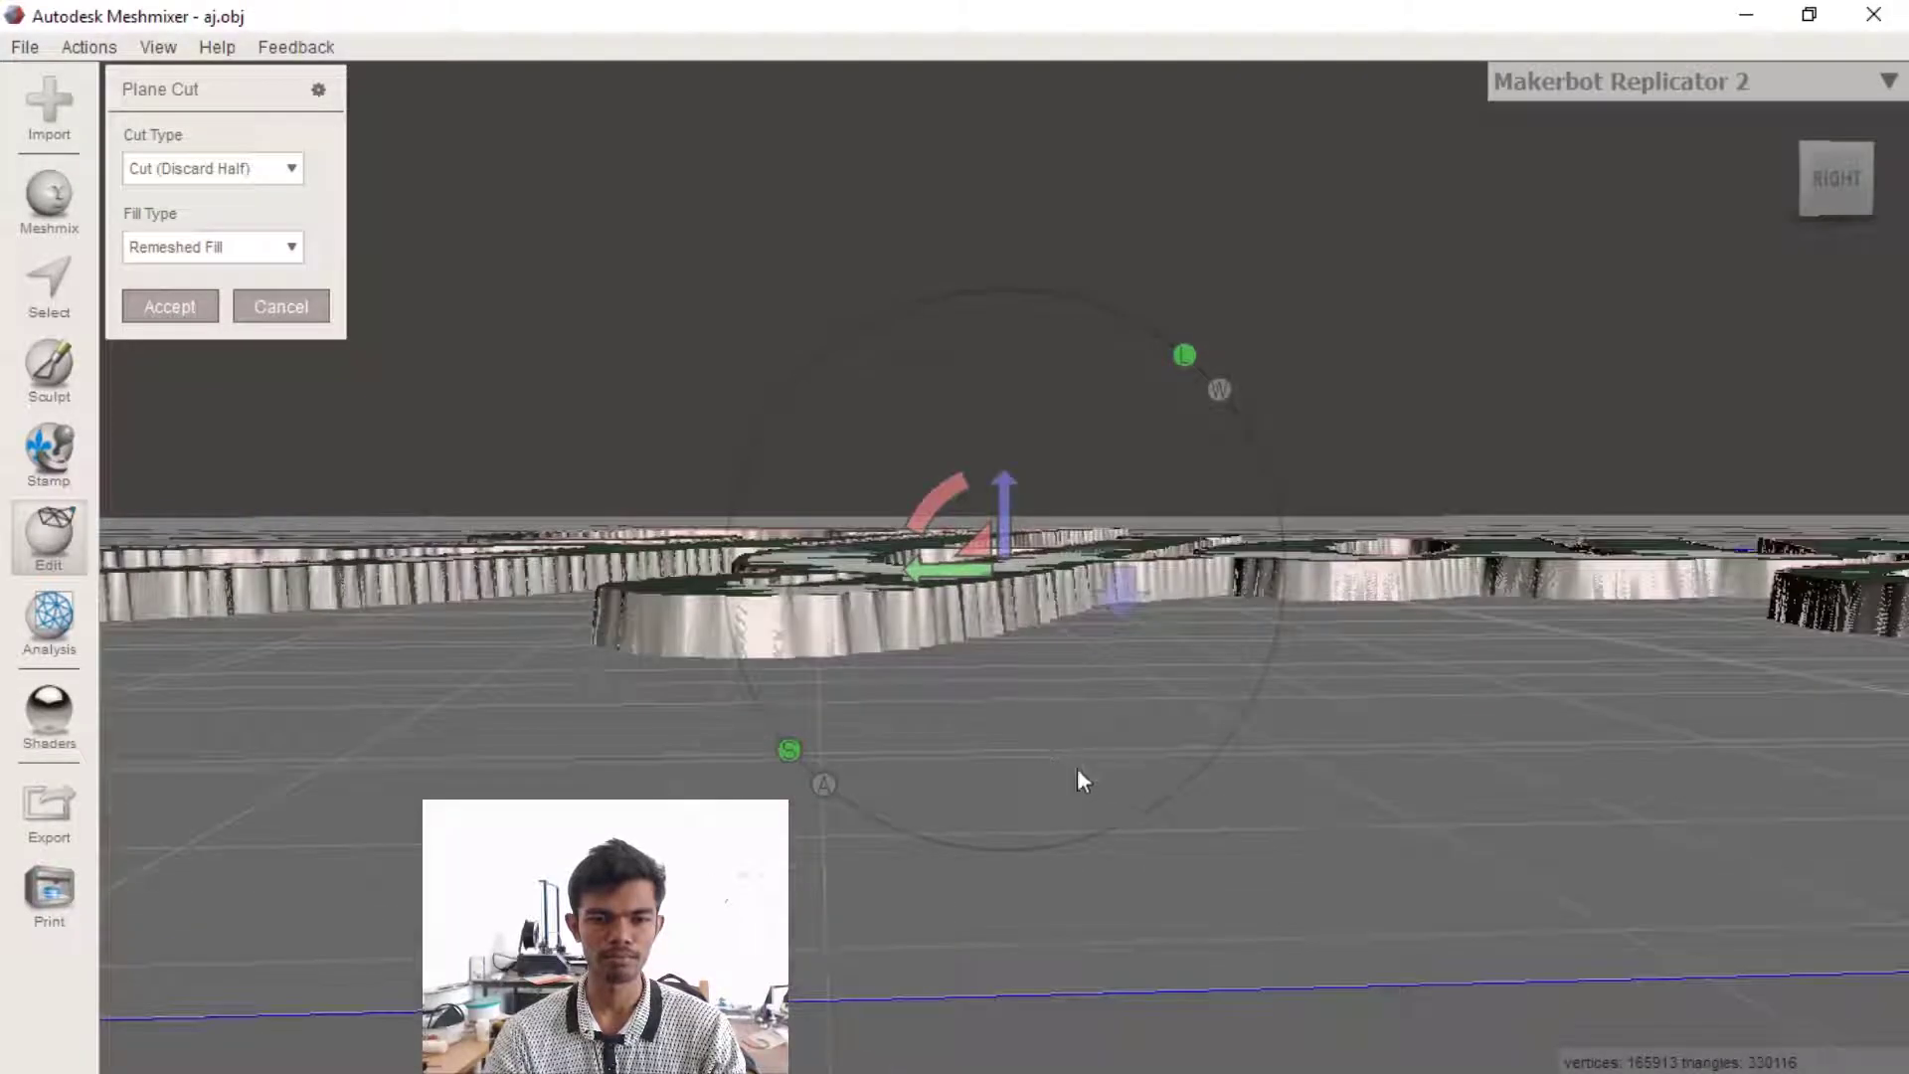
pyautogui.moveTo(998, 509); pyautogui.dragTo(1007, 420)
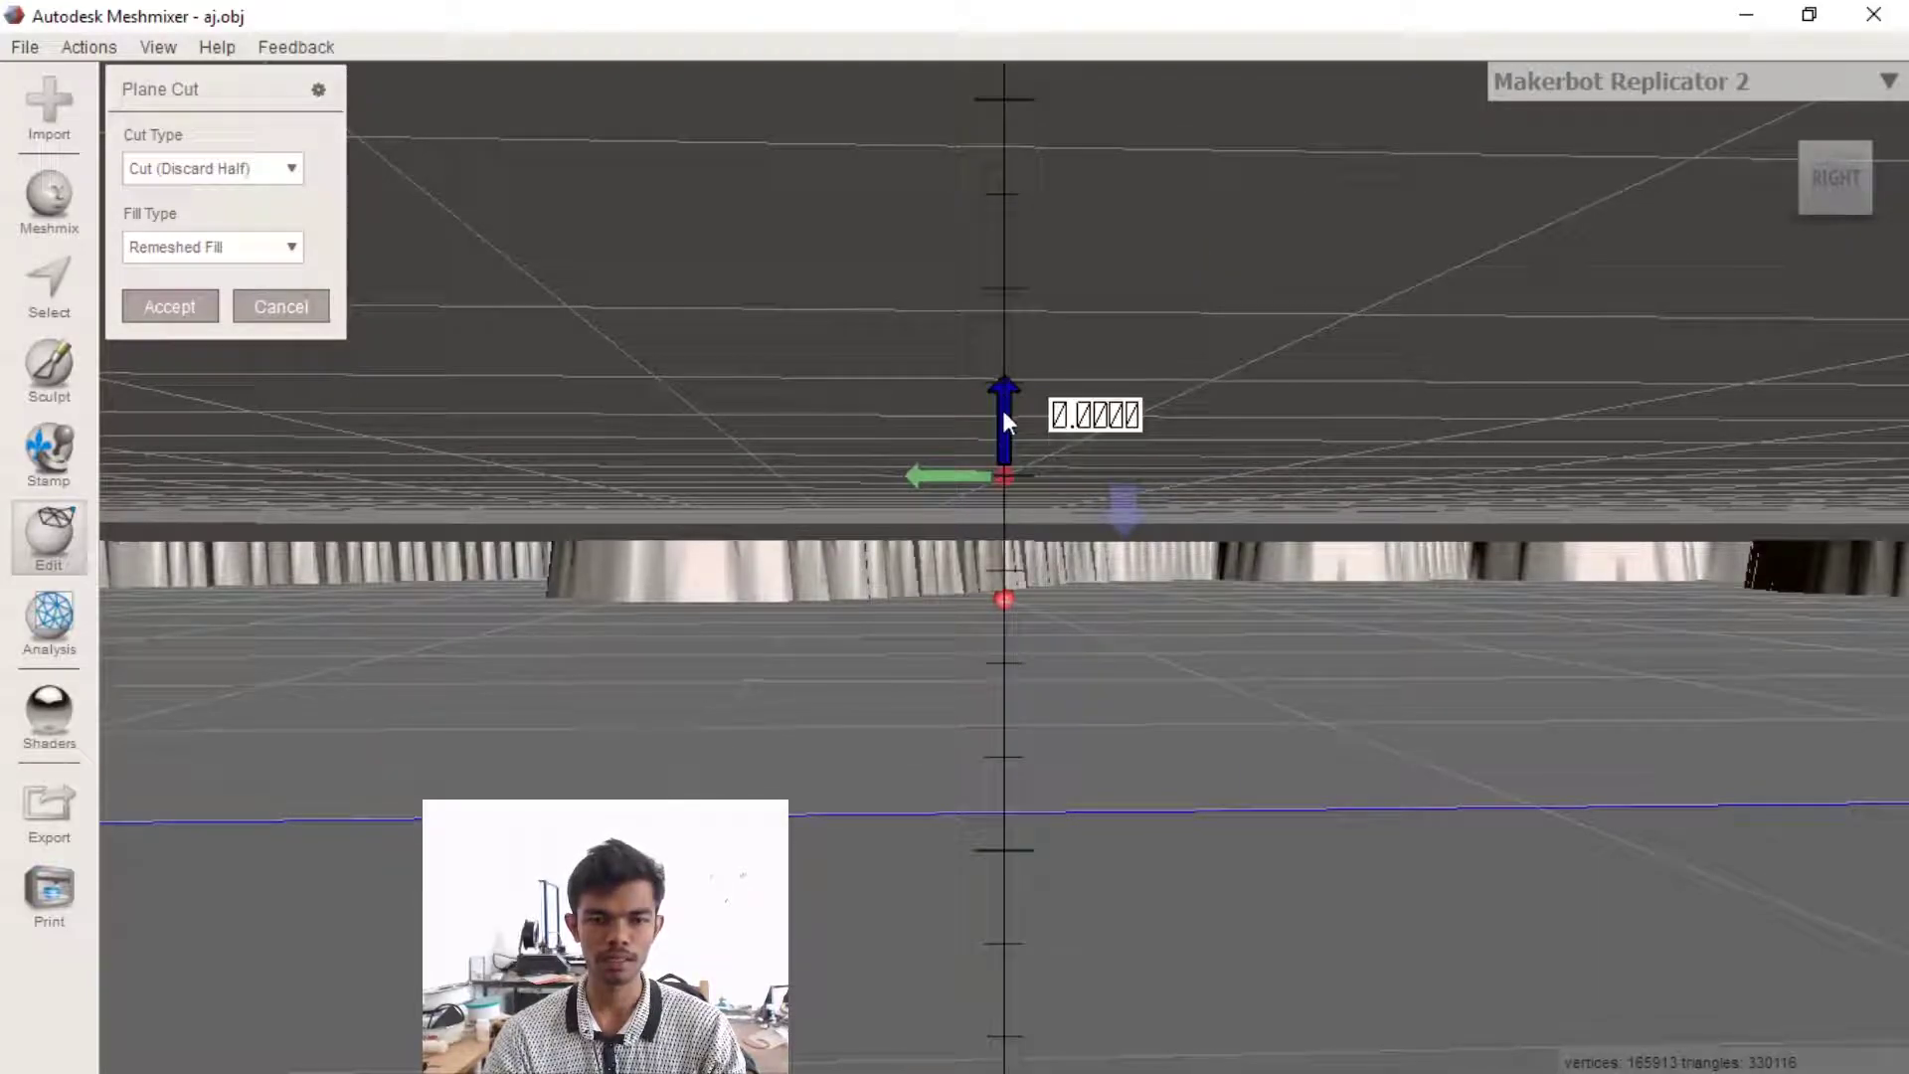
pyautogui.moveTo(1003, 497); pyautogui.dragTo(1001, 539)
pyautogui.moveTo(1001, 539); pyautogui.dragTo(1083, 730, button='right')
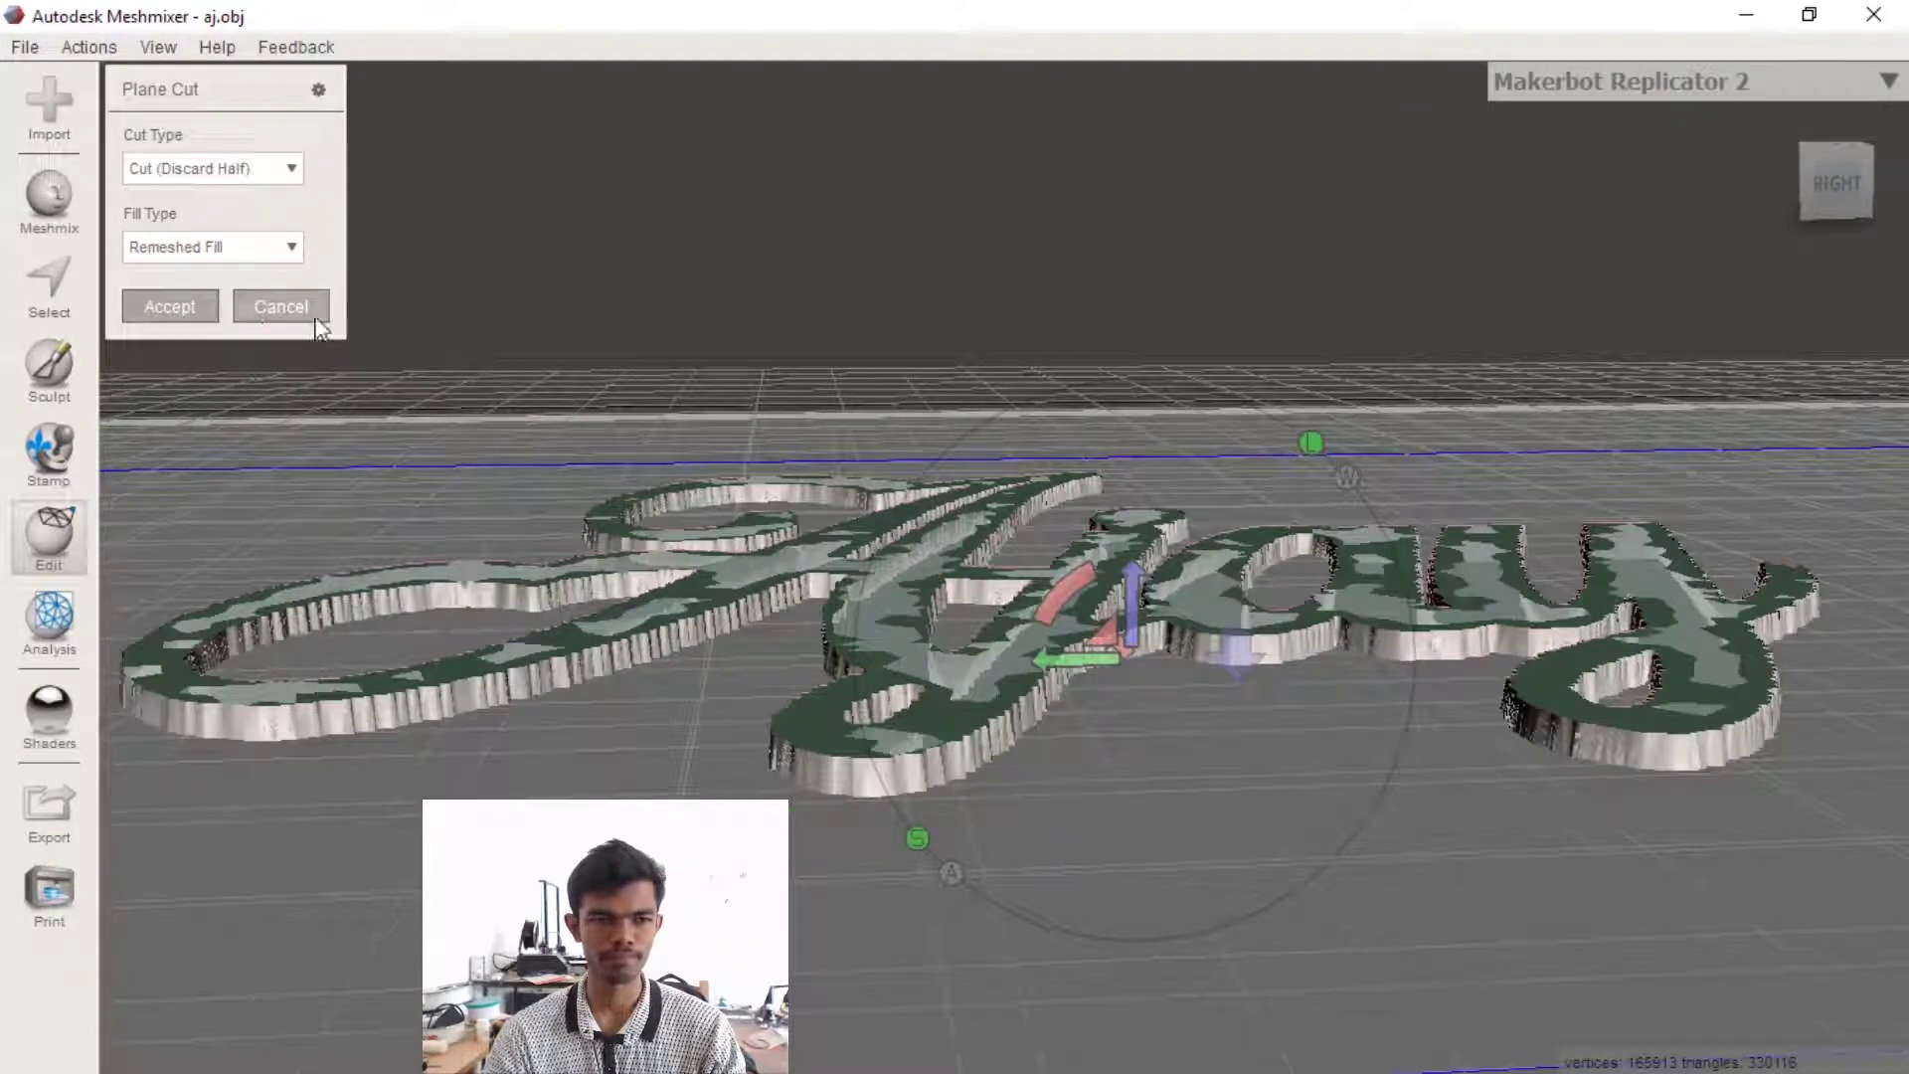
pyautogui.click(314, 308)
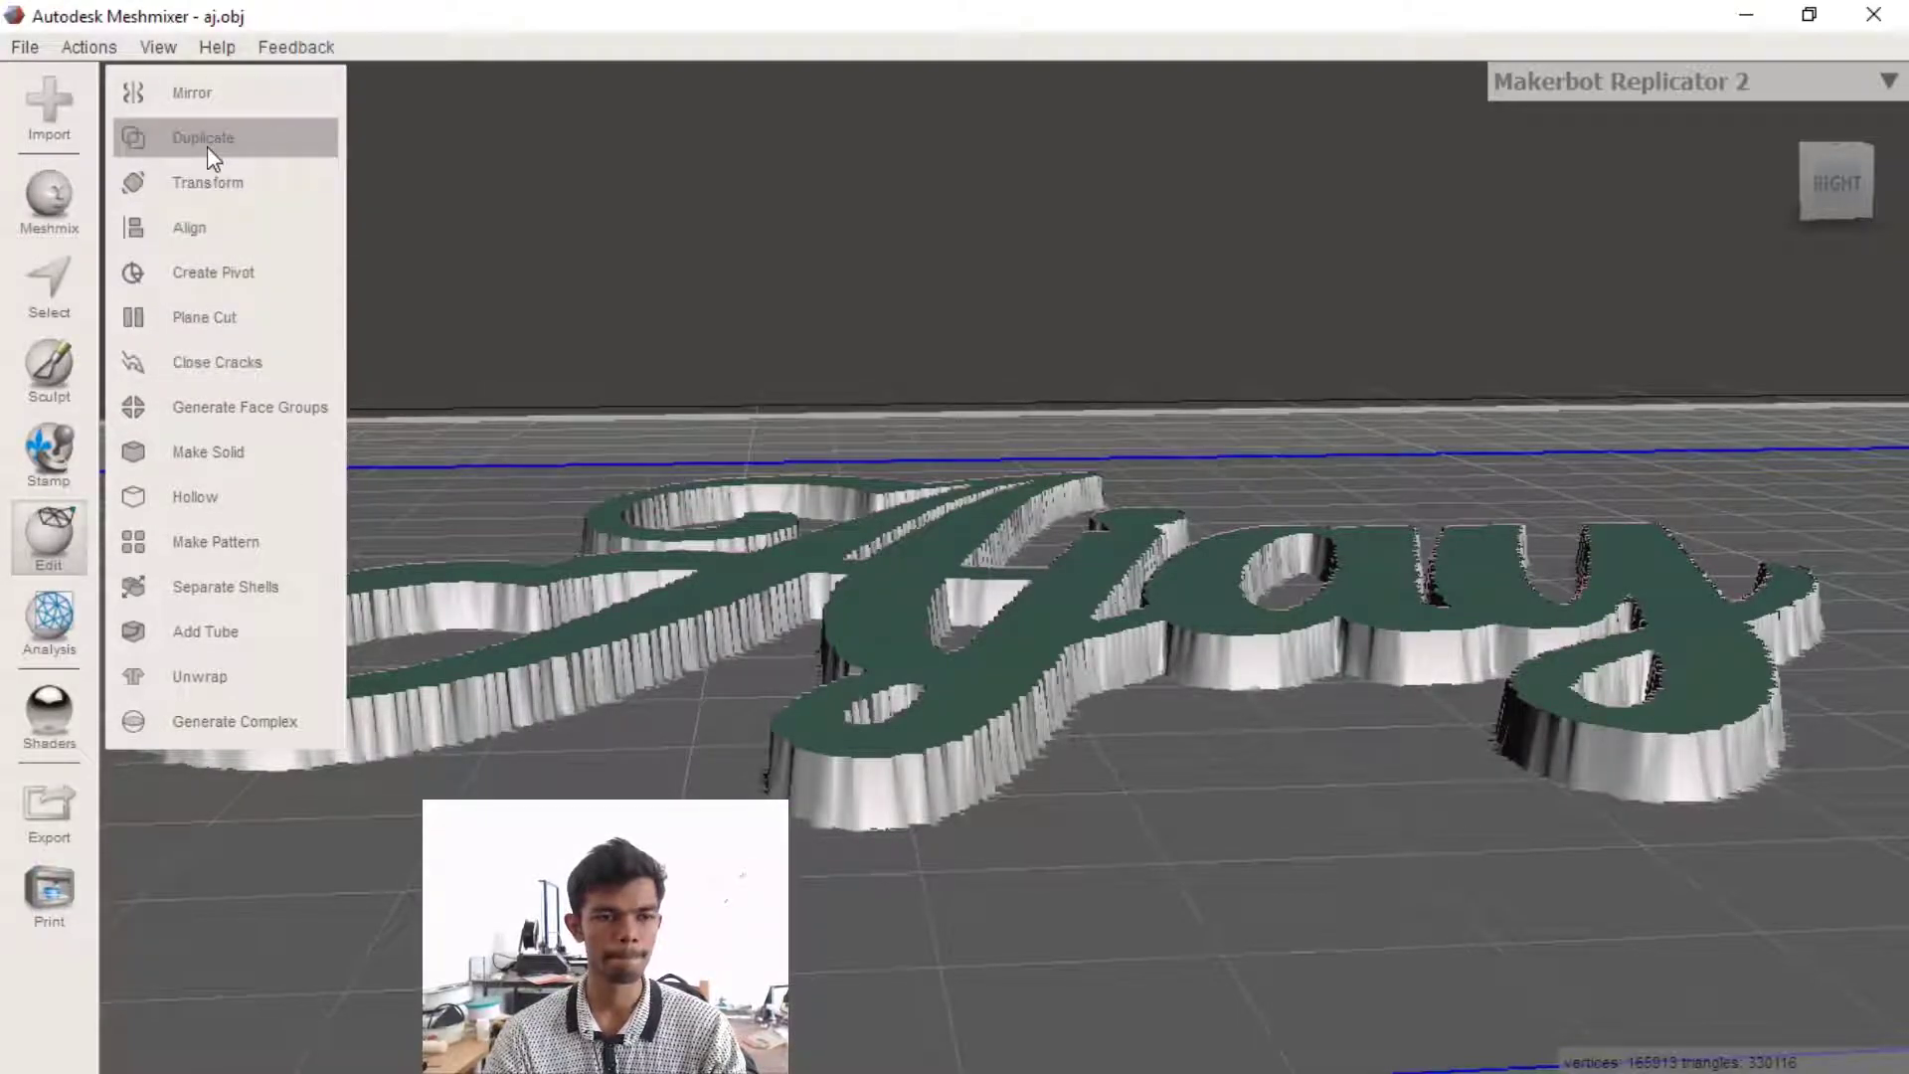
# Load kalaingar.stl and orbit around the bust lying on its side
pyautogui.click(202, 450)
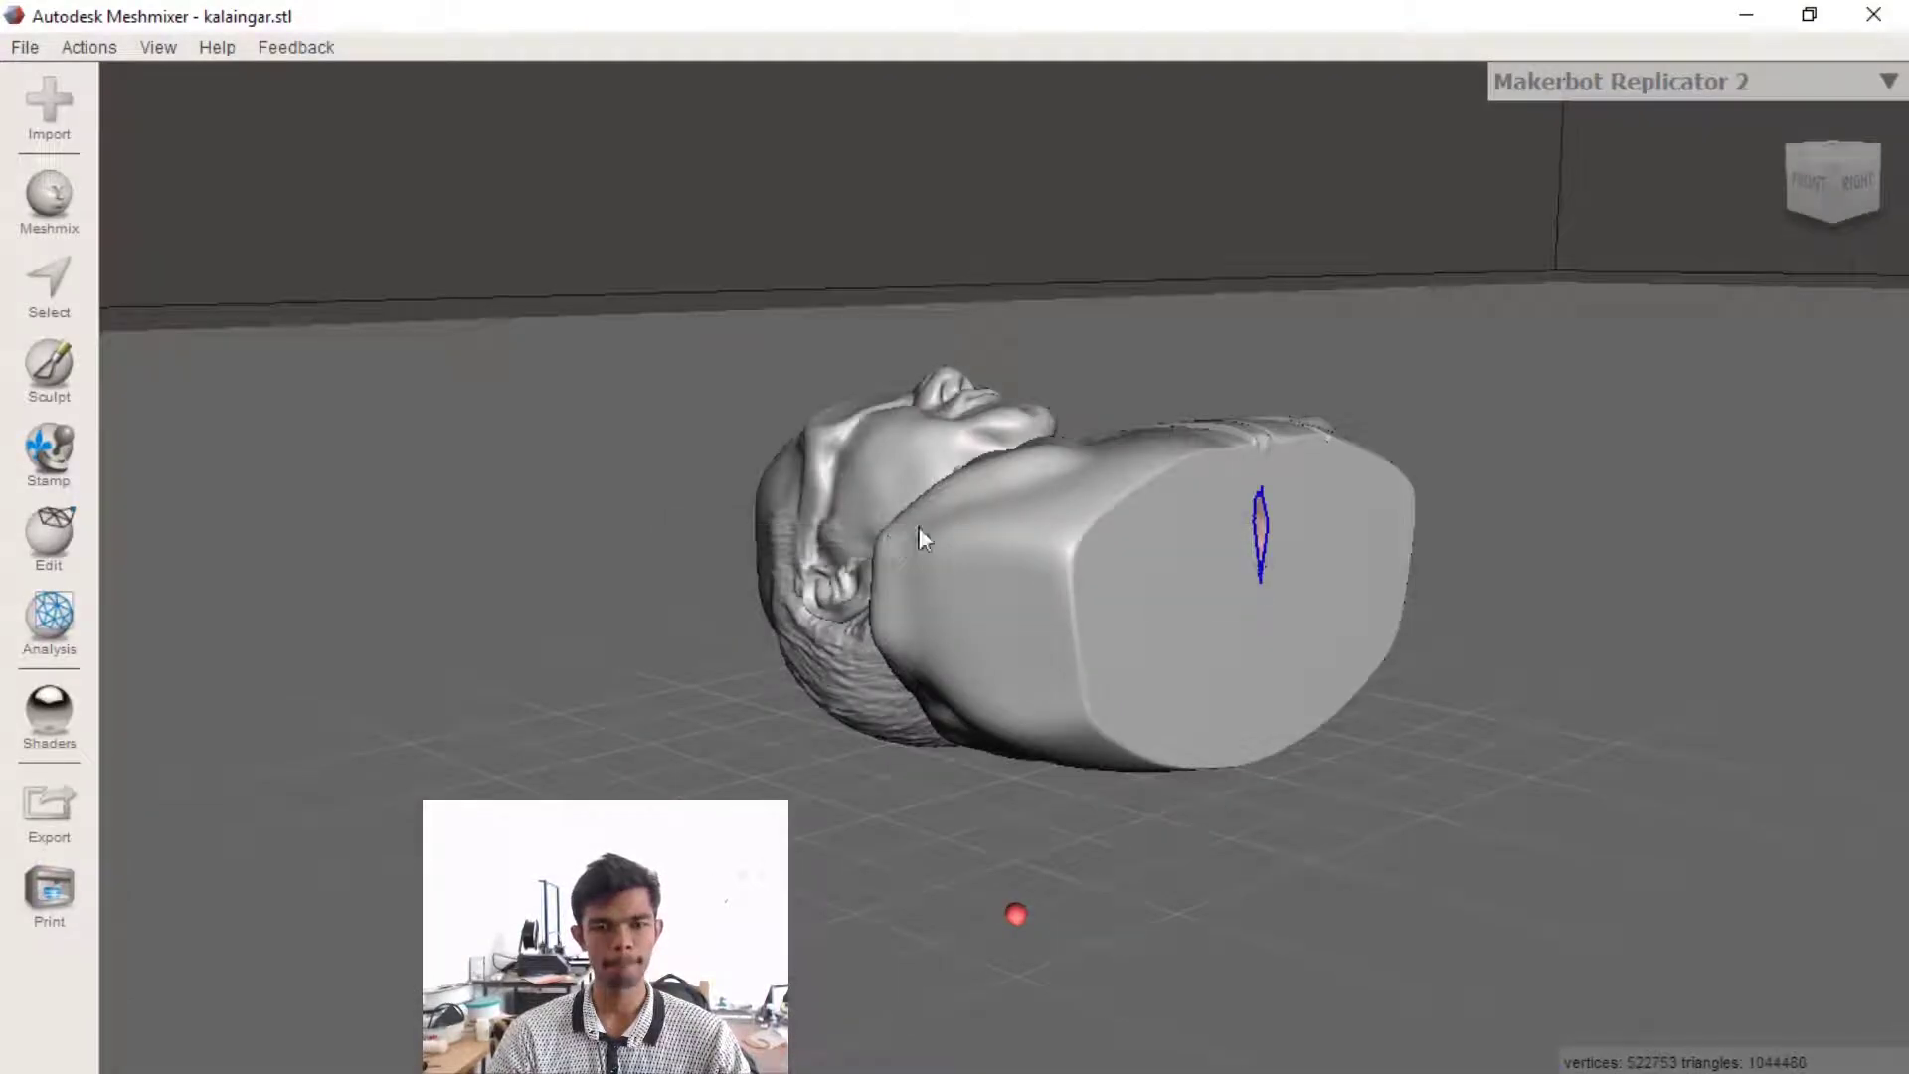
pyautogui.moveTo(919, 529); pyautogui.dragTo(733, 550, button='right')
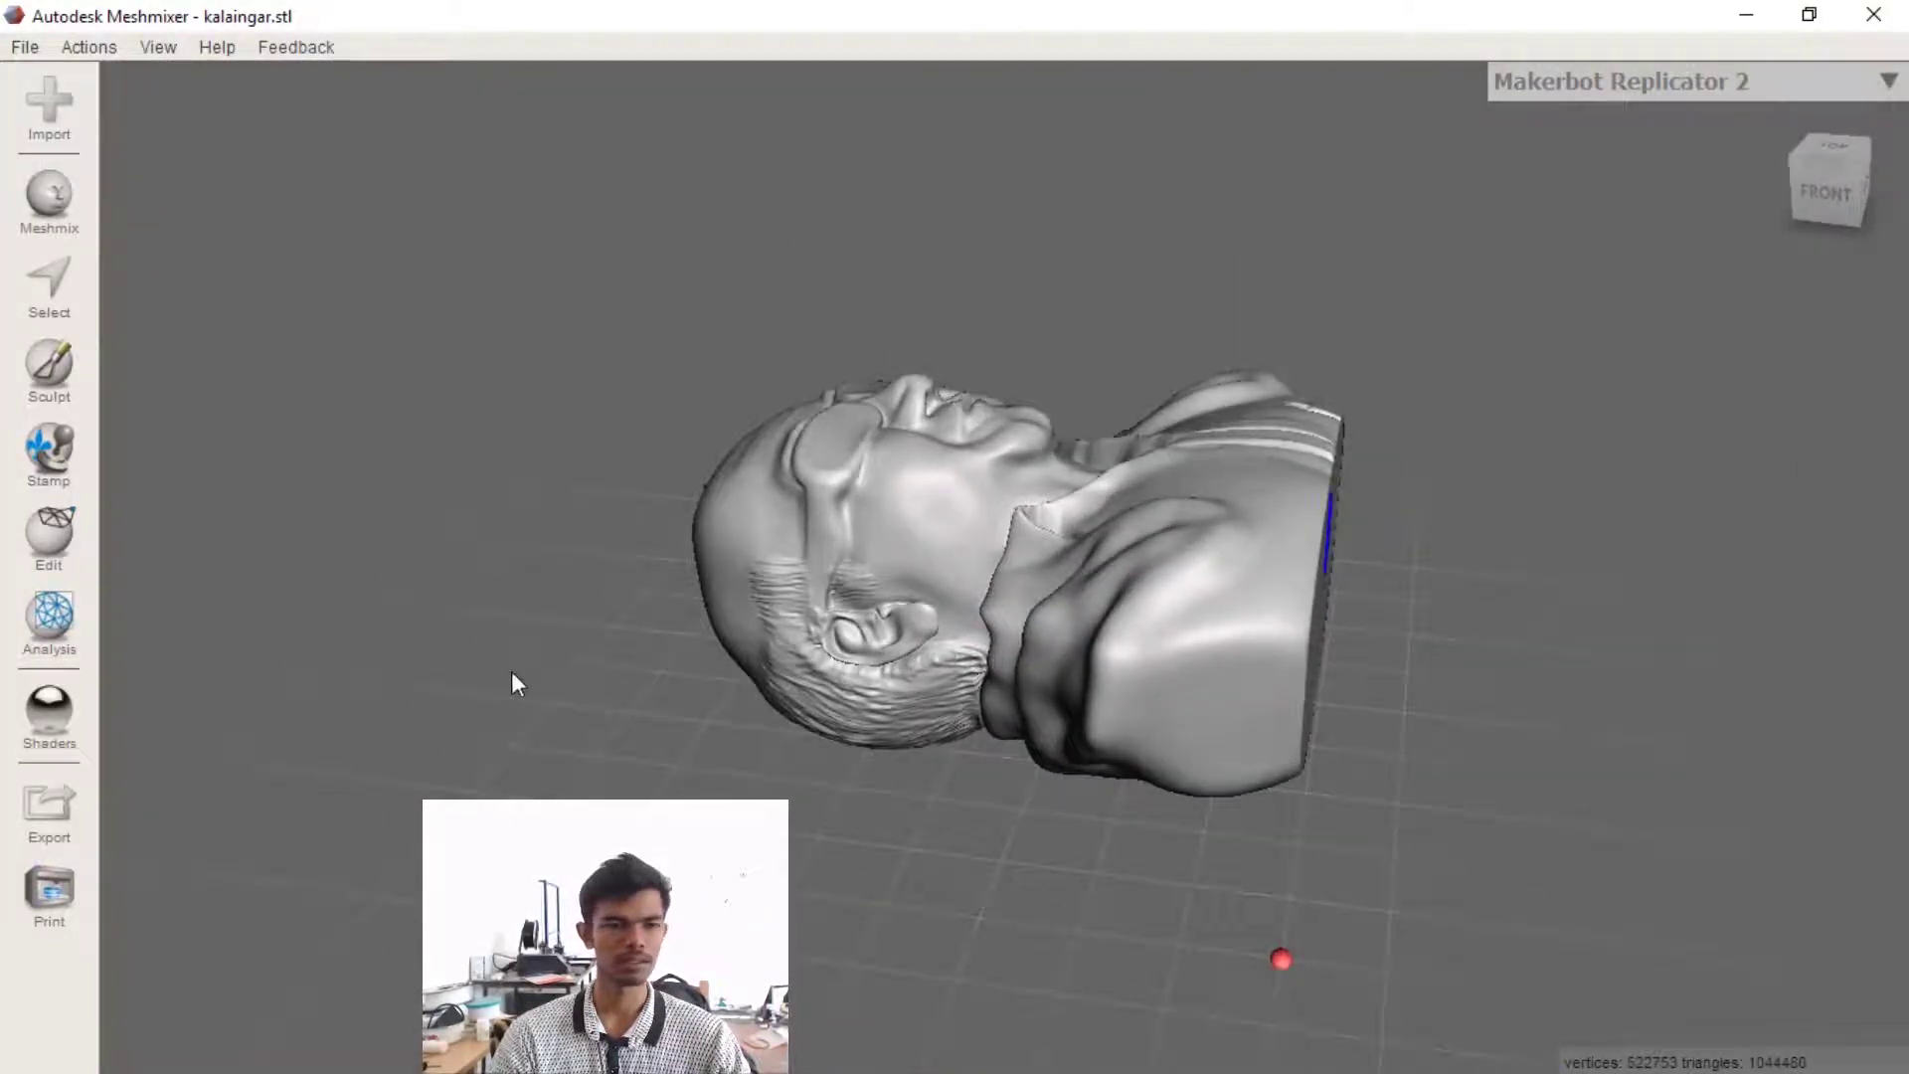
pyautogui.moveTo(511, 684); pyautogui.dragTo(437, 636, button='right')
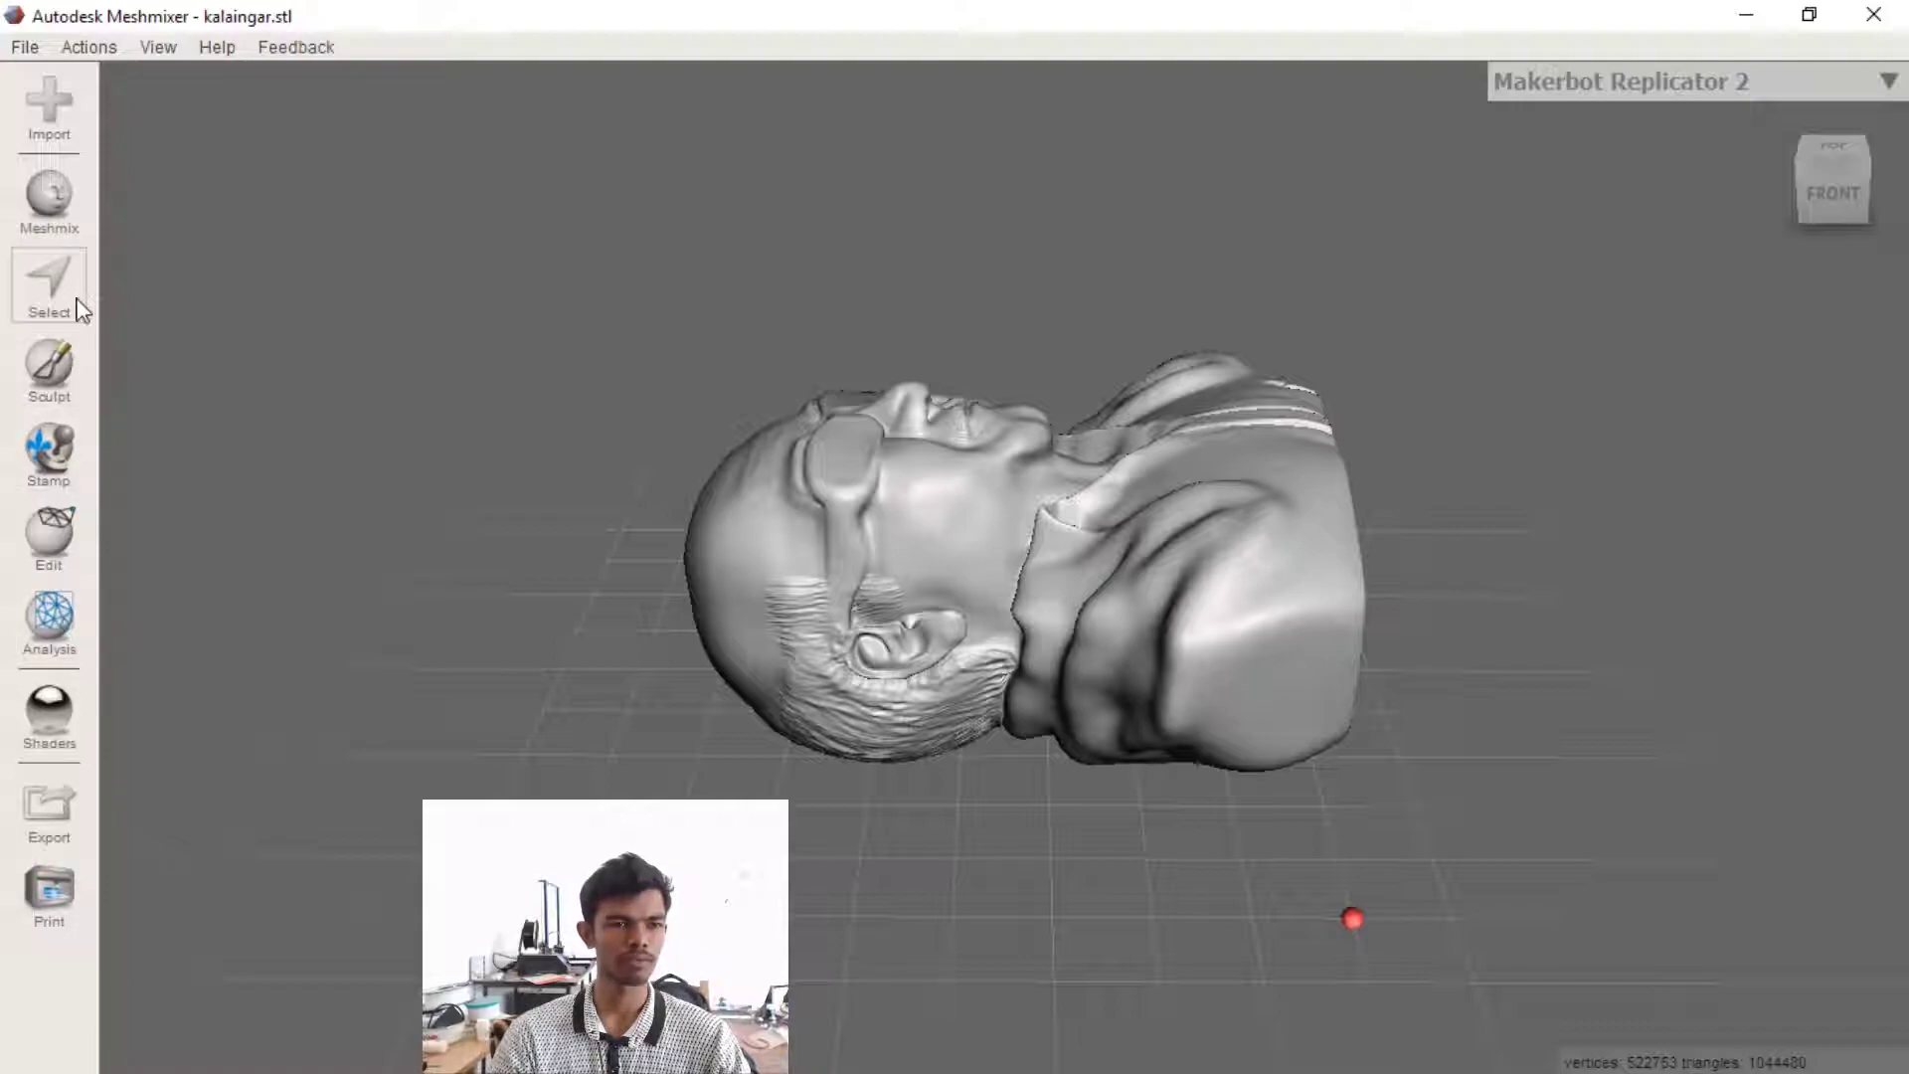
# Rotate the bust 90° about X with Transform so it stands upright, then orbit to check
pyautogui.click(58, 532)
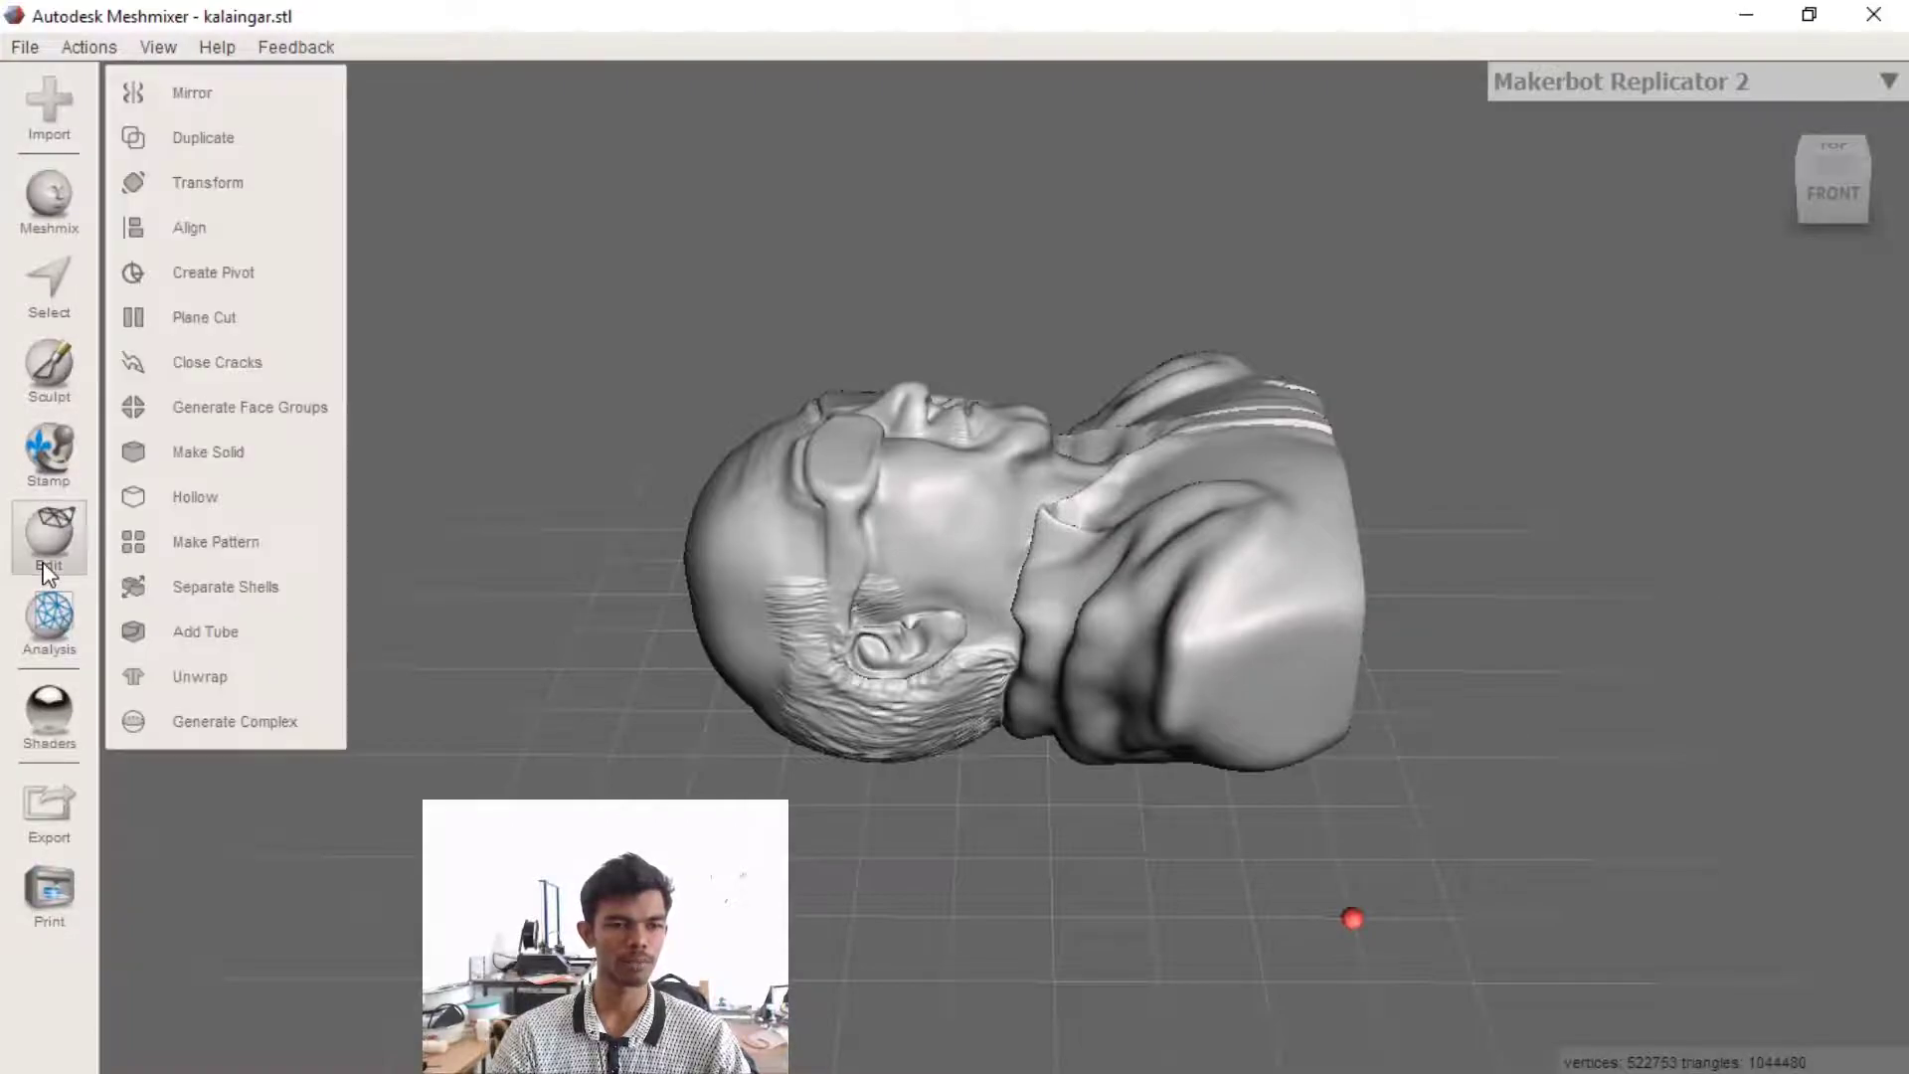
pyautogui.click(252, 177)
pyautogui.moveTo(1059, 502); pyautogui.dragTo(1174, 708)
pyautogui.moveTo(1428, 704); pyautogui.dragTo(1053, 682, button='right')
pyautogui.moveTo(1375, 735); pyautogui.dragTo(1261, 685, button='right')
pyautogui.moveTo(579, 424); pyautogui.dragTo(1058, 255, button='right')
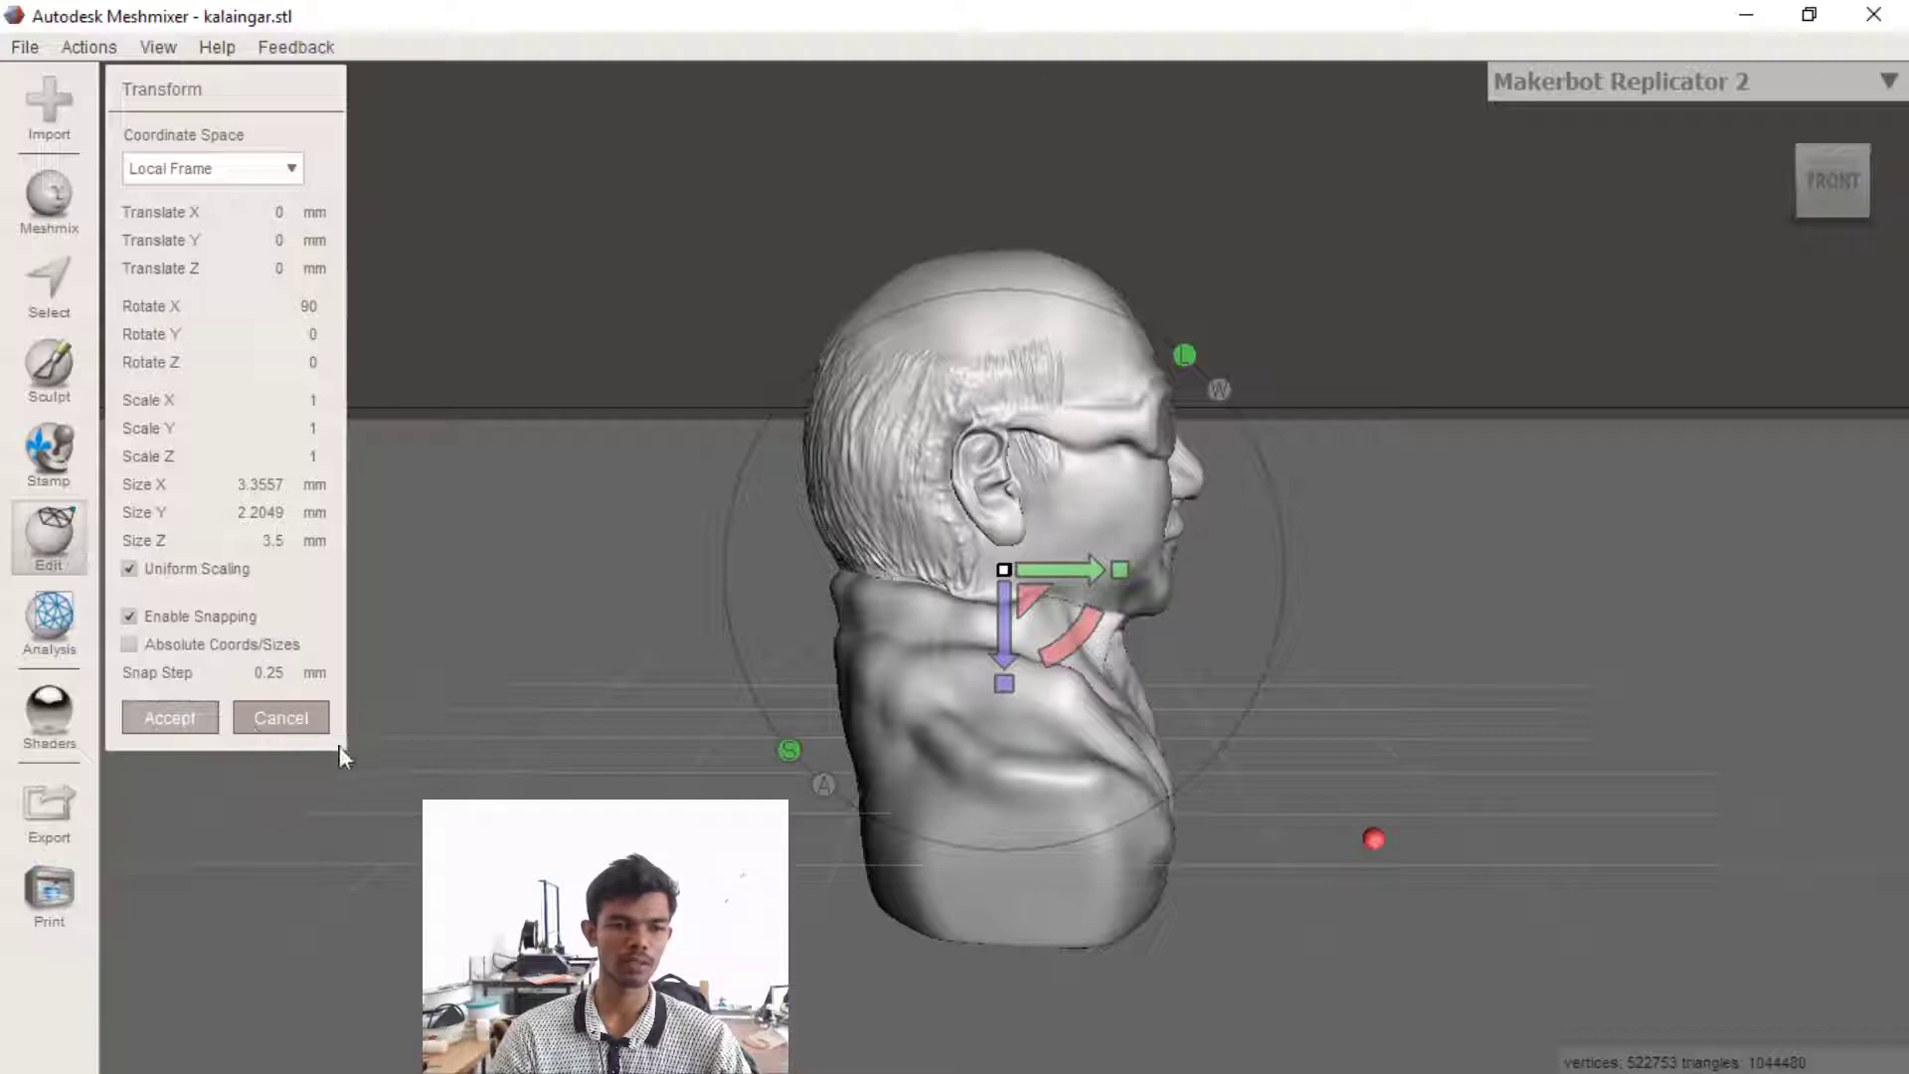
# Accept the 90° rotation and cancel an attempted Generate Complex
pyautogui.click(170, 718)
pyautogui.click(173, 722)
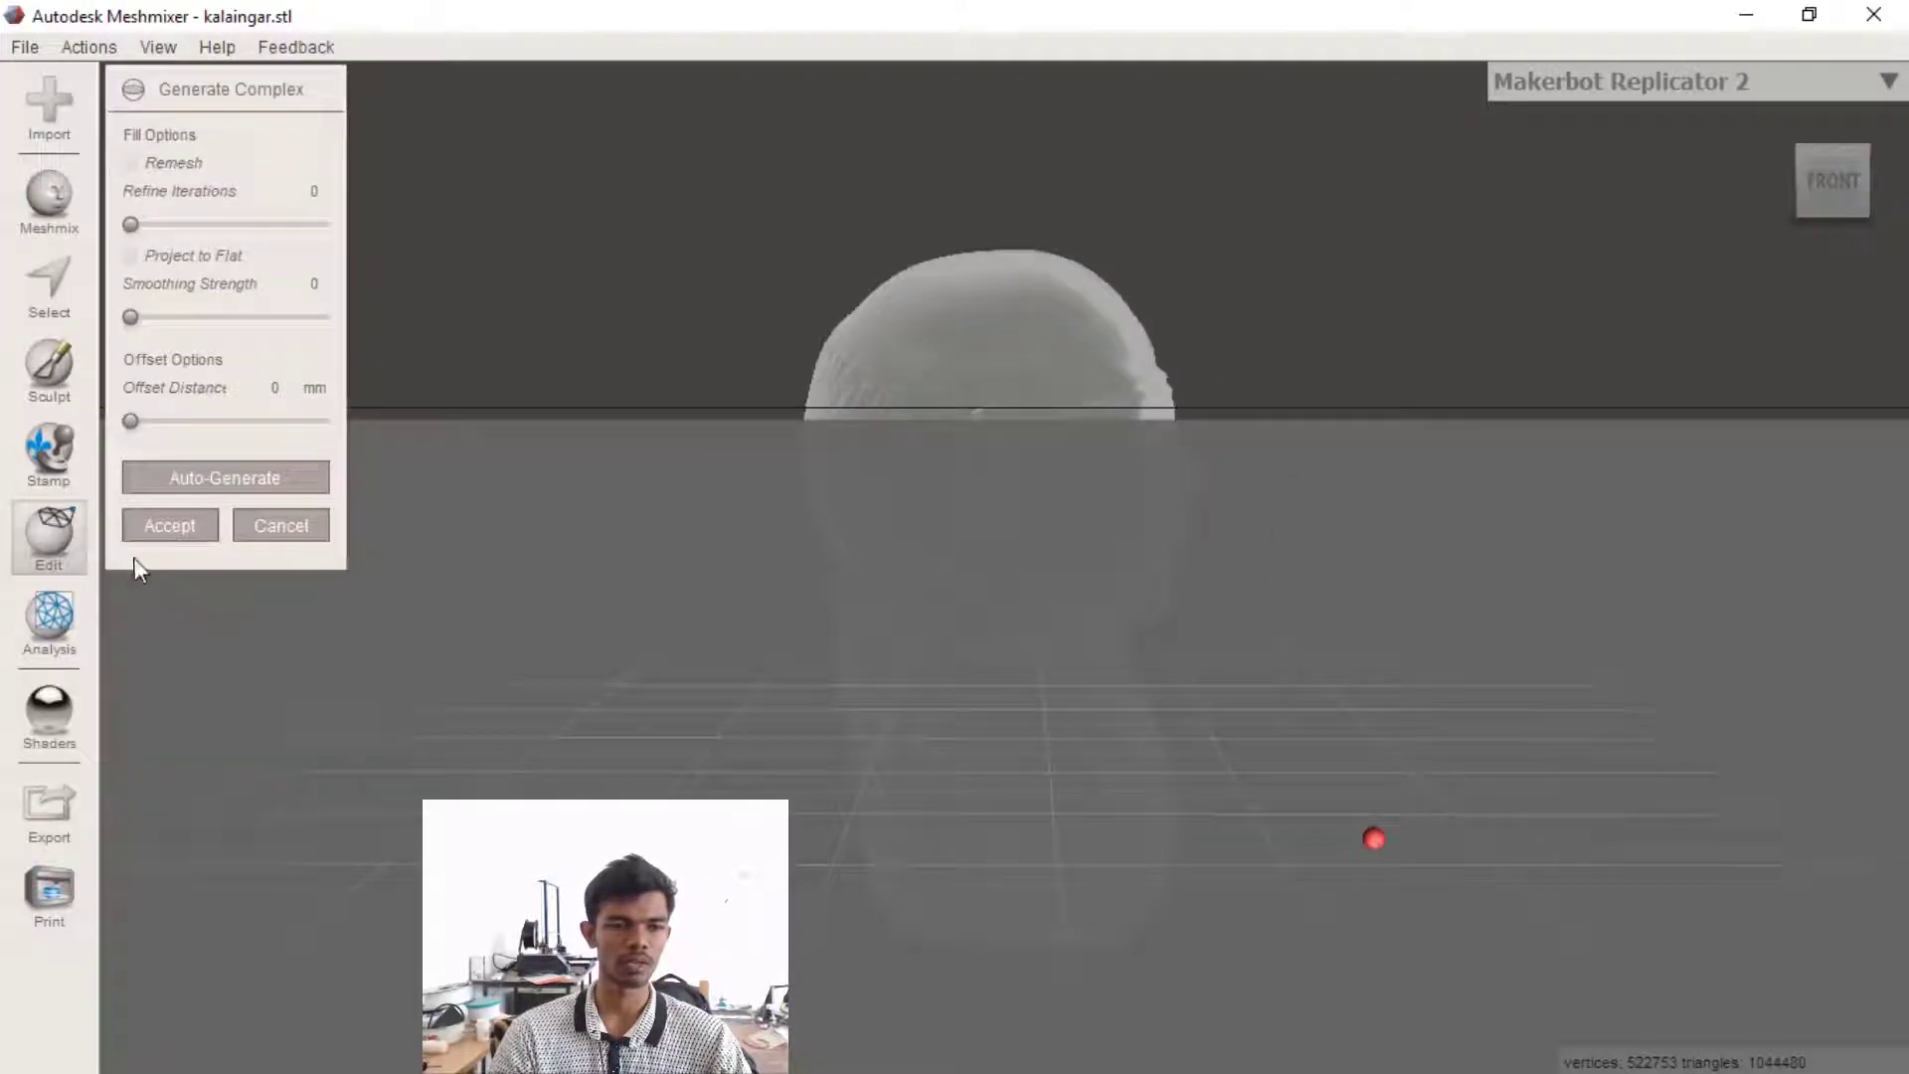
pyautogui.click(316, 537)
# Start a Plane Cut on the bust and tilt the plane vertically through the head
pyautogui.click(25, 555)
pyautogui.click(199, 317)
pyautogui.moveTo(943, 502); pyautogui.dragTo(1171, 422)
# Shift the cut plane slightly sideways and keep the Cut (Discard Half) cut type
pyautogui.moveTo(1464, 509); pyautogui.dragTo(1561, 566, button='right')
pyautogui.moveTo(1100, 569)
pyautogui.mouseDown()
pyautogui.moveTo(1080, 570)
pyautogui.moveTo(1112, 565)
pyautogui.mouseUp()
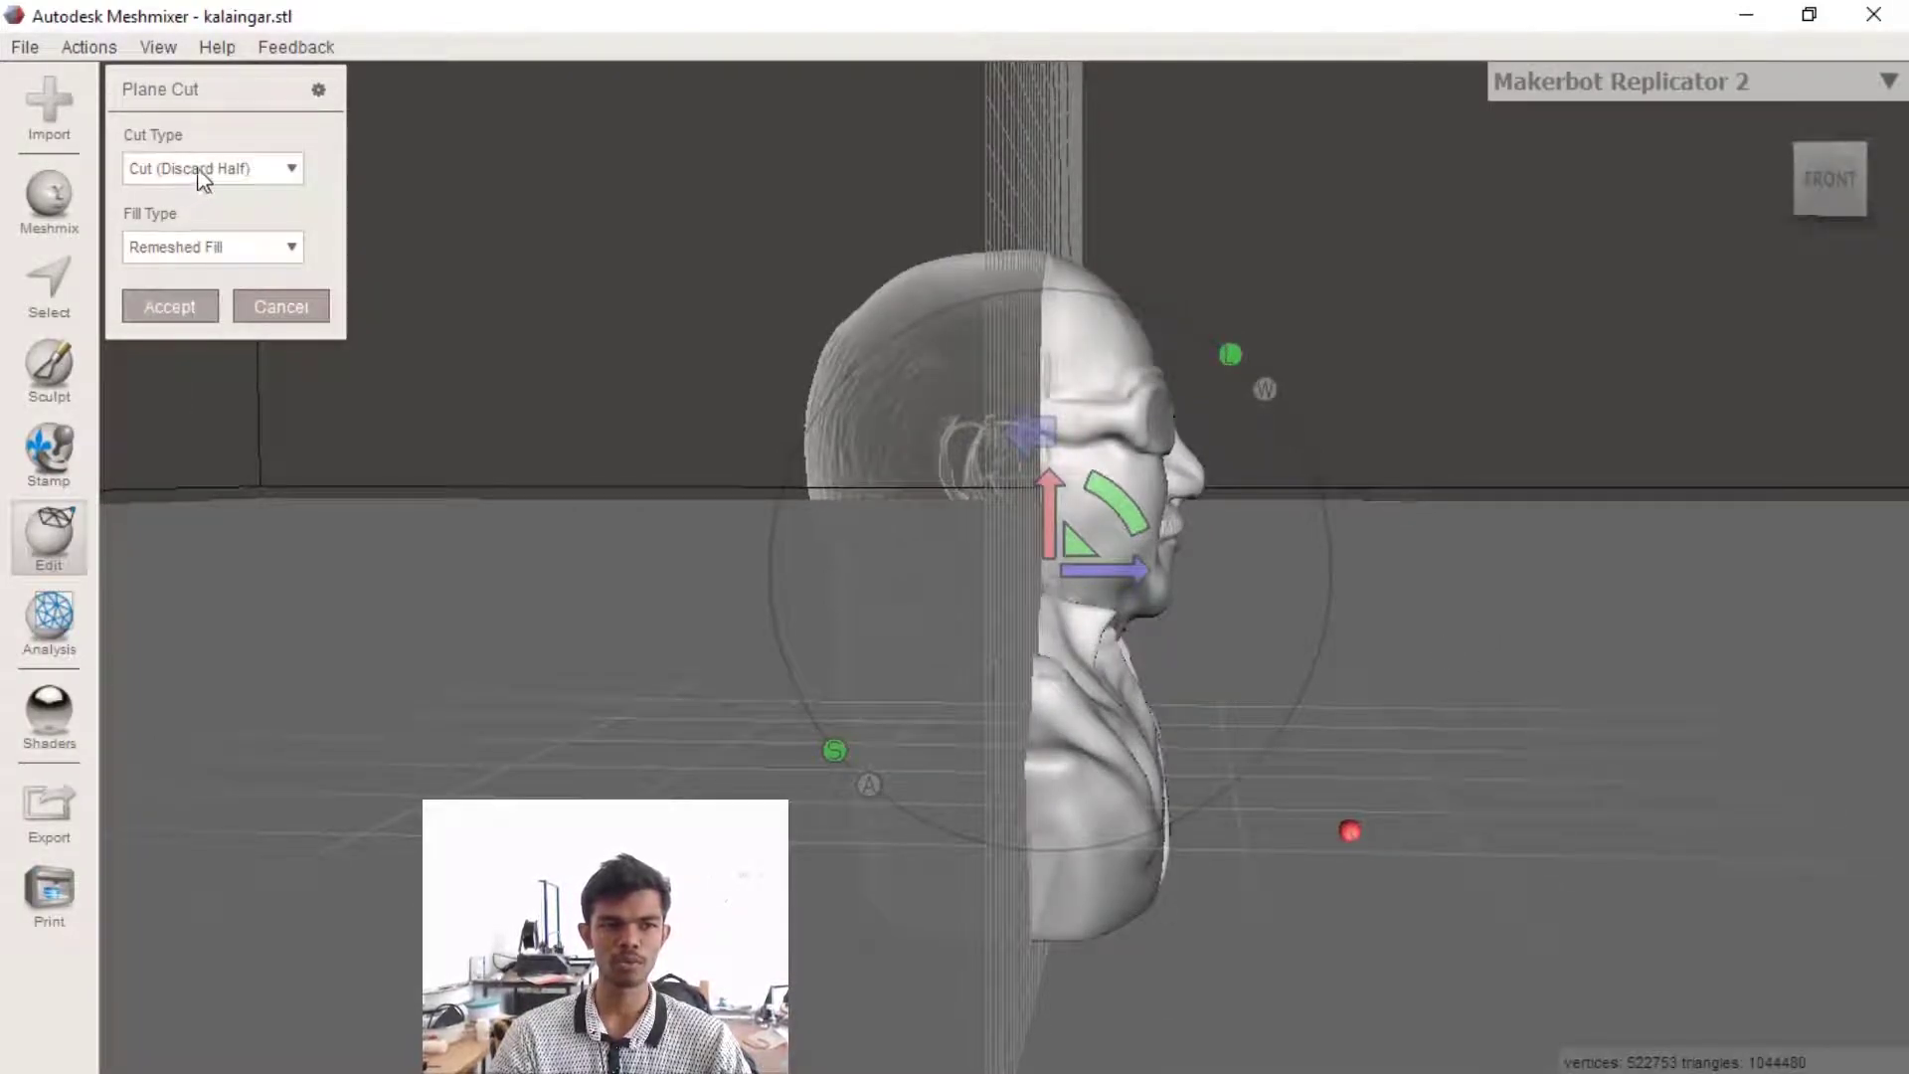
pyautogui.click(239, 170)
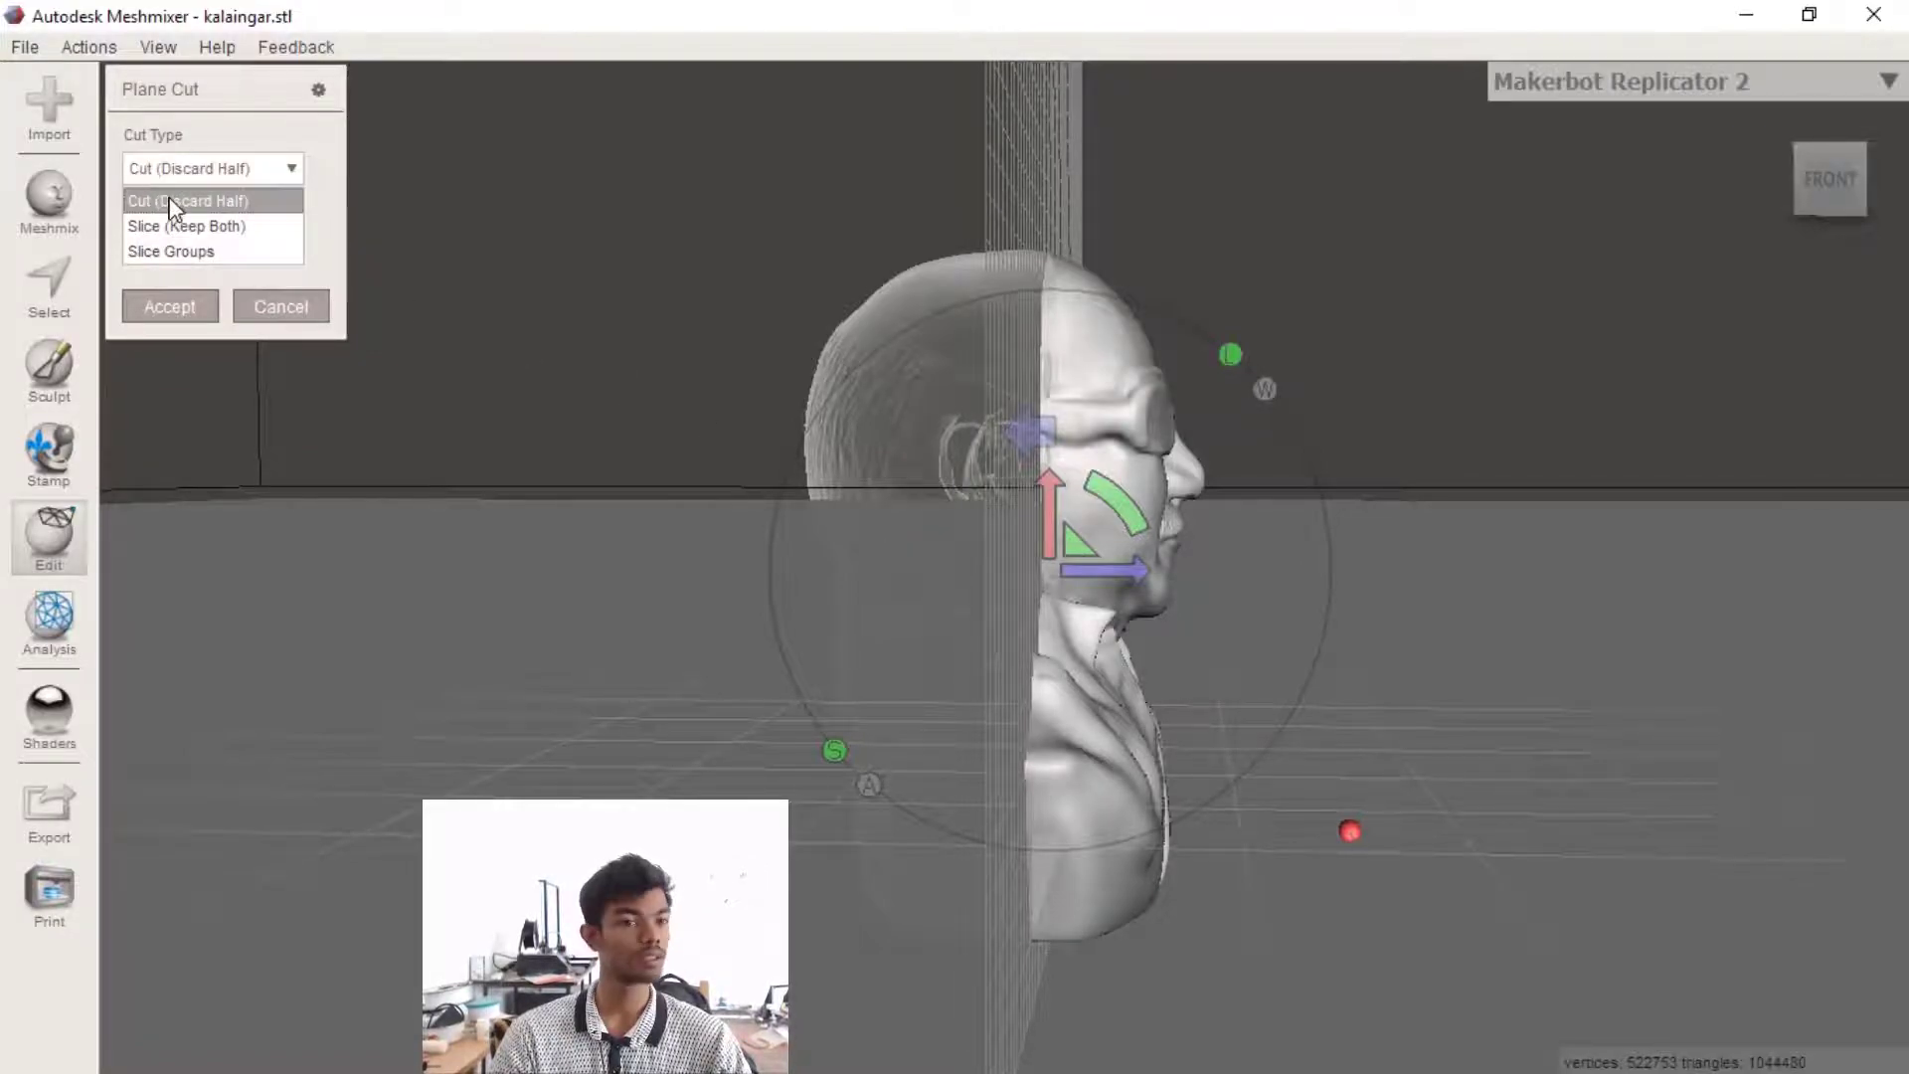
pyautogui.moveTo(668, 398); pyautogui.dragTo(660, 521, button='right')
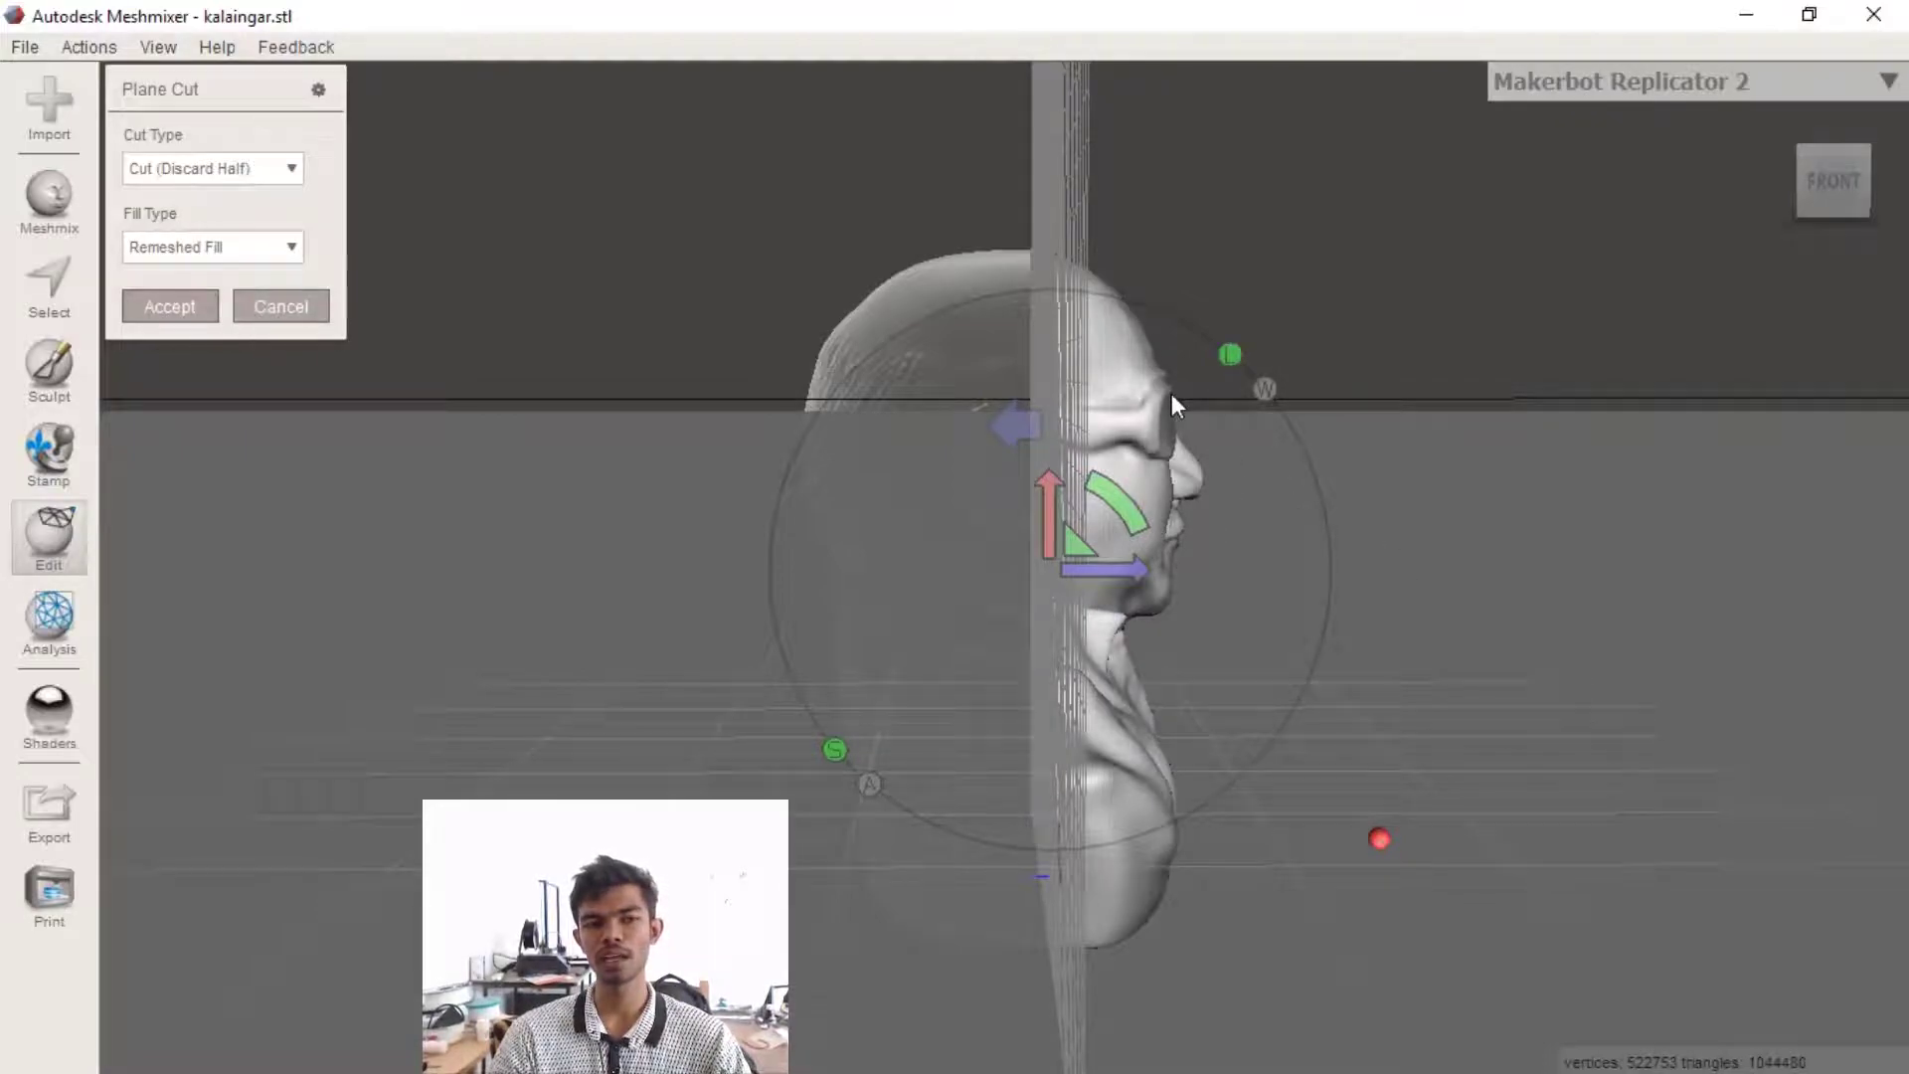
pyautogui.click(287, 172)
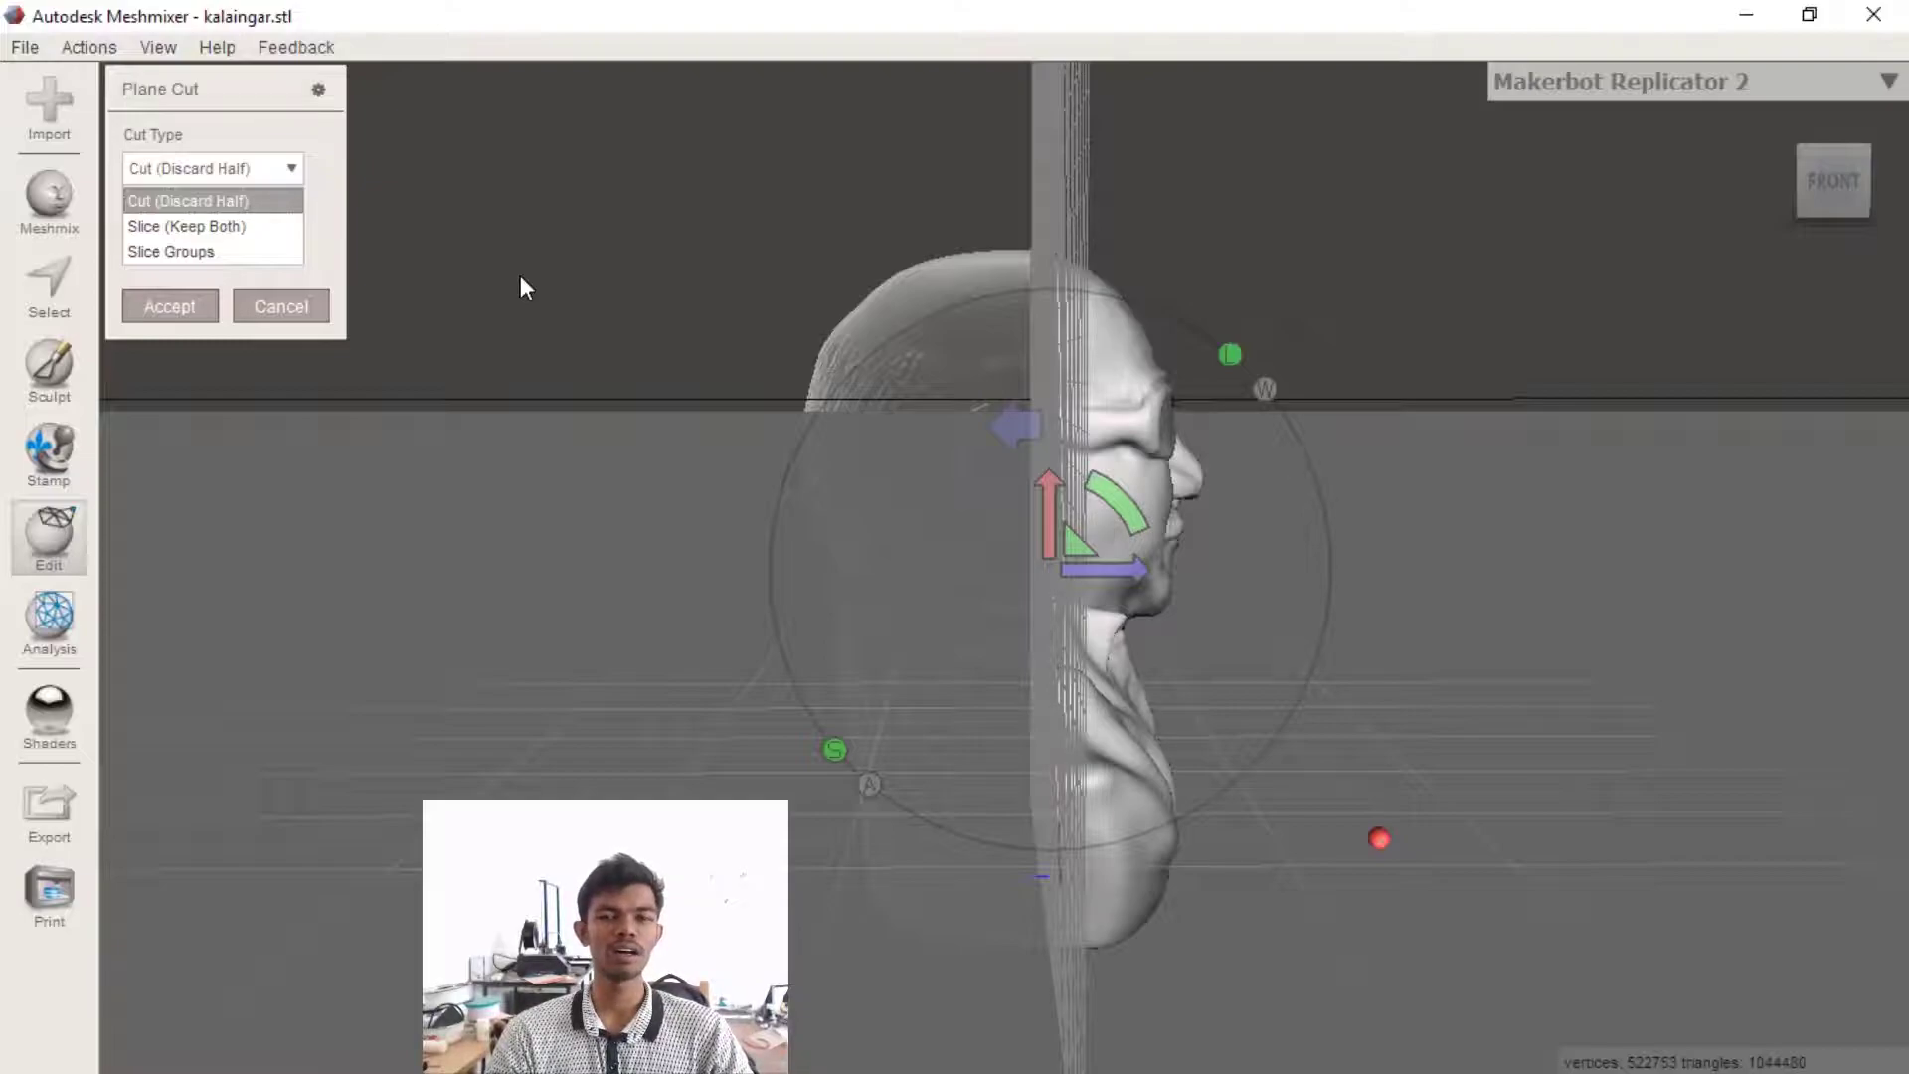
pyautogui.click(181, 221)
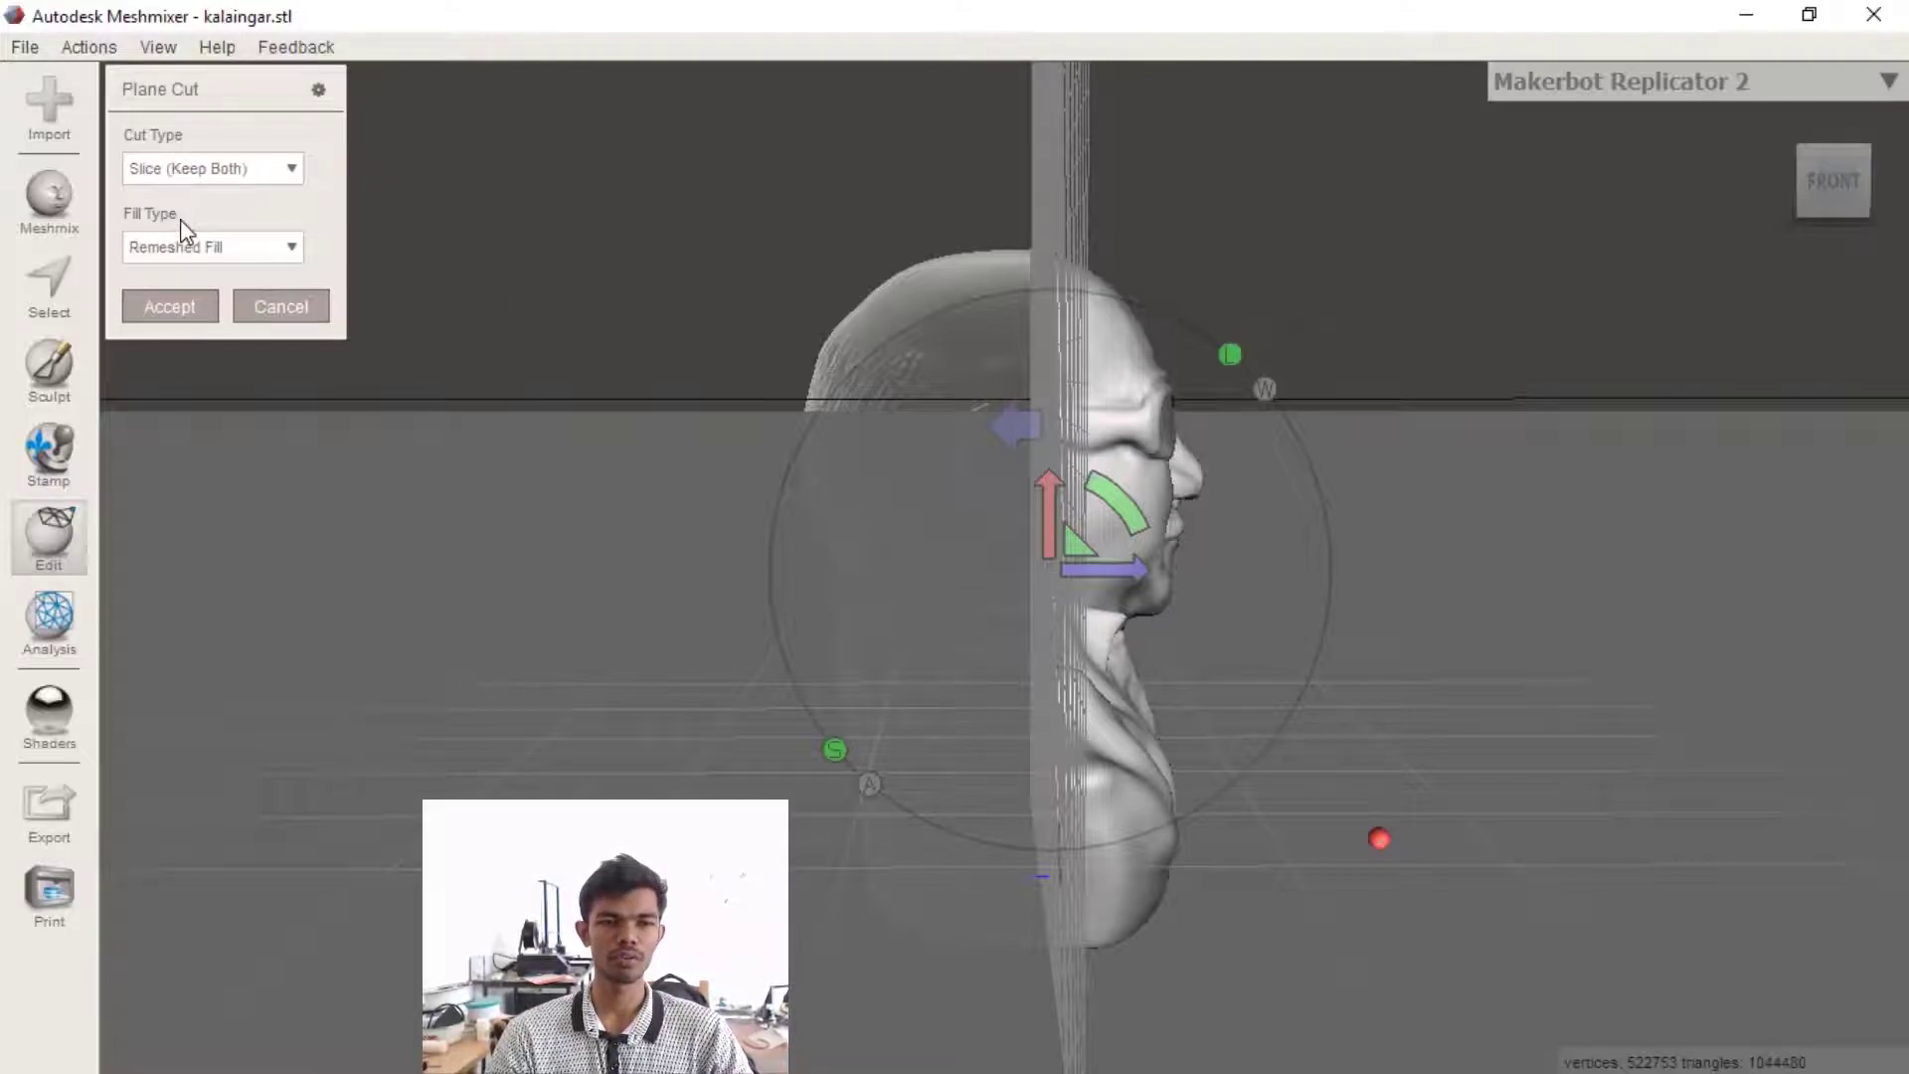
pyautogui.click(273, 177)
pyautogui.click(248, 199)
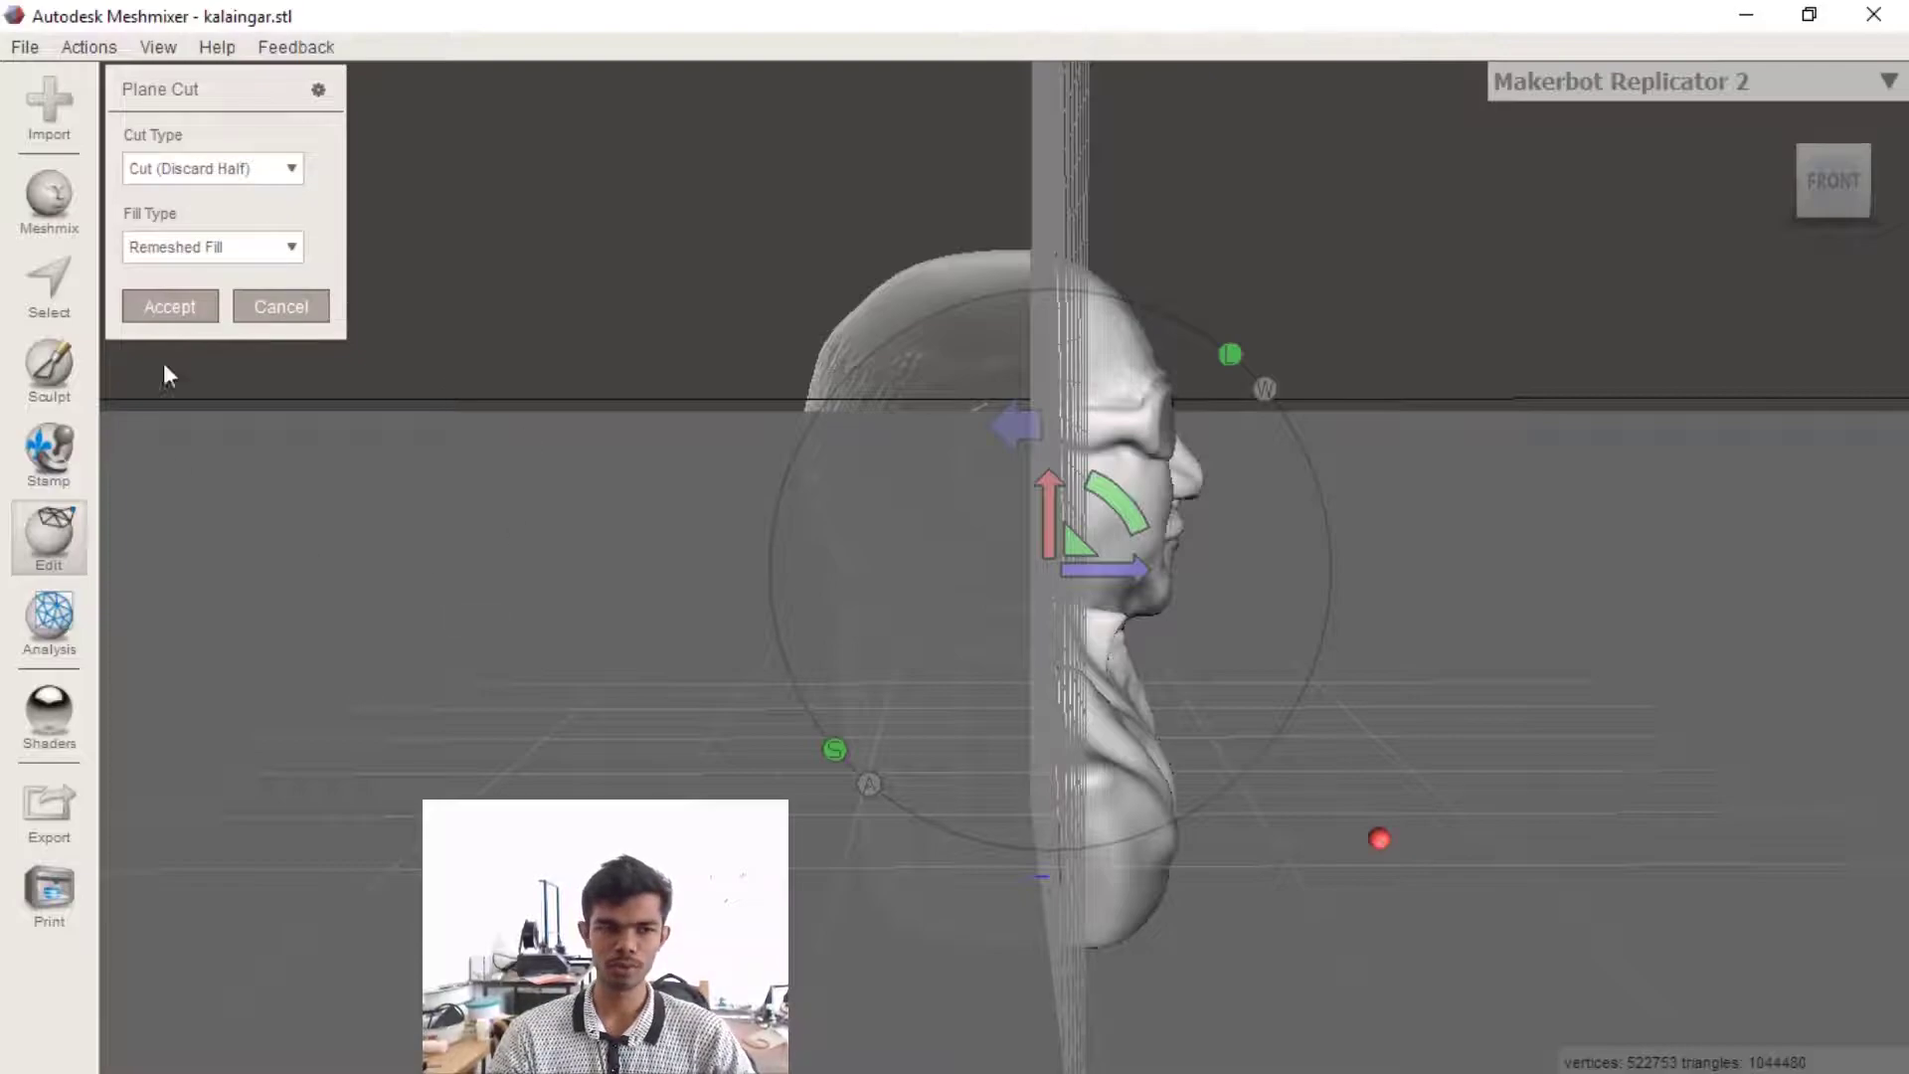
# Flip the cut to keep the face half and accept the plane cut
pyautogui.click(1016, 432)
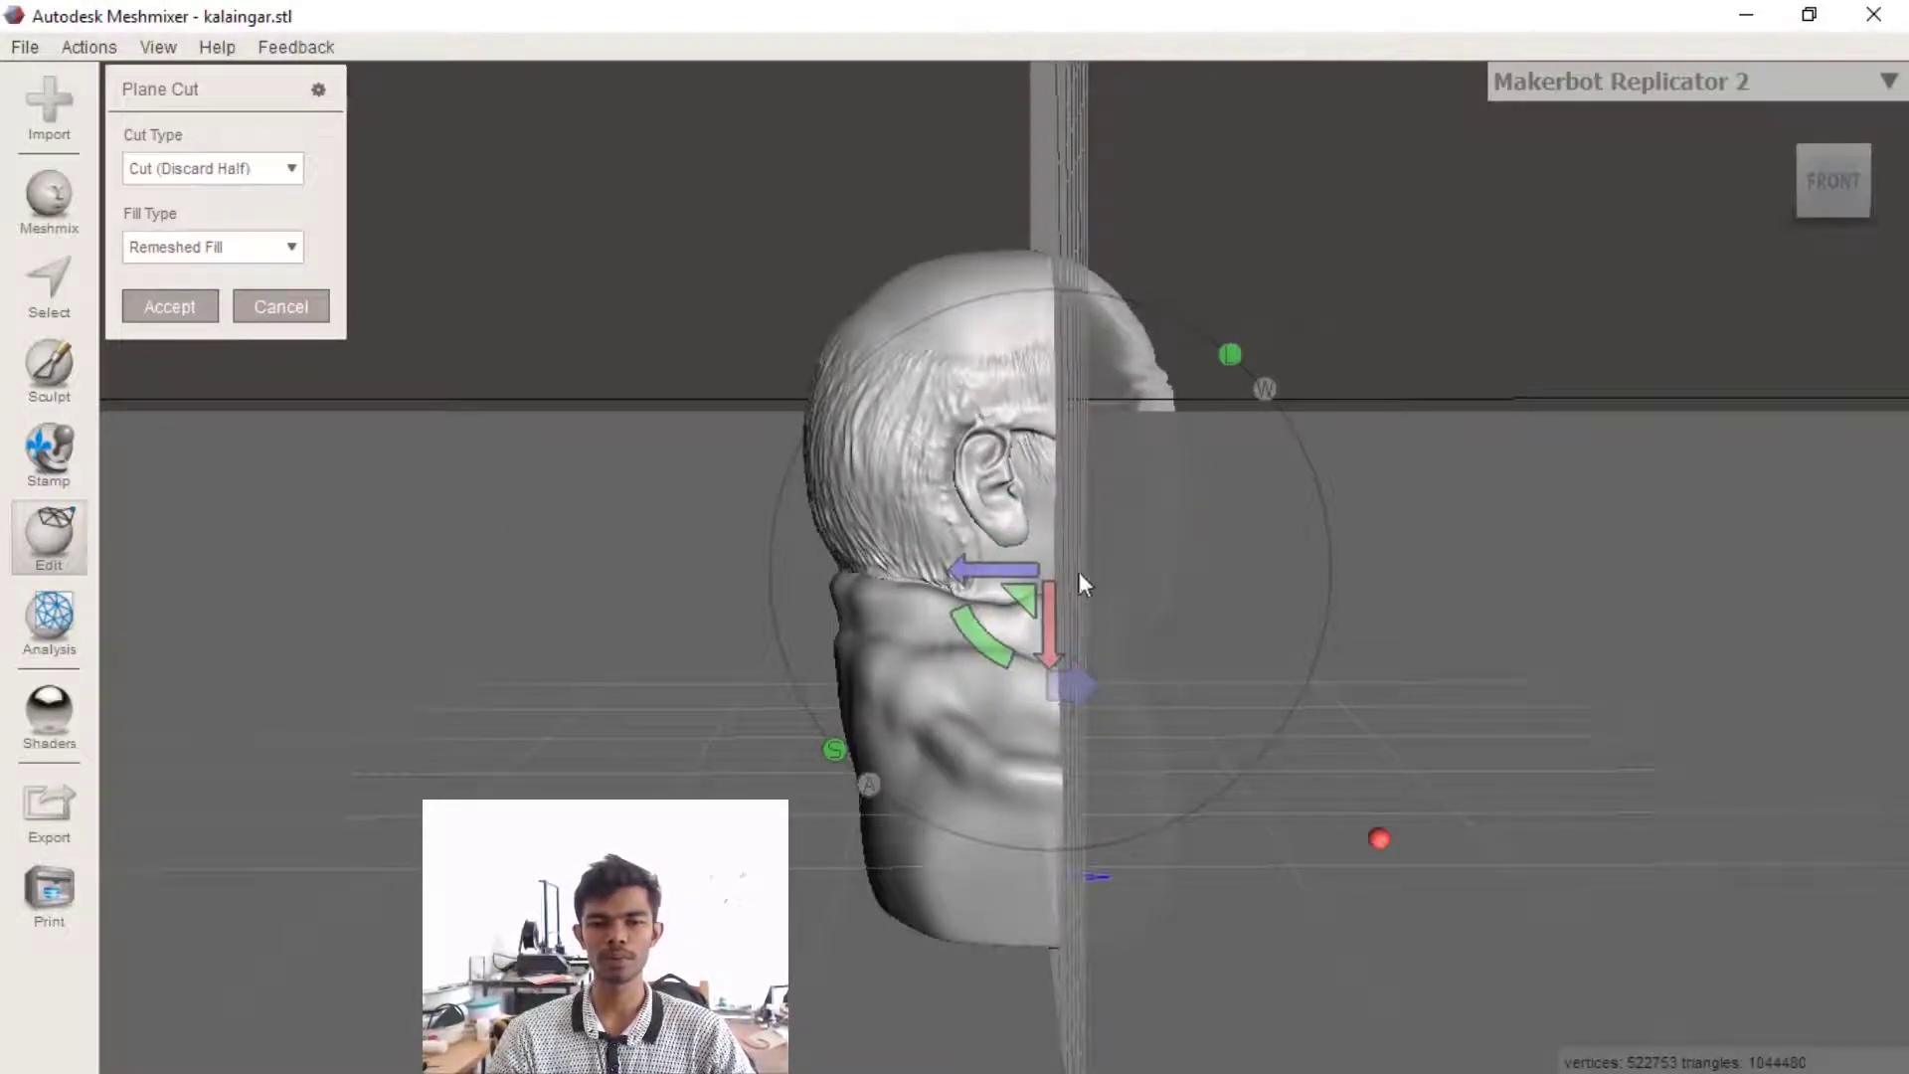
pyautogui.click(1080, 685)
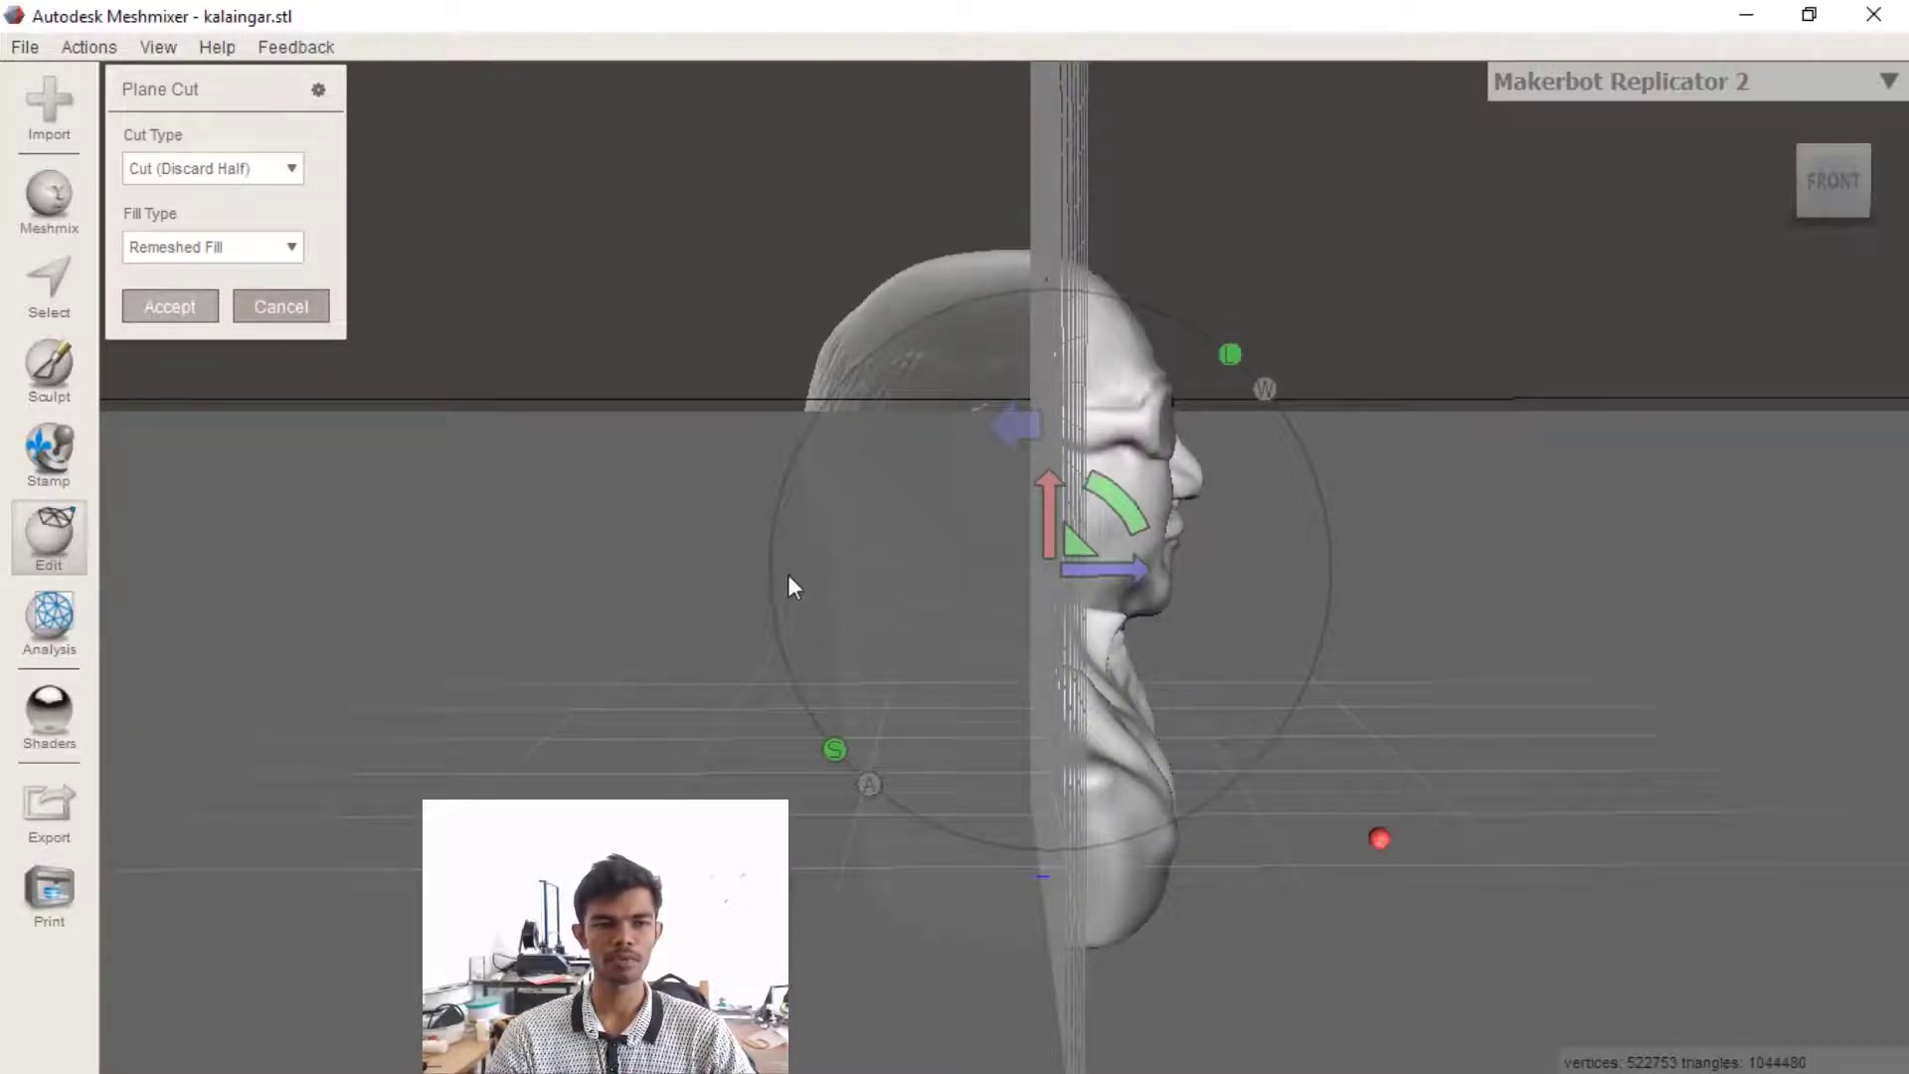
pyautogui.press('Return')
pyautogui.moveTo(1333, 542); pyautogui.dragTo(1098, 427, button='right')
pyautogui.moveTo(1035, 796); pyautogui.dragTo(961, 784, button='right')
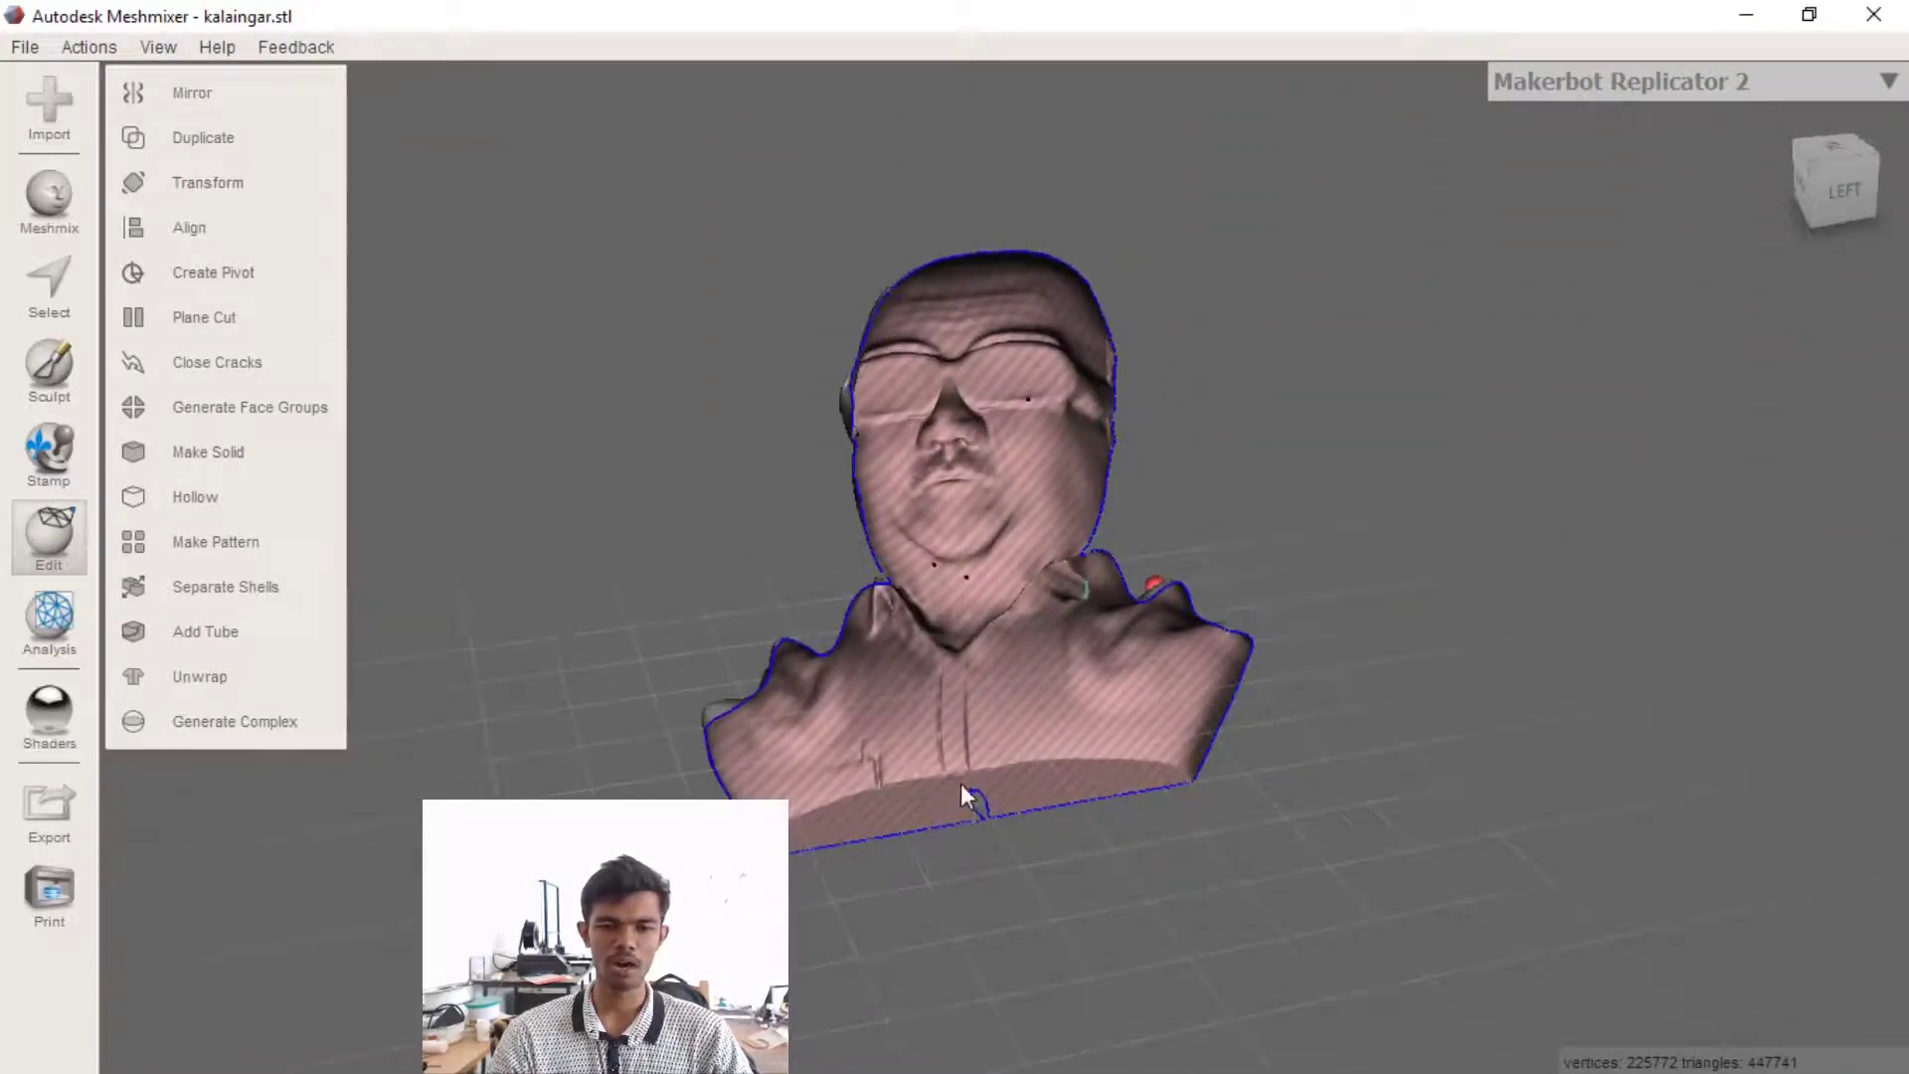
# Run Make Solid on the cut bust and orbit around the Fast, 128-accuracy solid preview
pyautogui.click(234, 457)
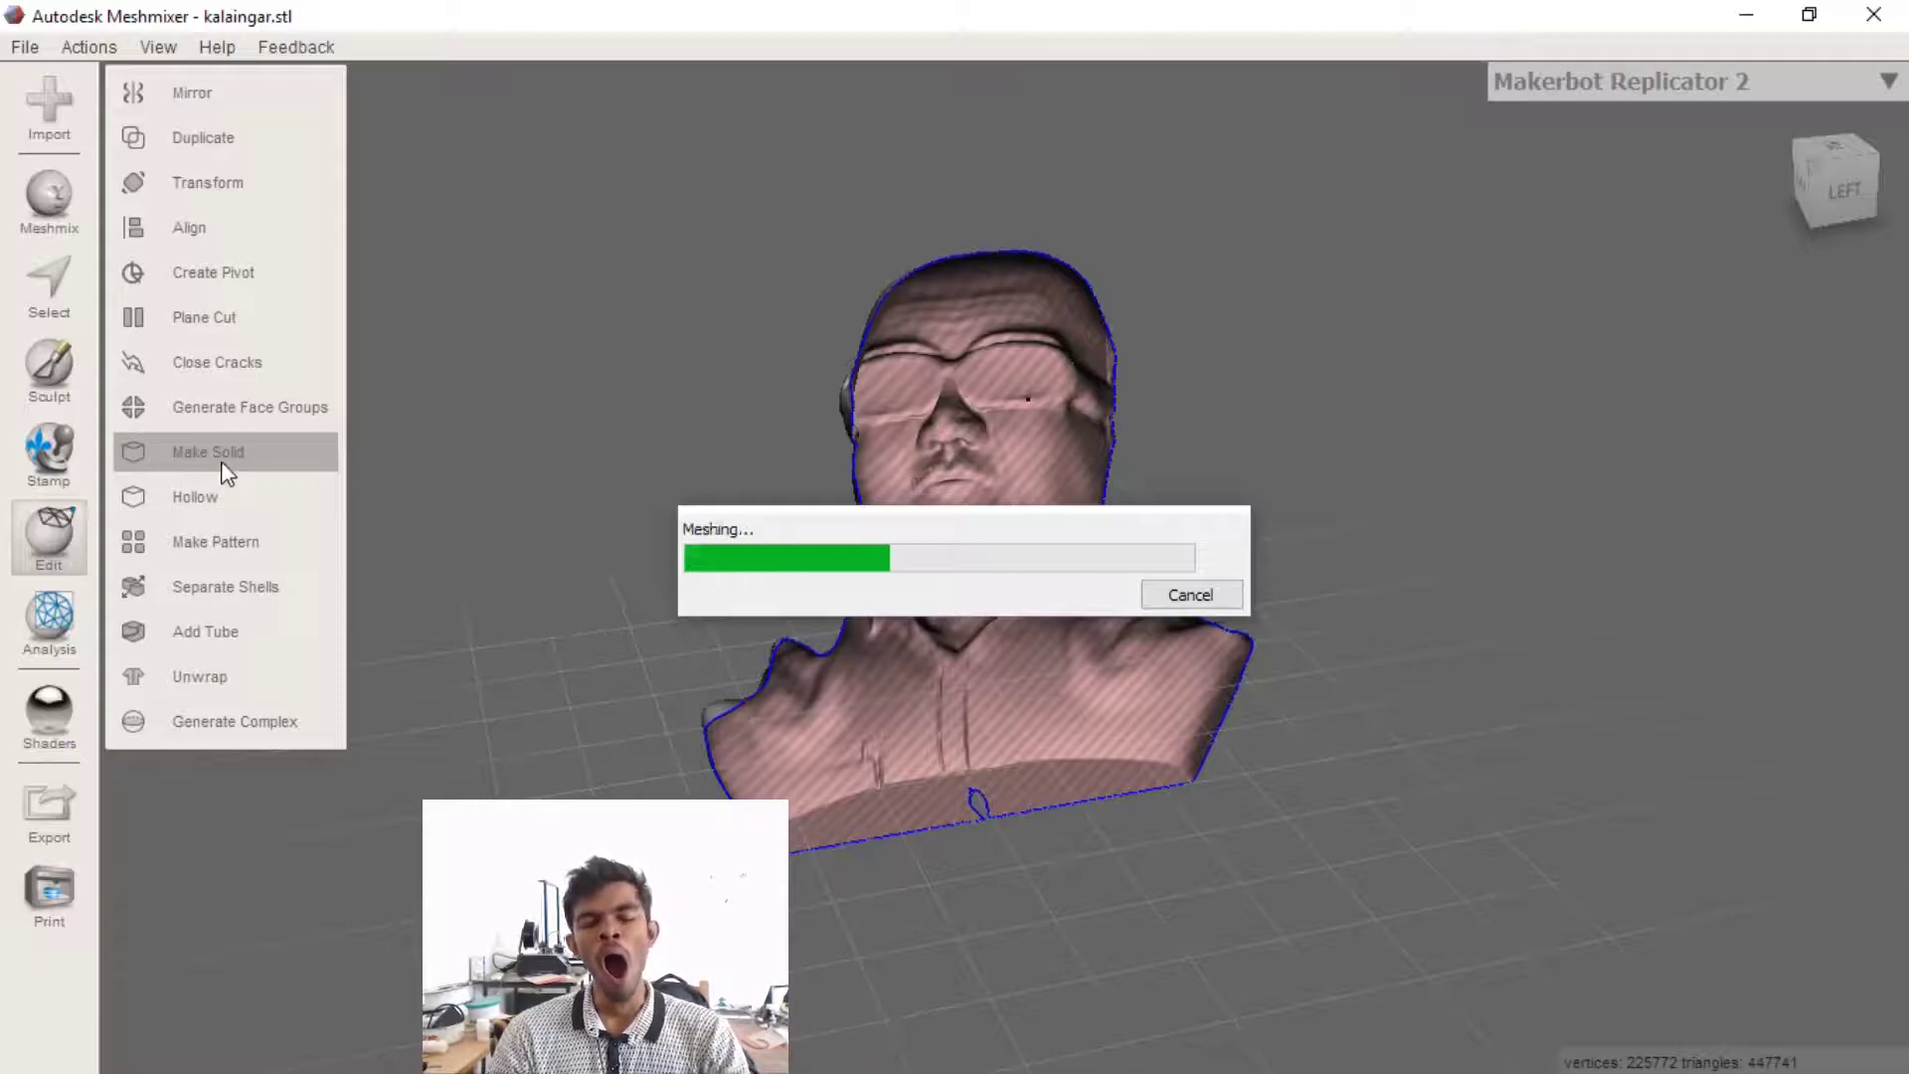
pyautogui.moveTo(517, 525); pyautogui.dragTo(1522, 493, button='right')
pyautogui.moveTo(701, 559); pyautogui.dragTo(871, 589, button='right')
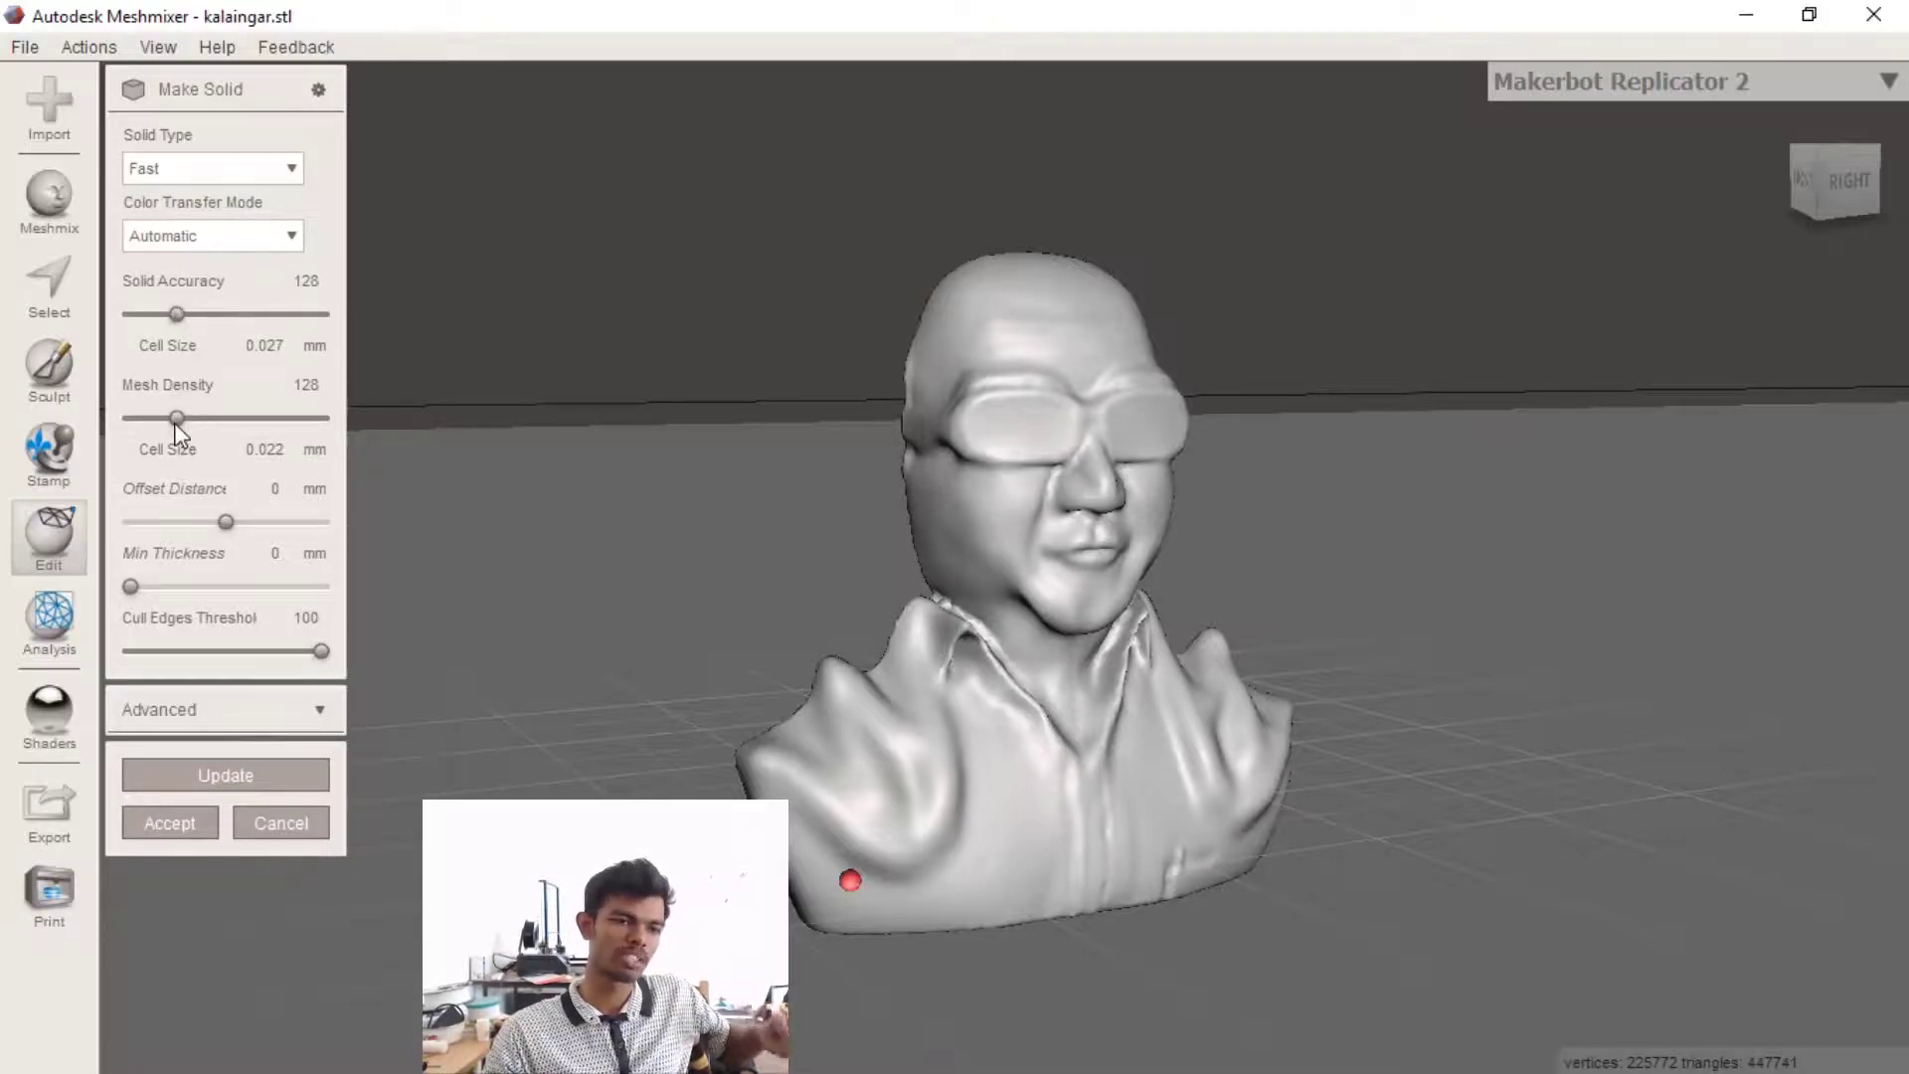
# Change Solid Type from Accurate to Sharp Edge Preserve and recompute the preview
pyautogui.click(267, 171)
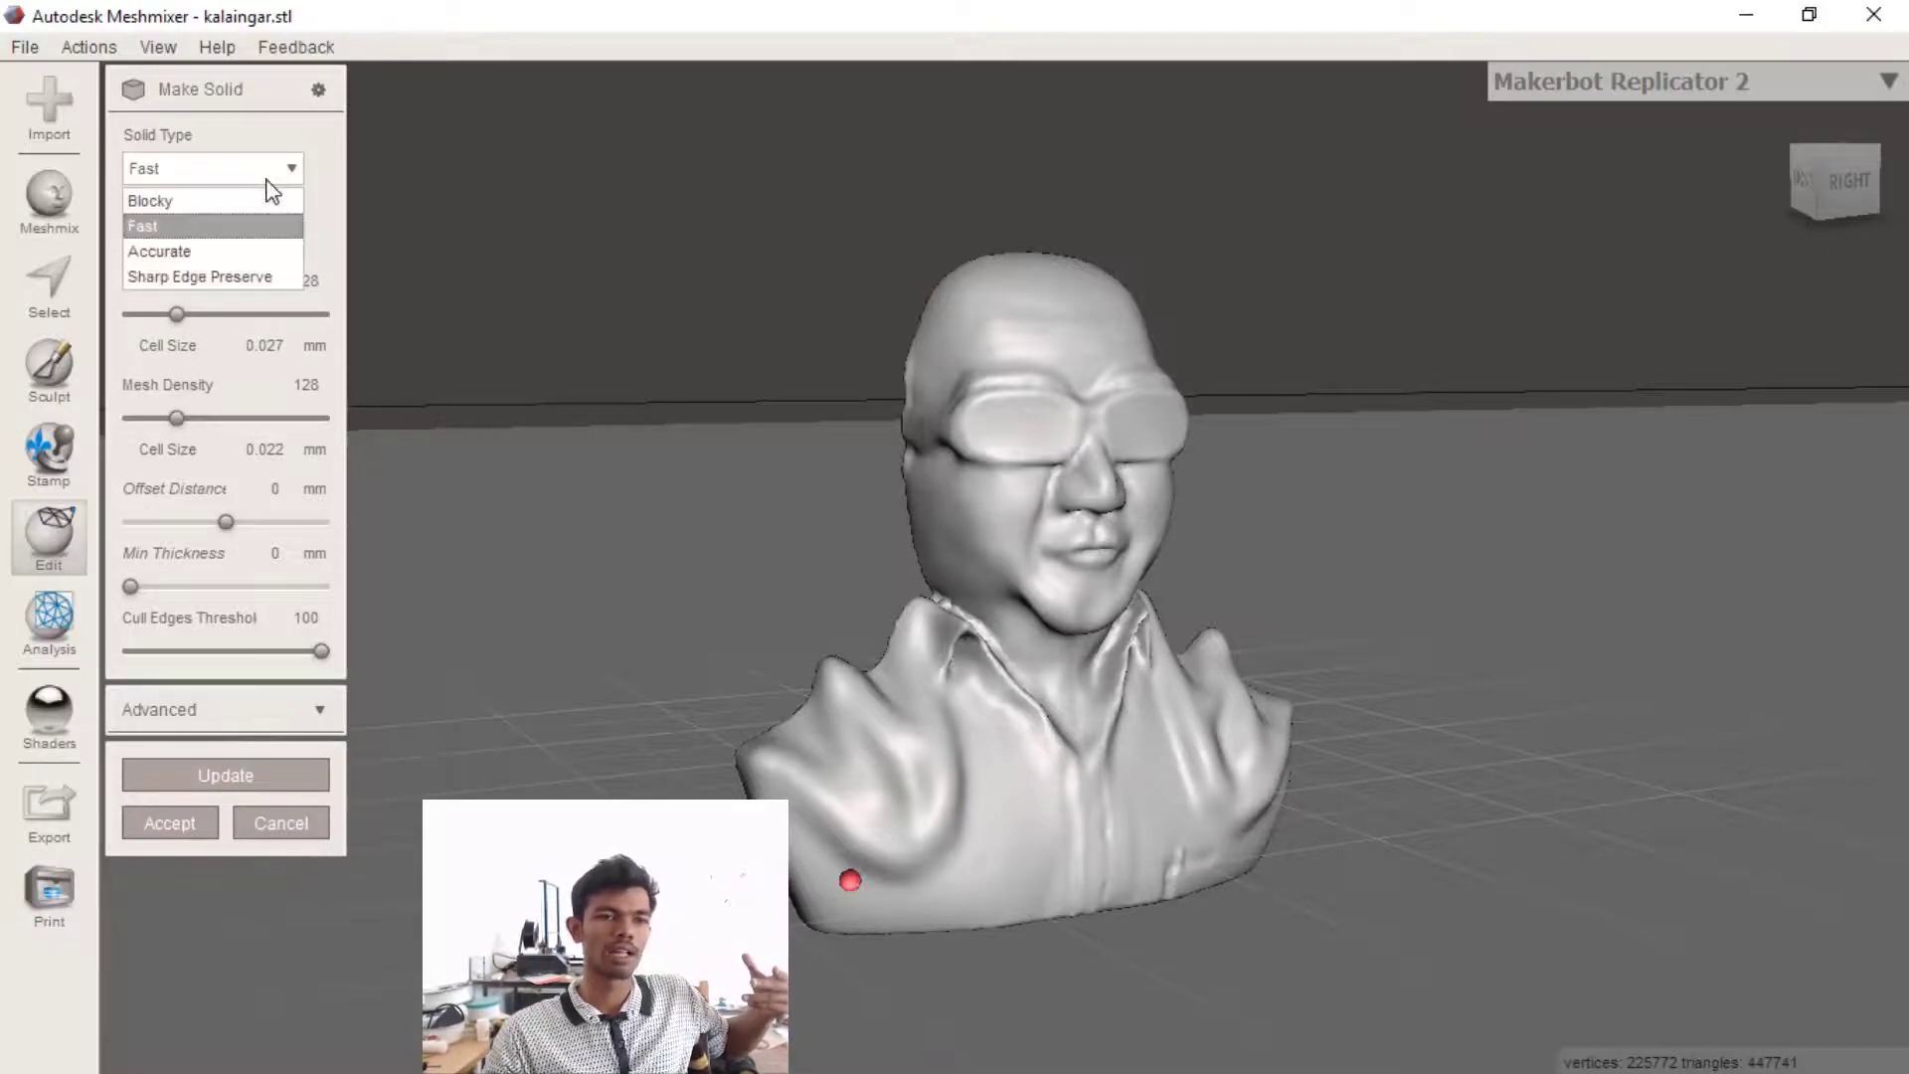
pyautogui.click(252, 255)
pyautogui.click(266, 169)
pyautogui.click(259, 272)
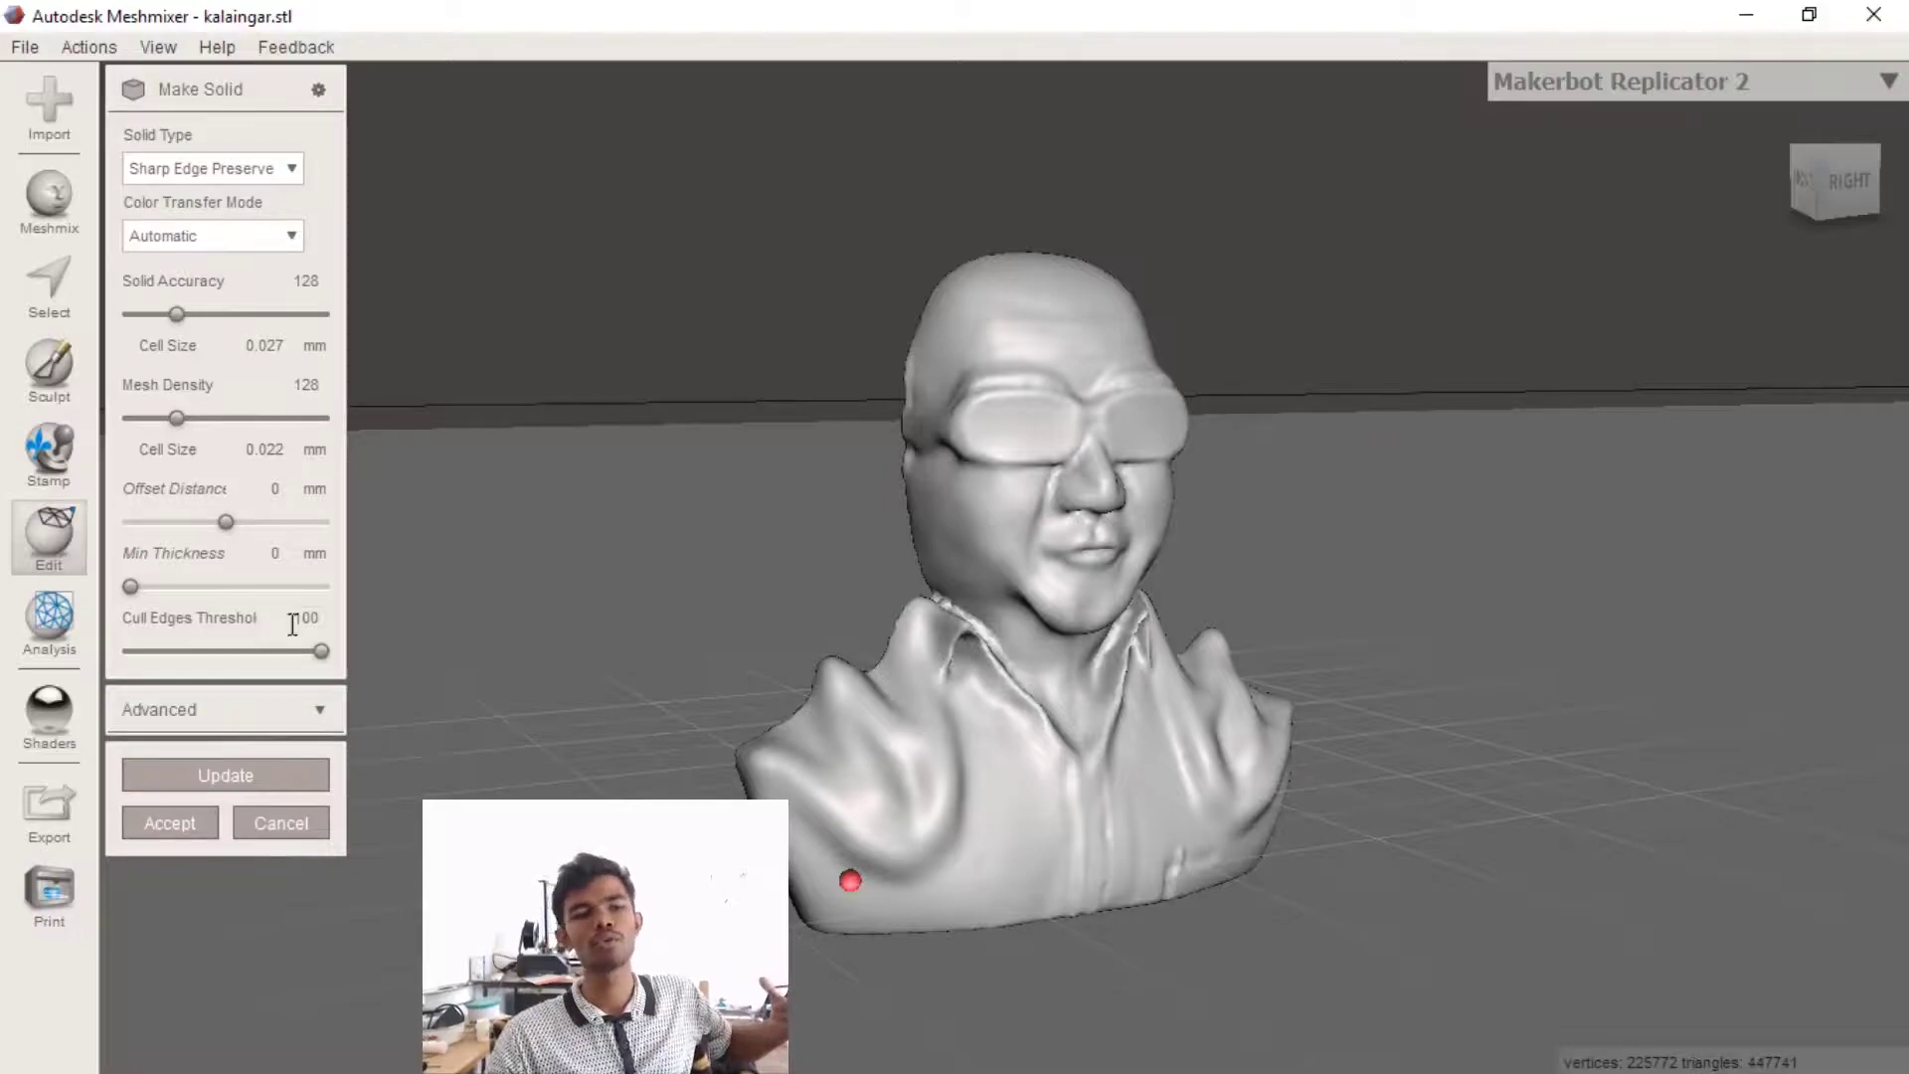
pyautogui.click(191, 774)
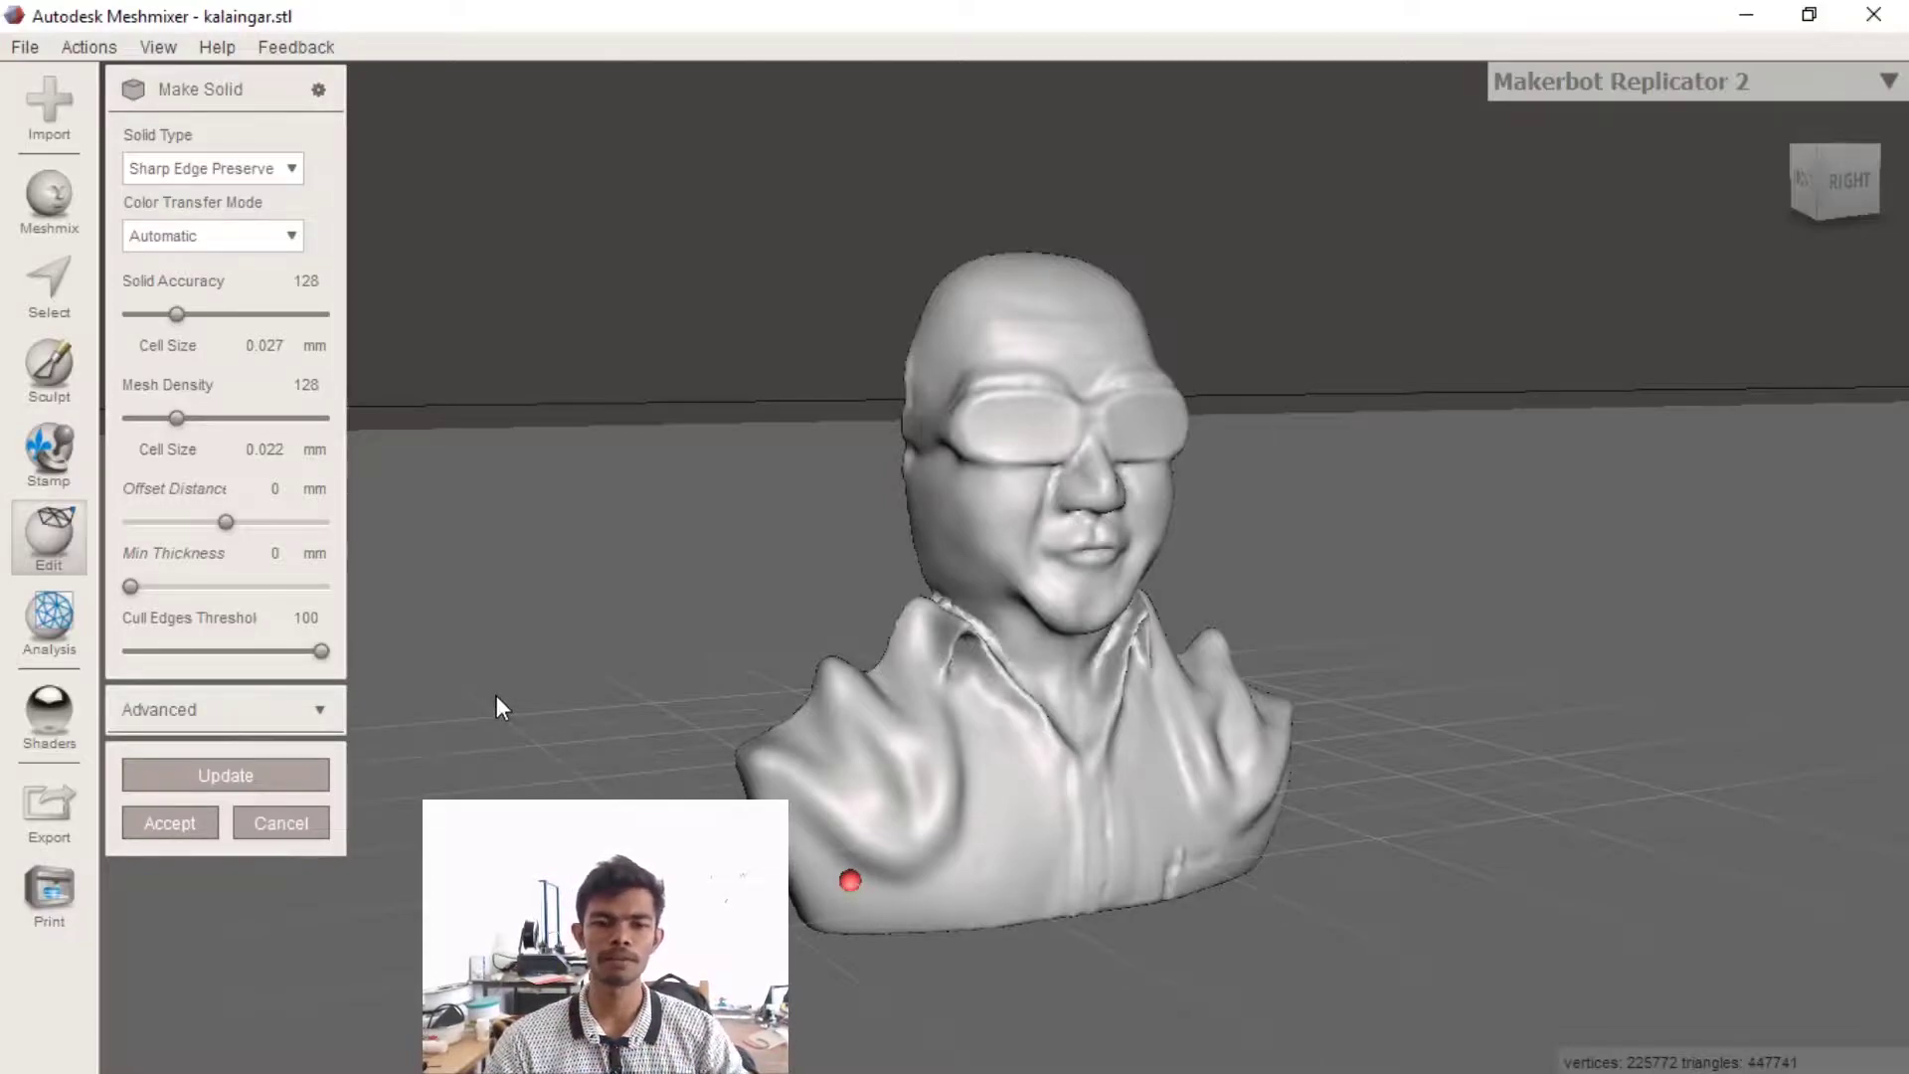
# Accept the solid bust and toggle visibility to compare it with the original mesh
pyautogui.click(169, 822)
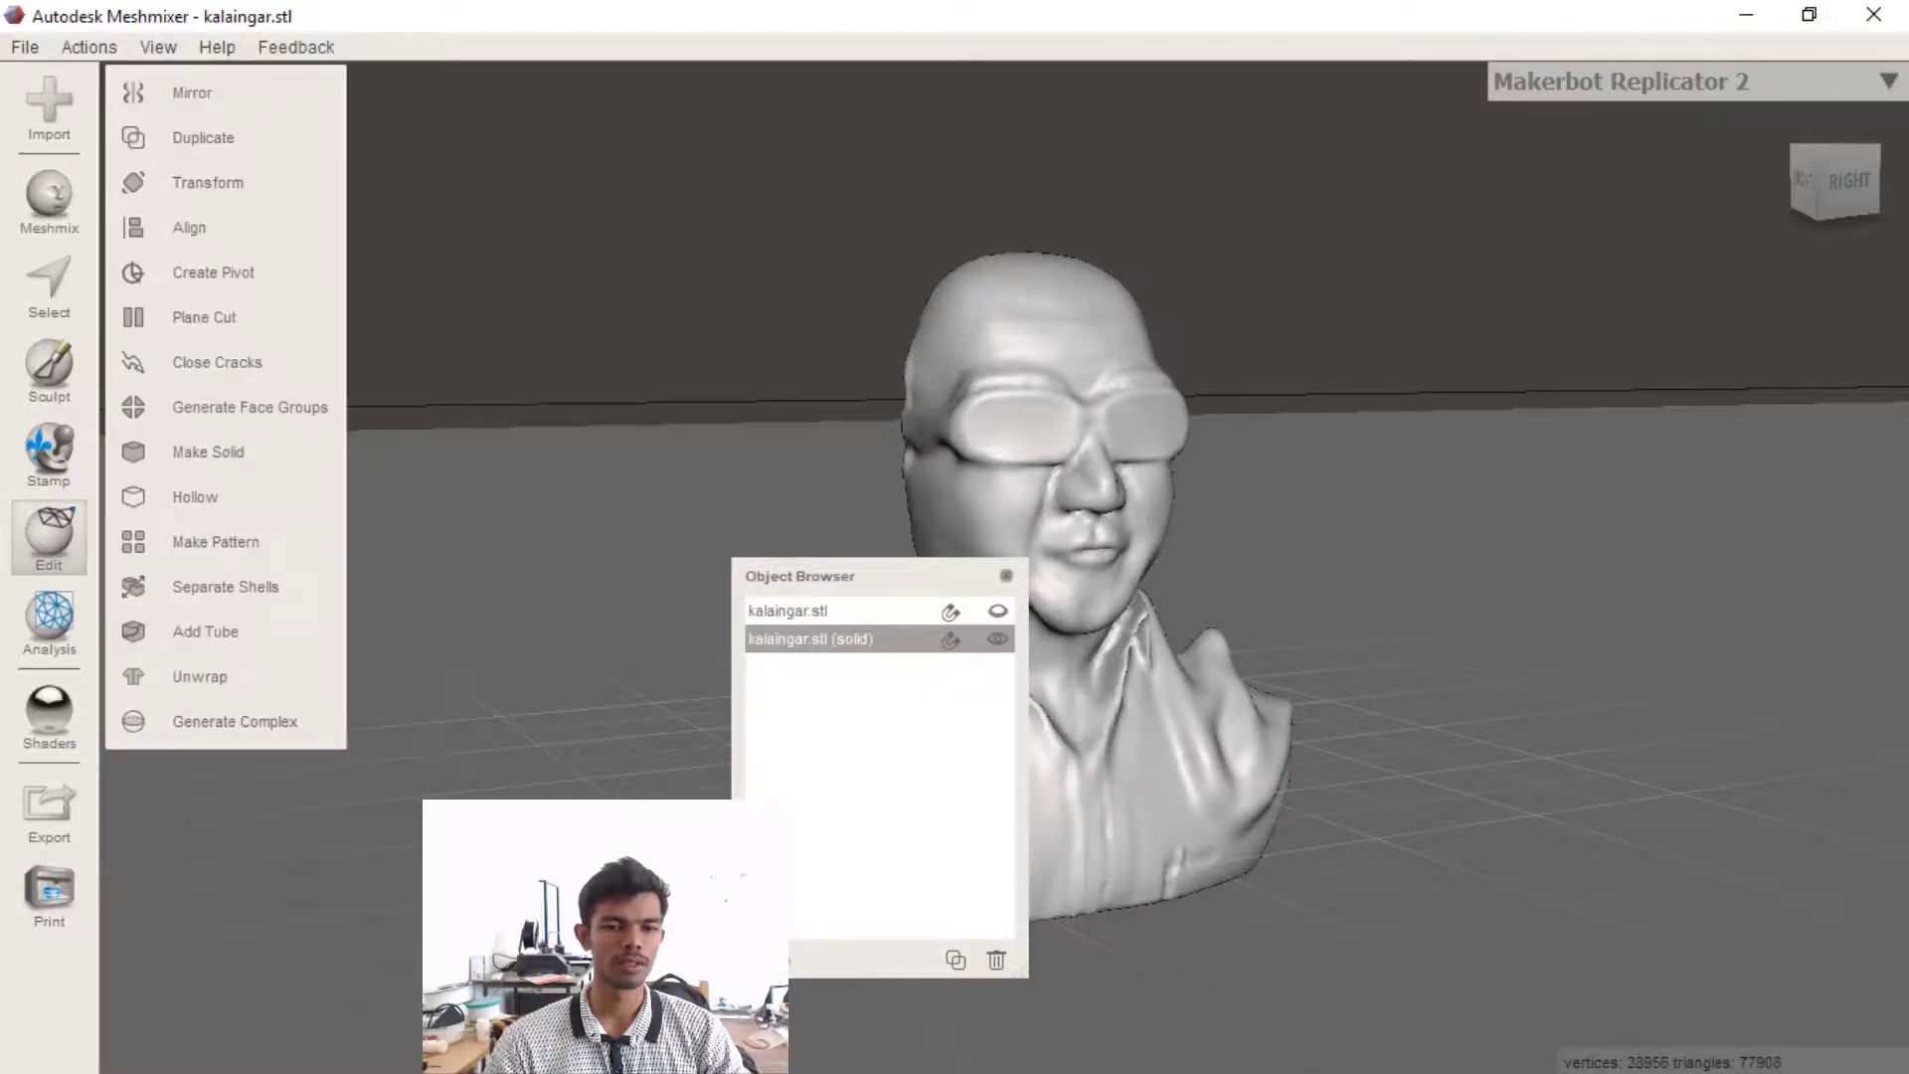
pyautogui.click(916, 613)
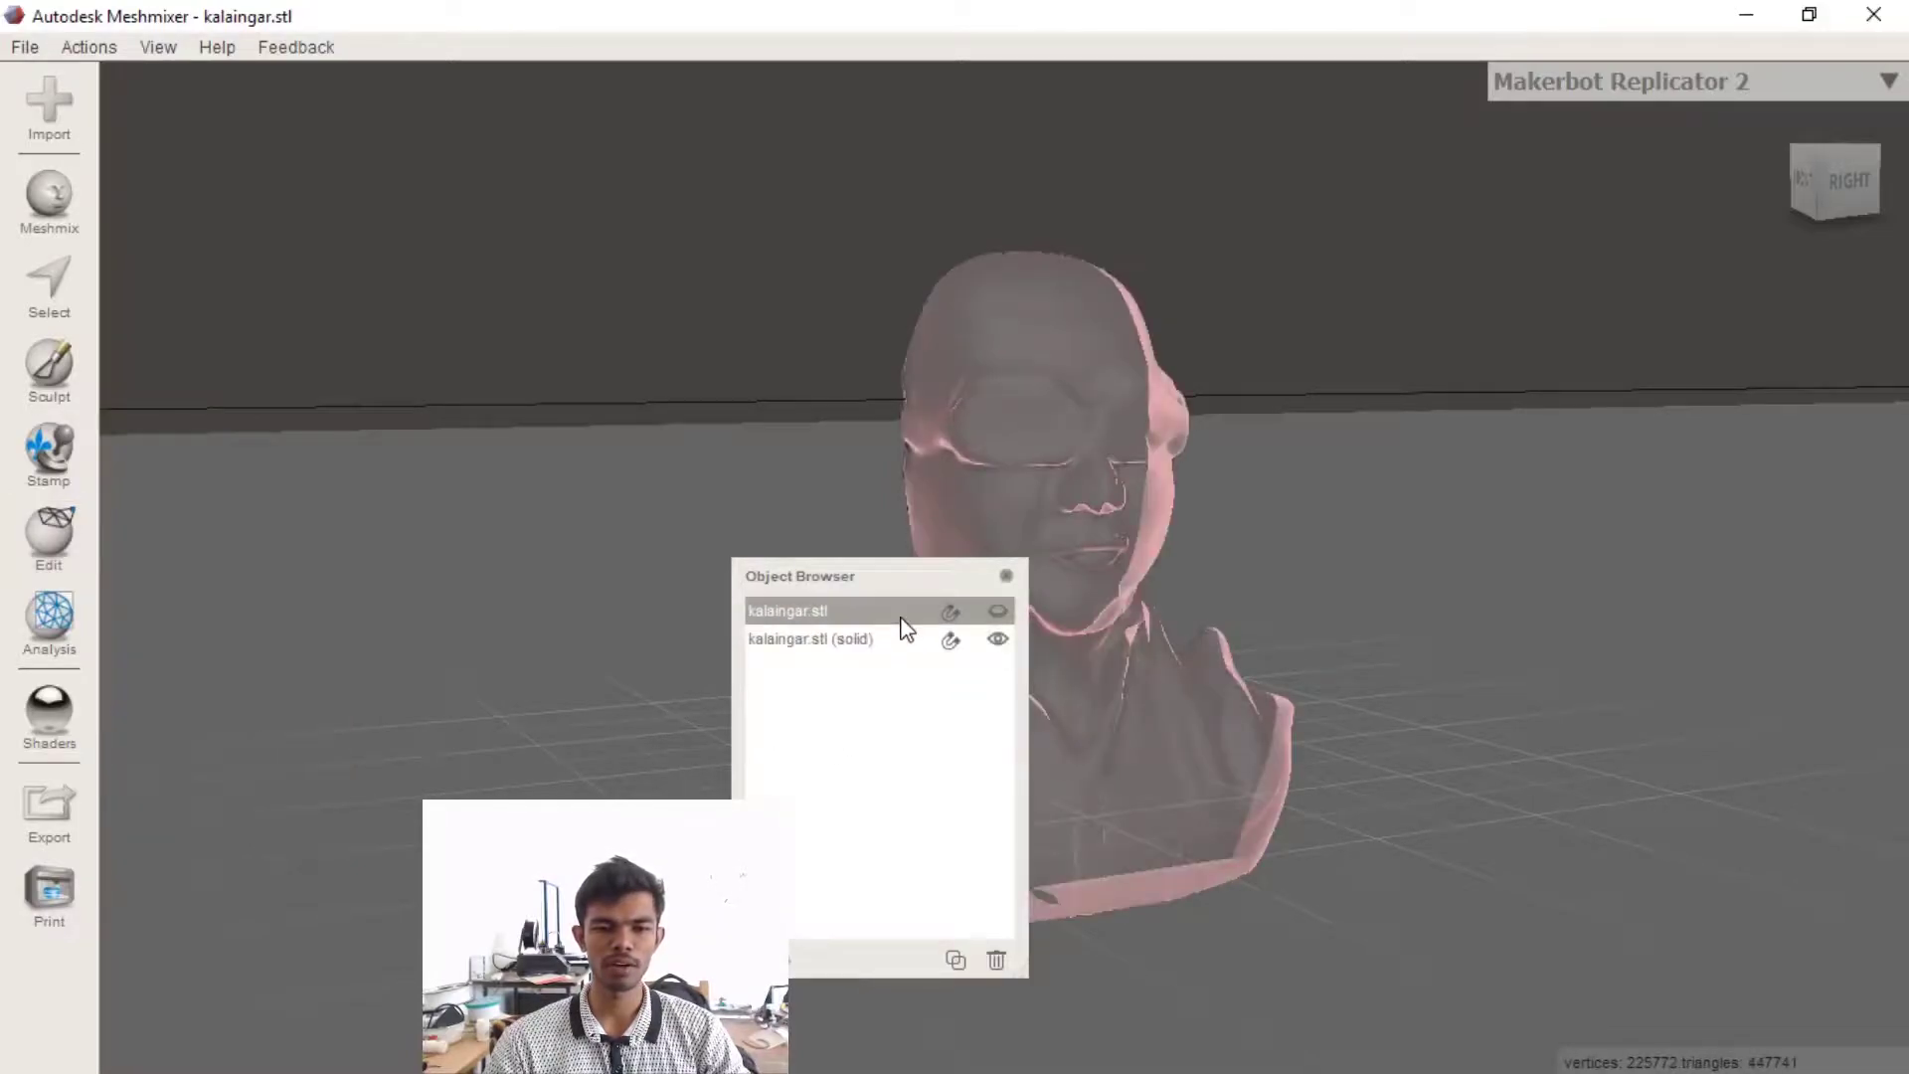
pyautogui.click(998, 639)
pyautogui.click(998, 611)
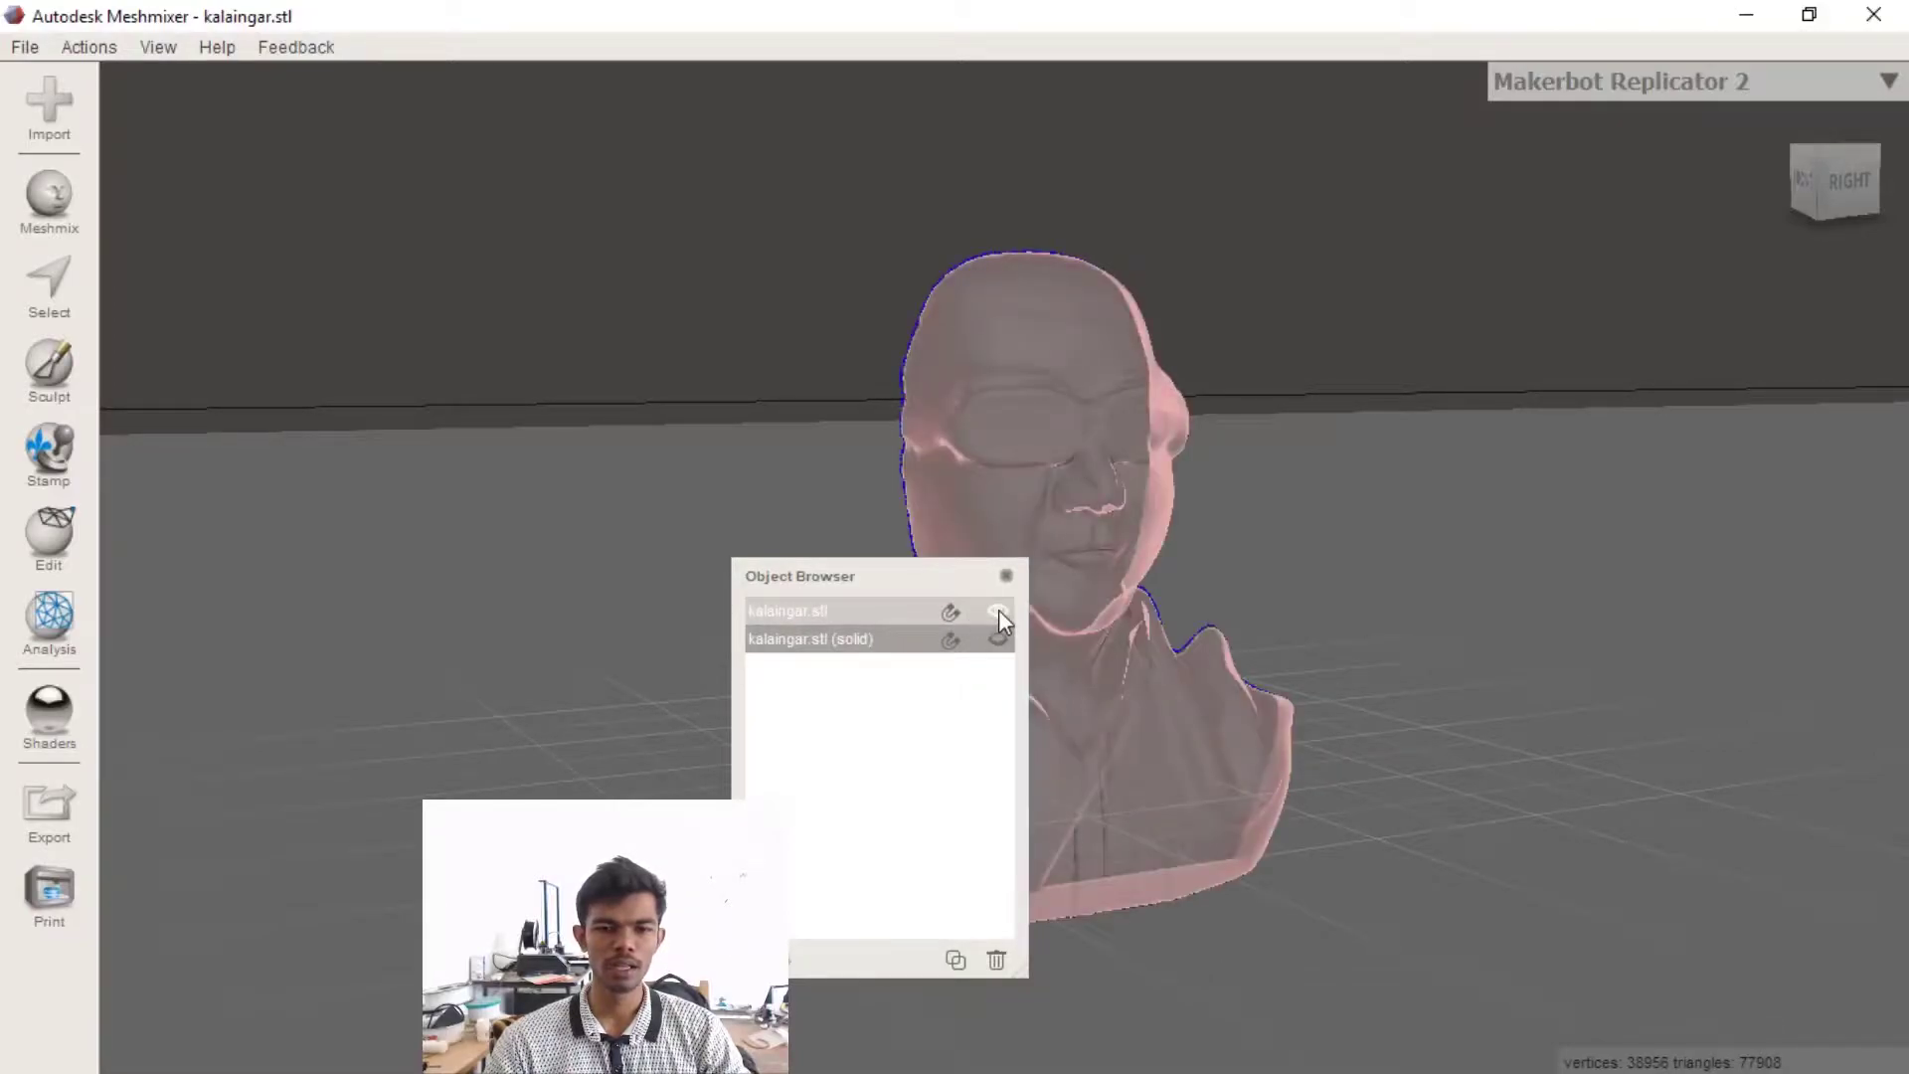
pyautogui.moveTo(1535, 793); pyautogui.dragTo(1362, 811, button='right')
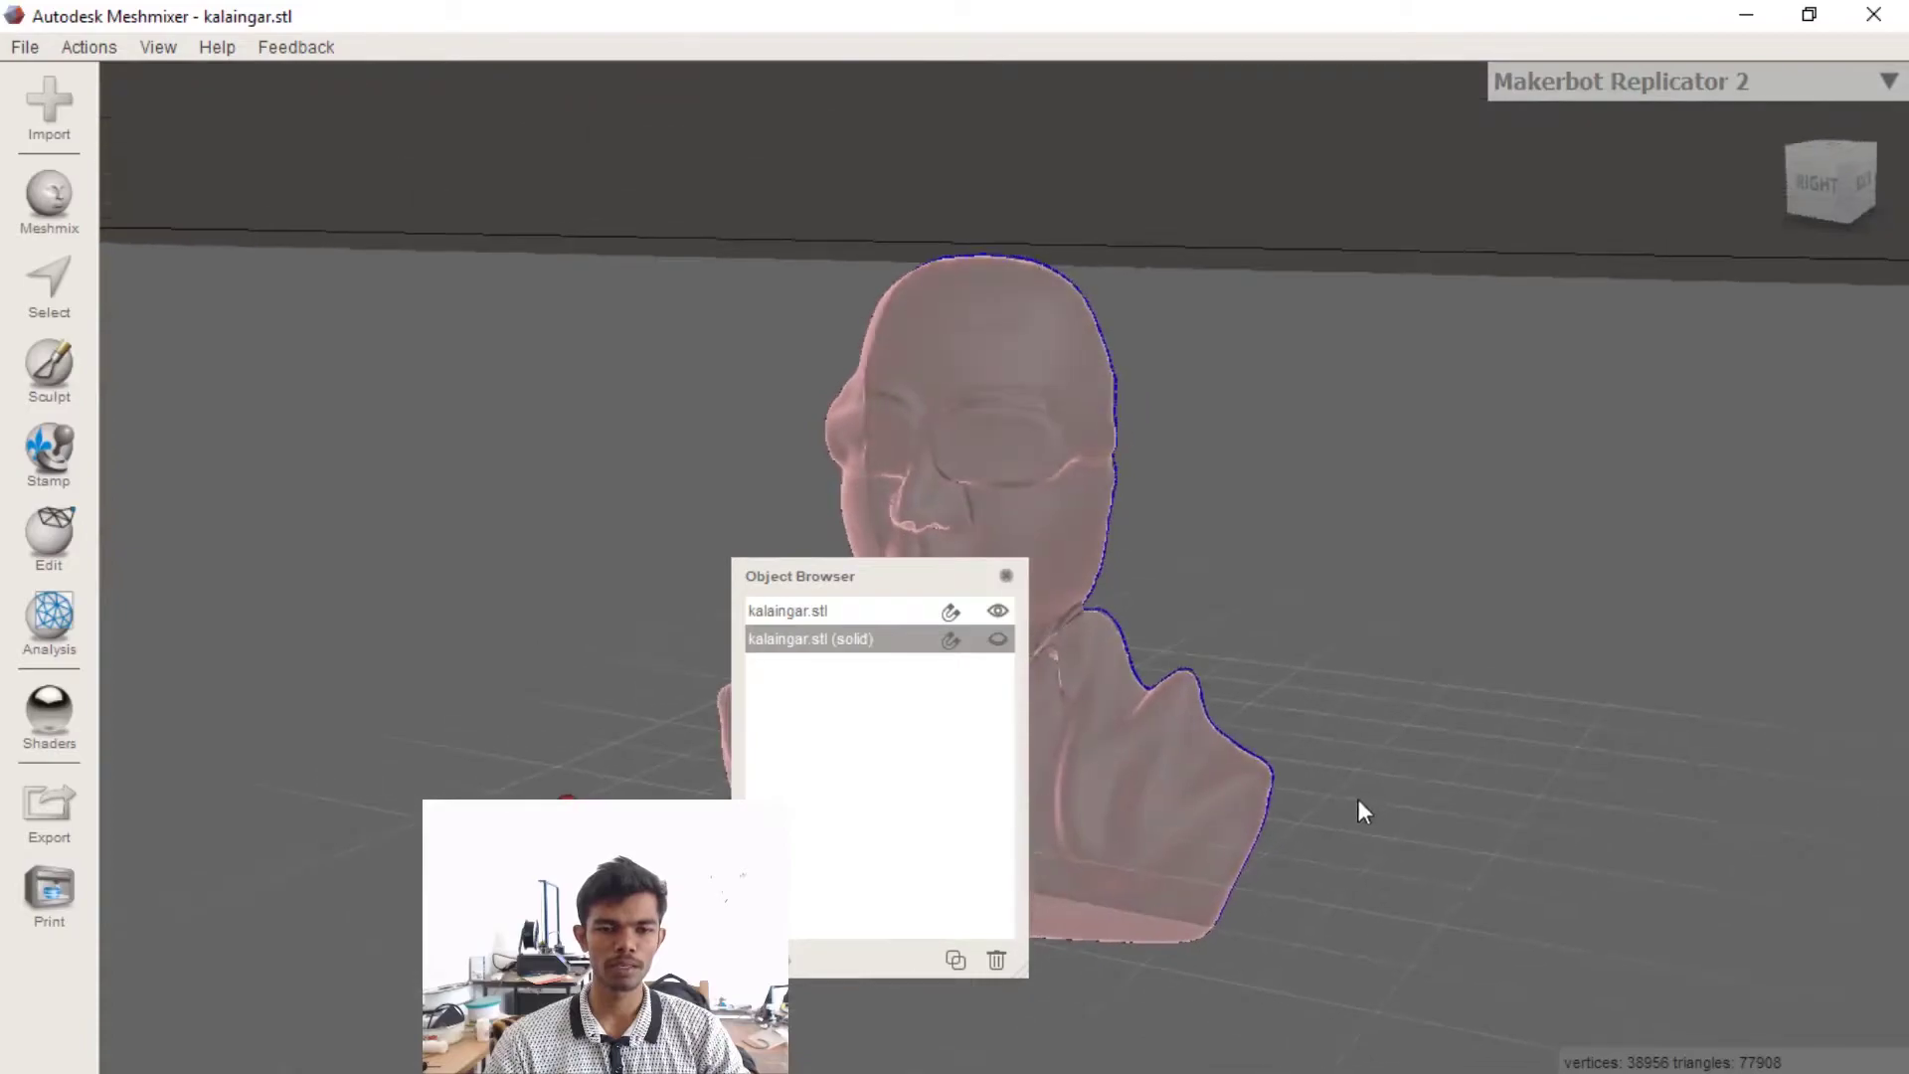
pyautogui.click(998, 611)
pyautogui.click(998, 639)
# Delete the original mesh in the Object Browser, keeping only the solid bust
pyautogui.click(879, 614)
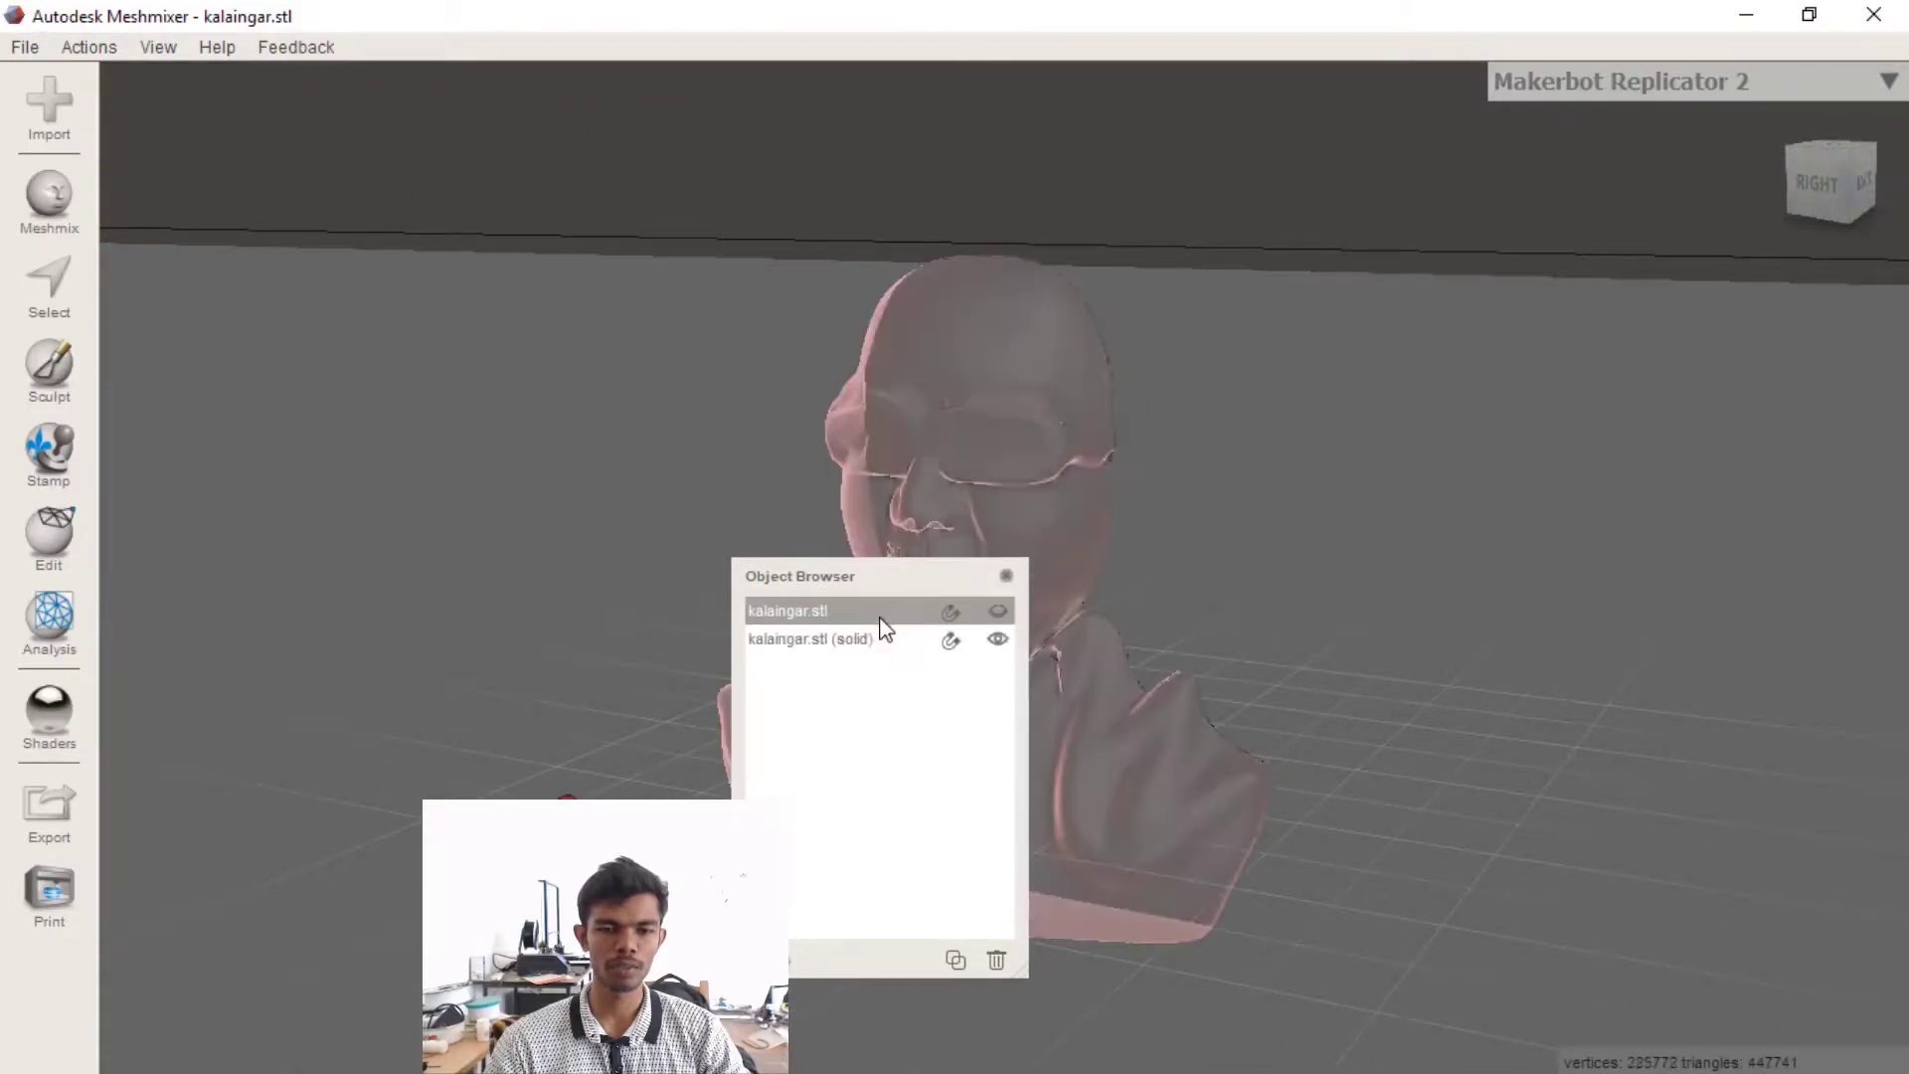
pyautogui.click(994, 959)
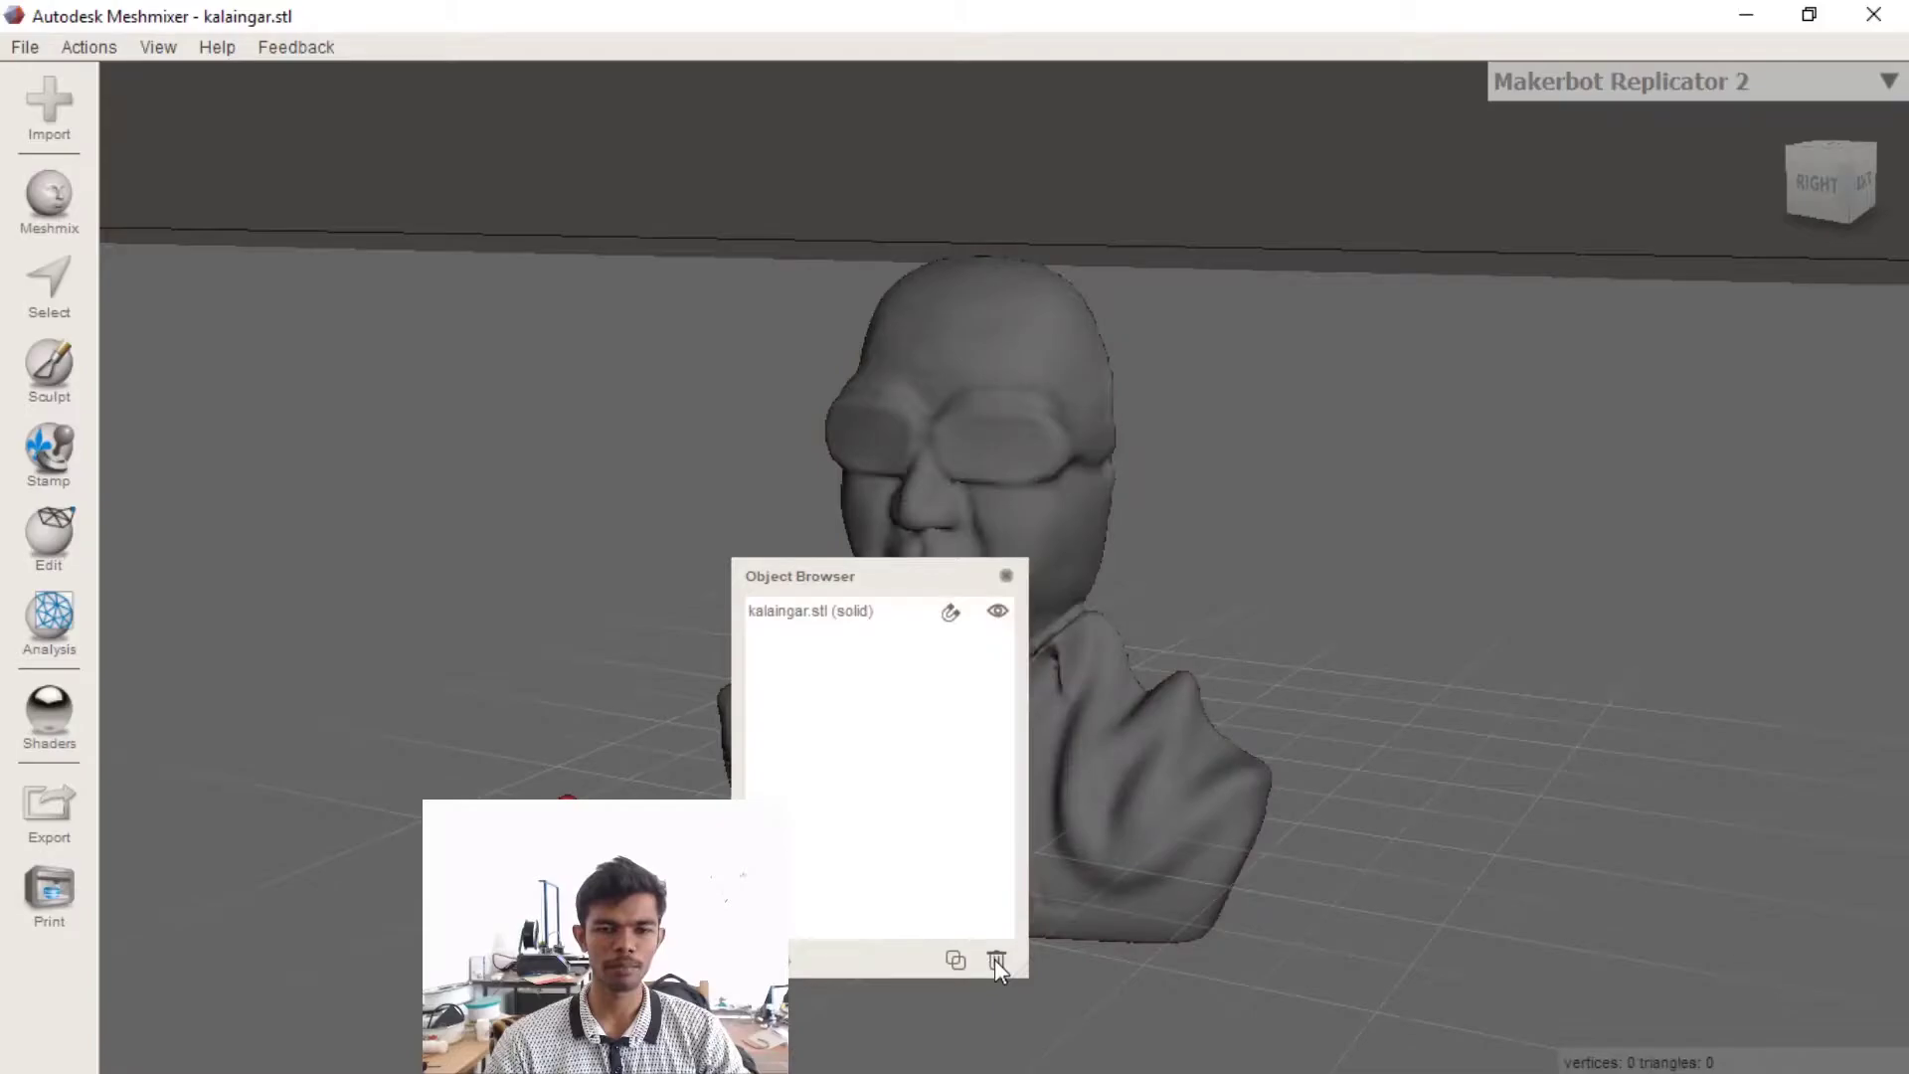
pyautogui.click(970, 611)
pyautogui.moveTo(1039, 622); pyautogui.dragTo(1406, 646, button='right')
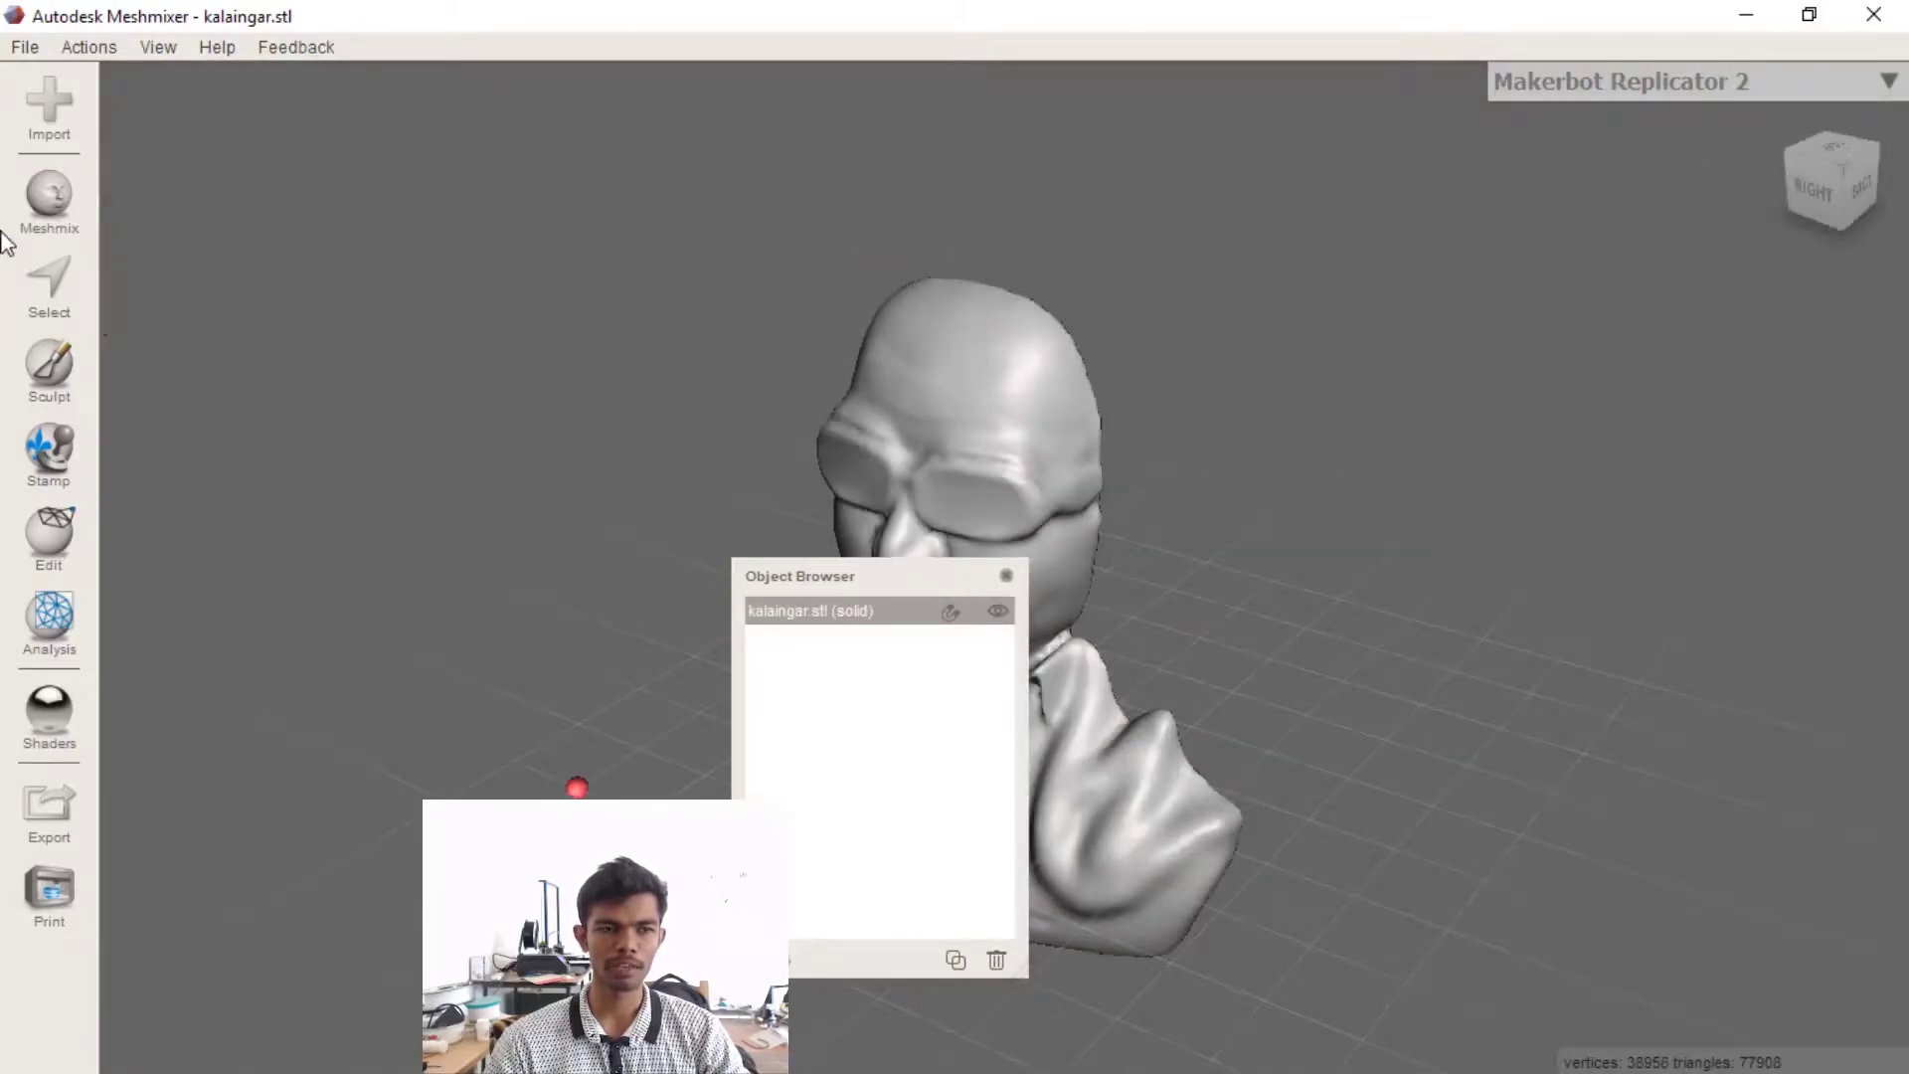
# Export the solid bust to the Desktop as OBJ 'hfghjfhg' and minimize Meshmixer
pyautogui.click(49, 808)
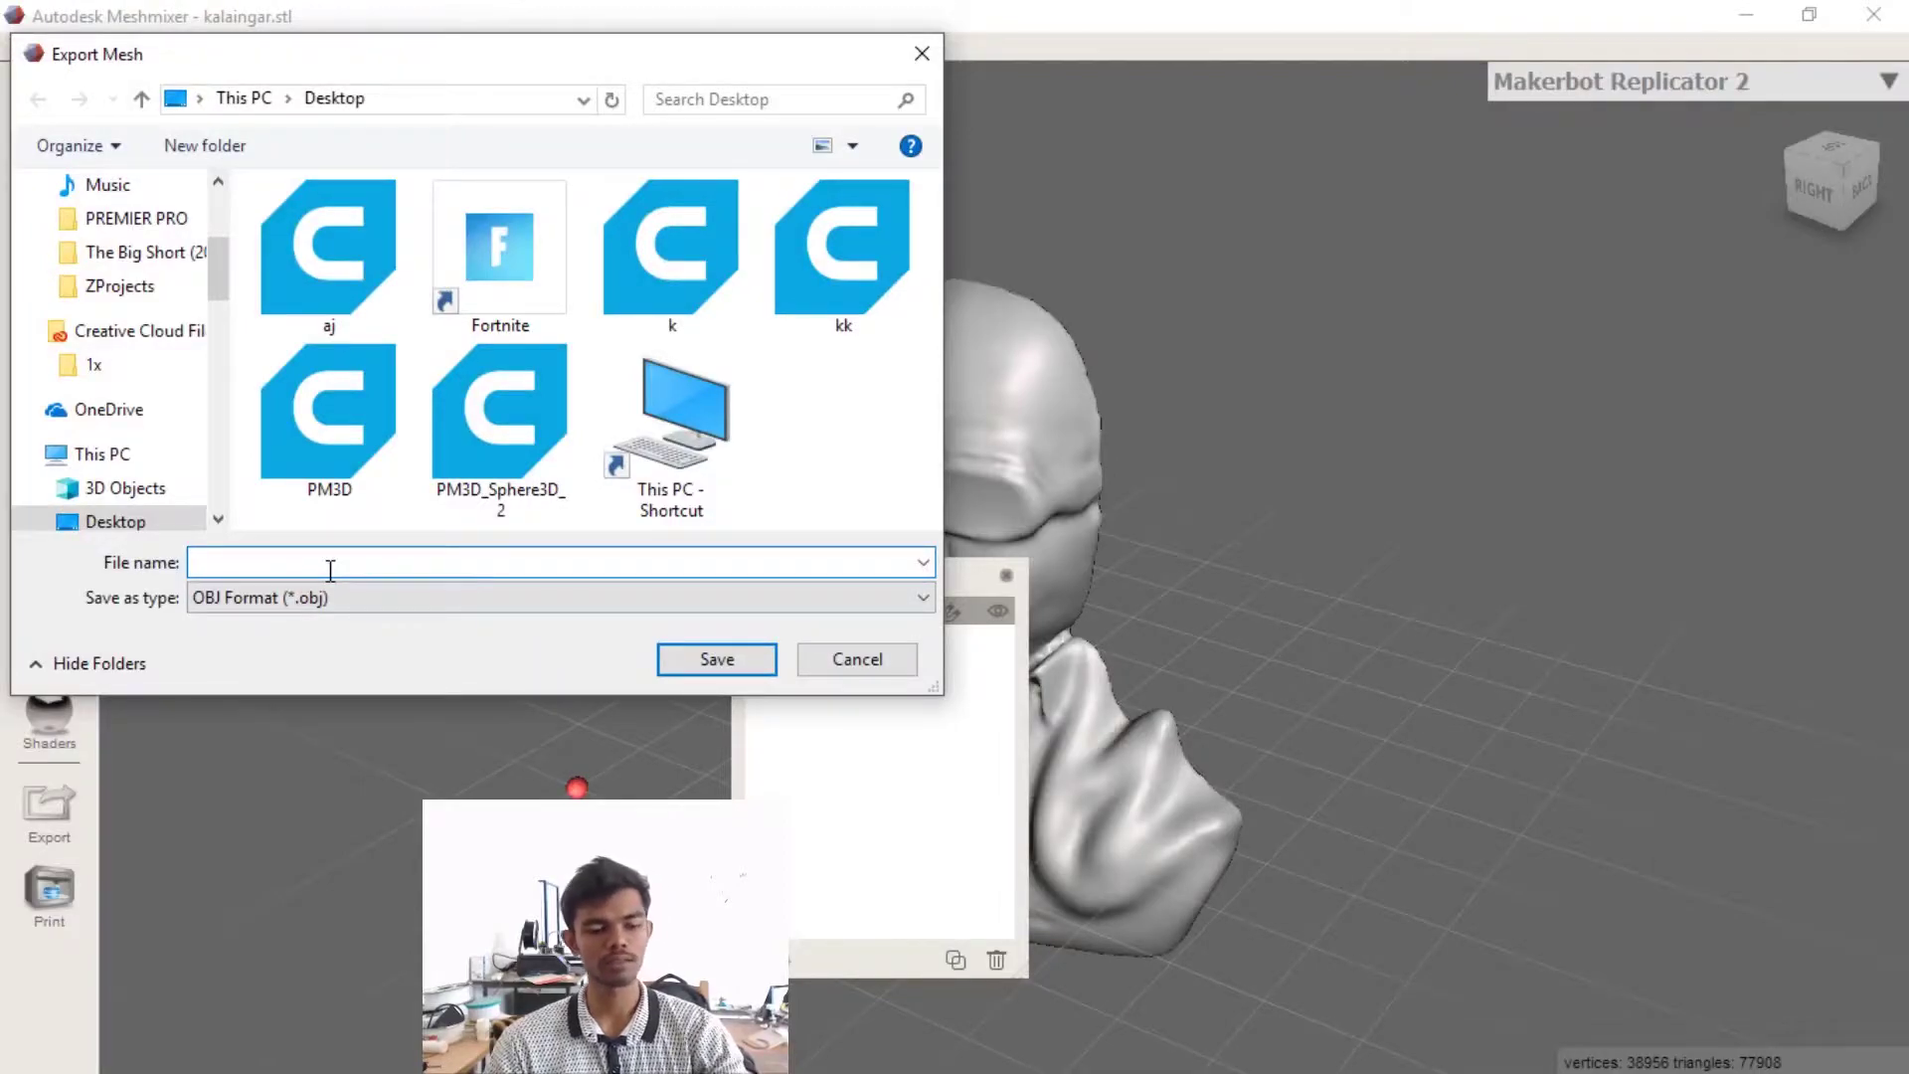
pyautogui.write('hfghjfhg')
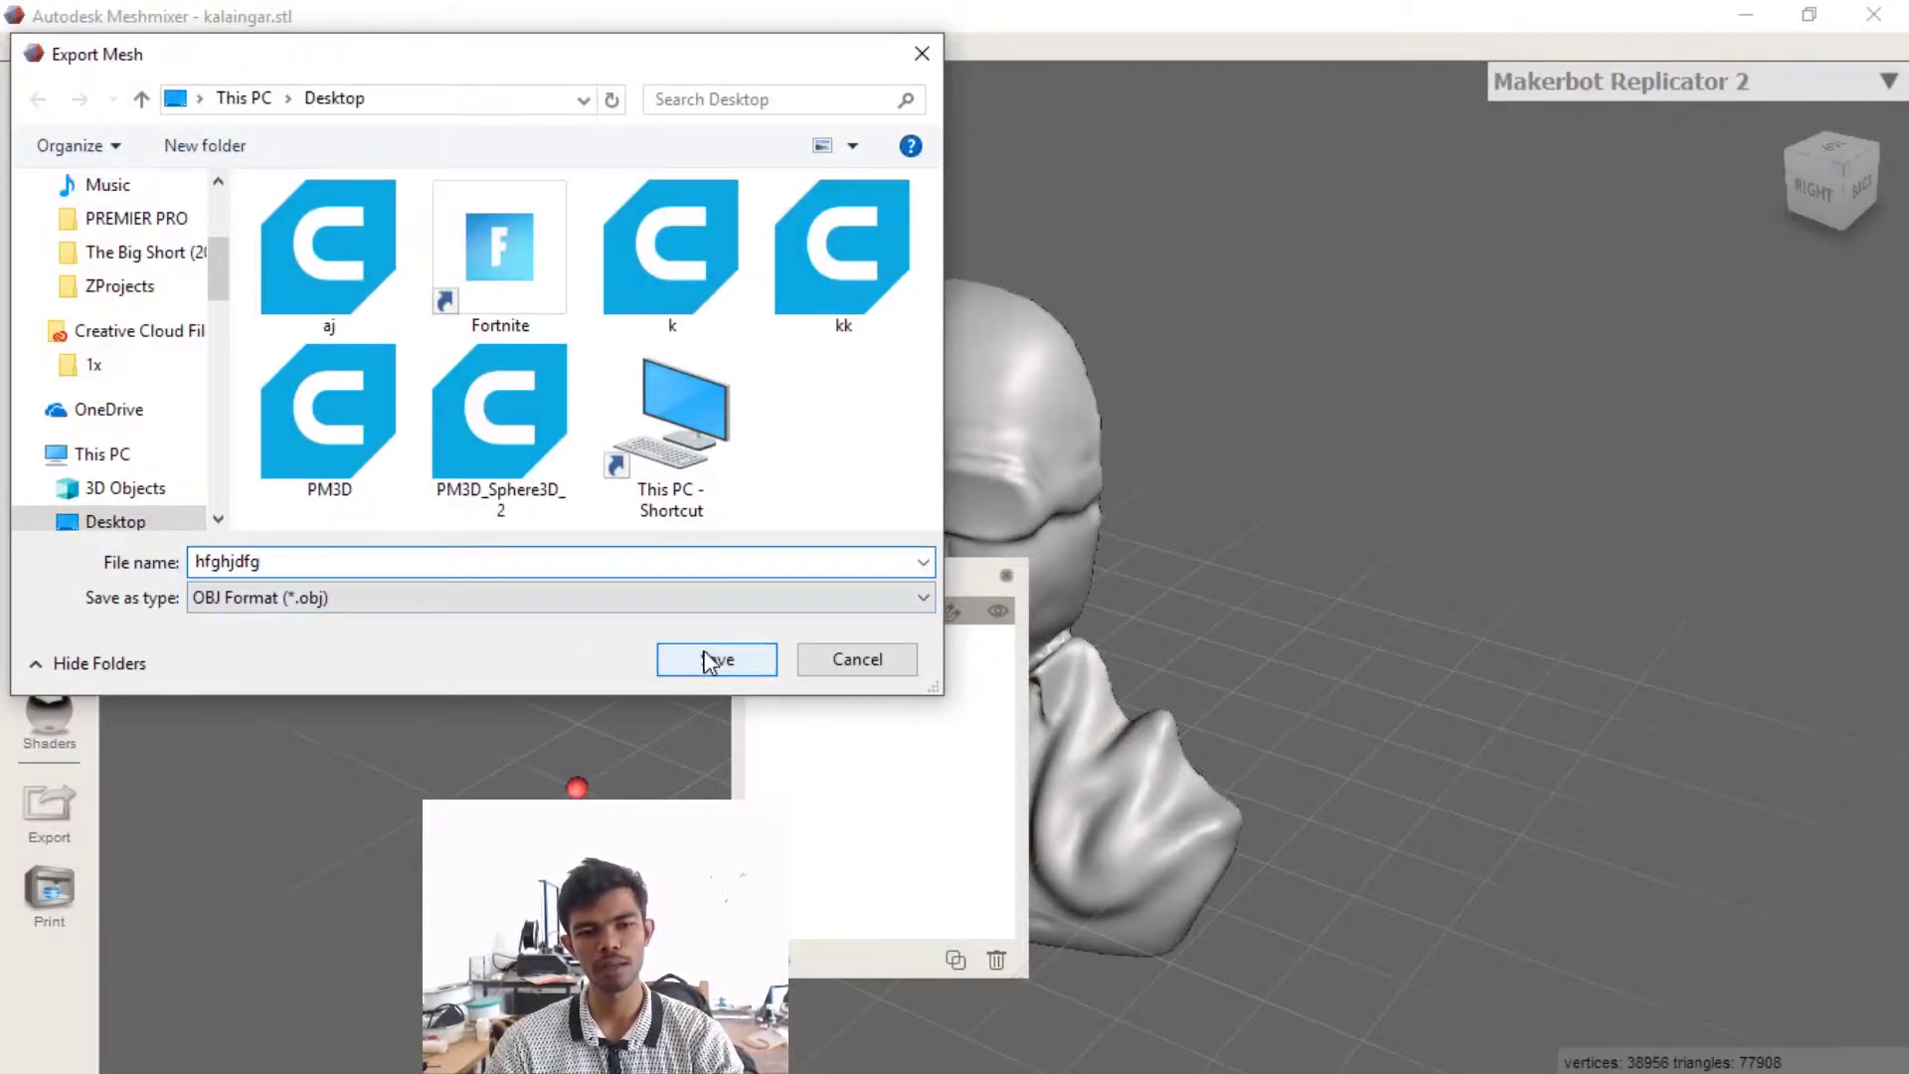
pyautogui.click(708, 659)
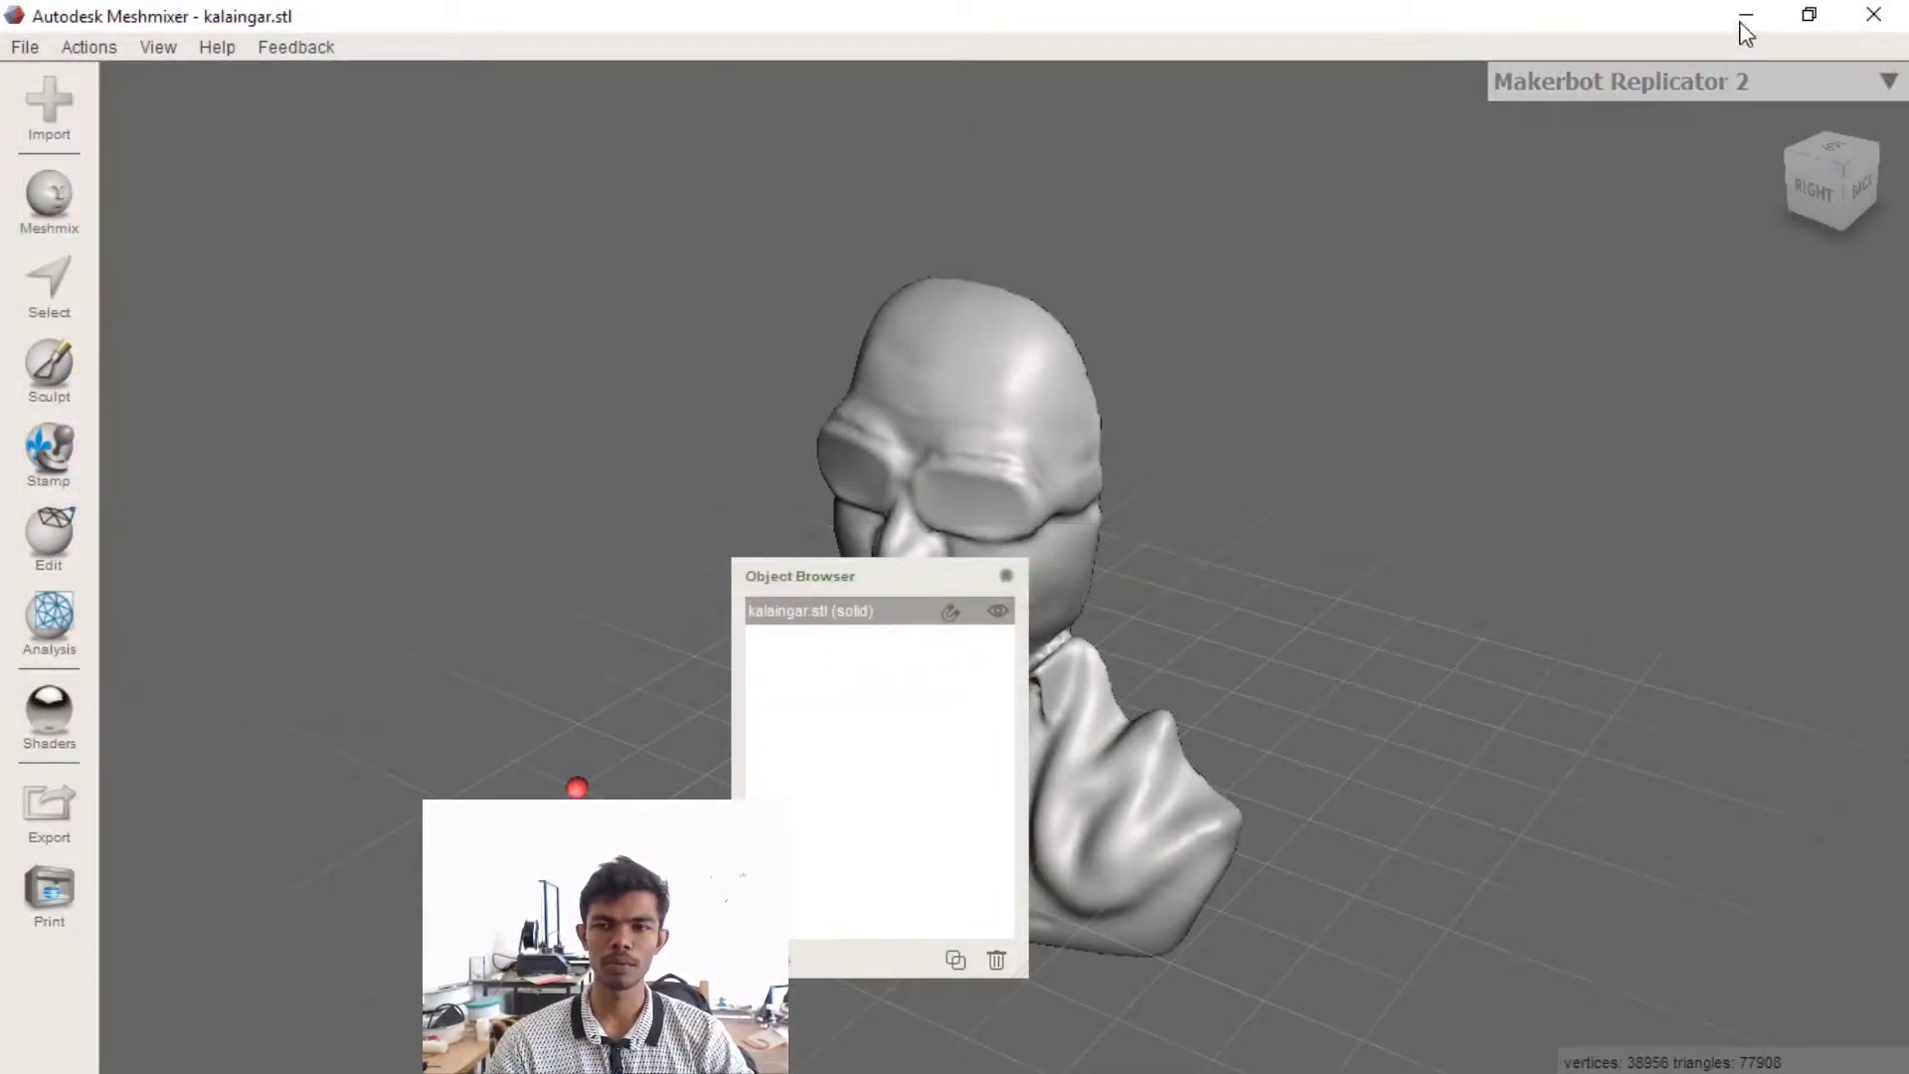
pyautogui.click(1742, 21)
pyautogui.click(970, 581)
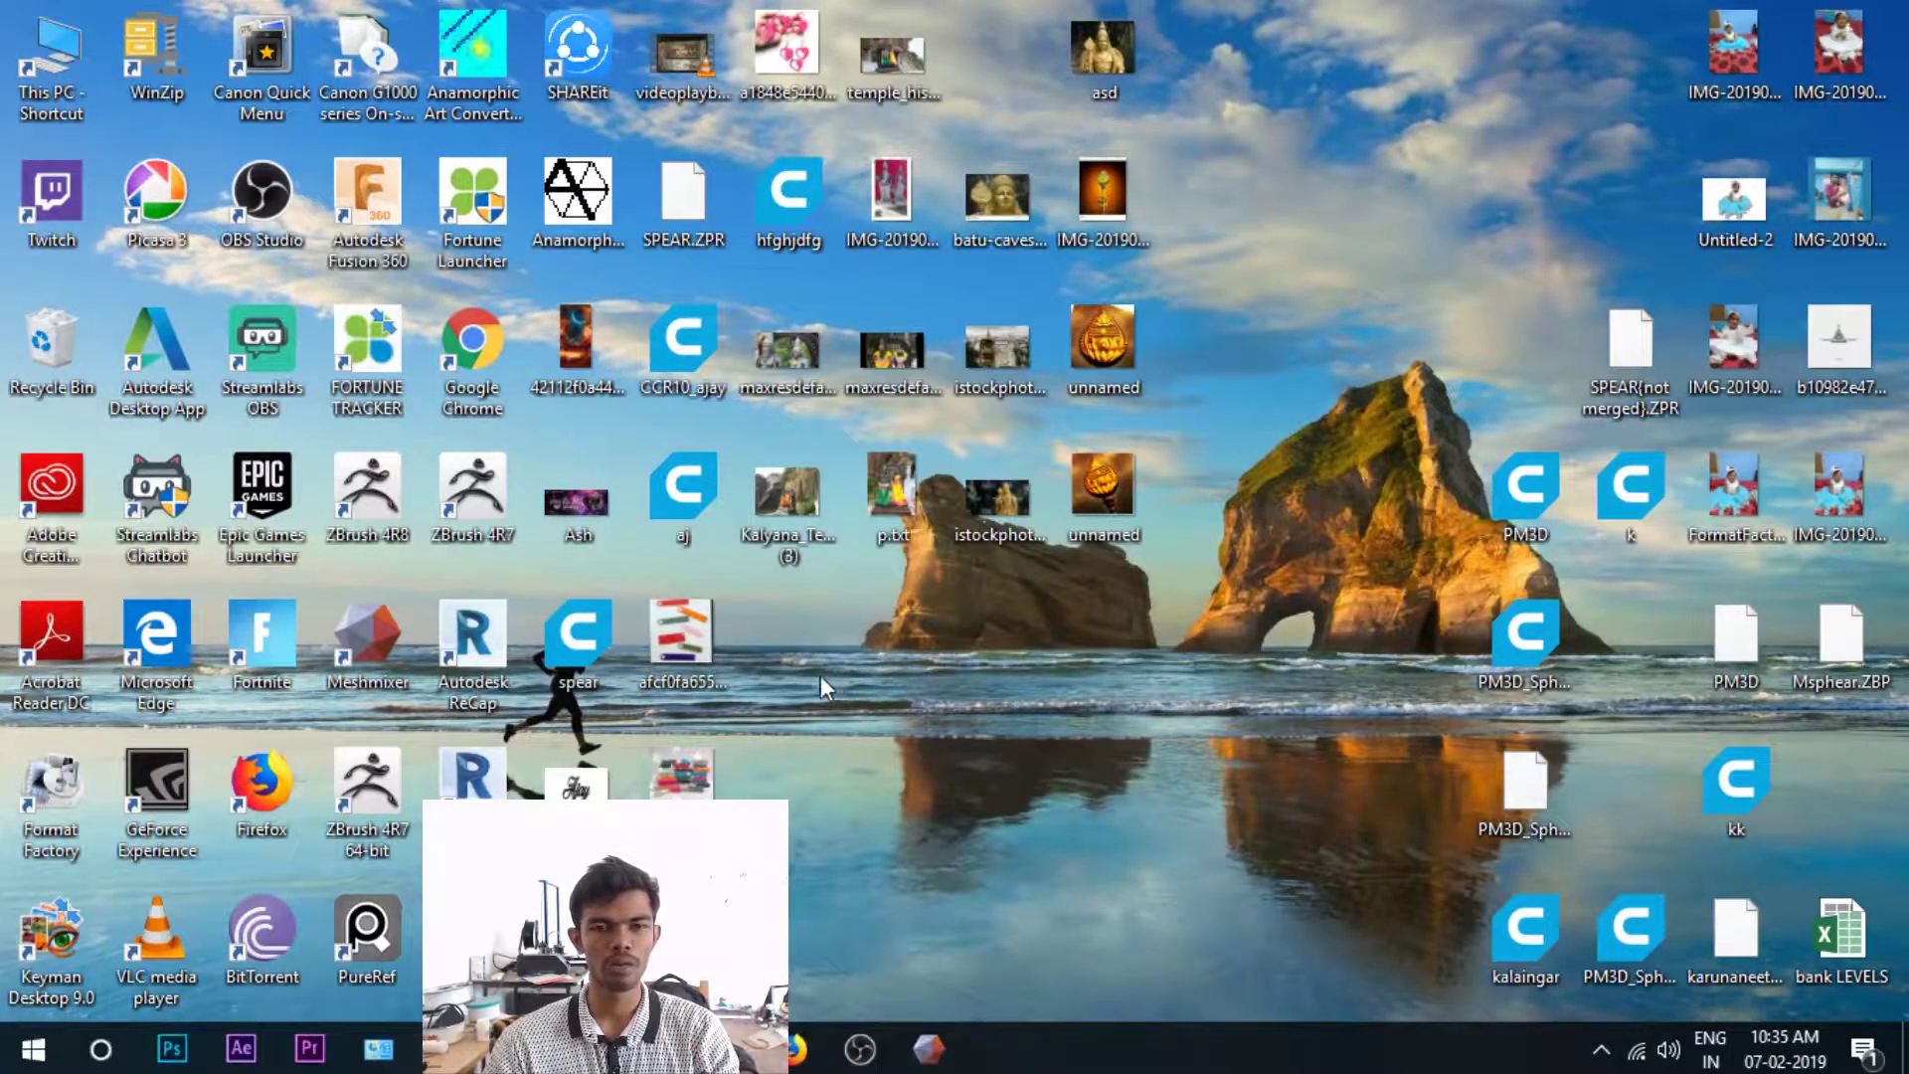
# Open the exported bust OBJ in Cura and scale it uniformly to 5045%
pyautogui.moveTo(787, 199); pyautogui.dragTo(831, 701)
pyautogui.doubleClick(783, 660)
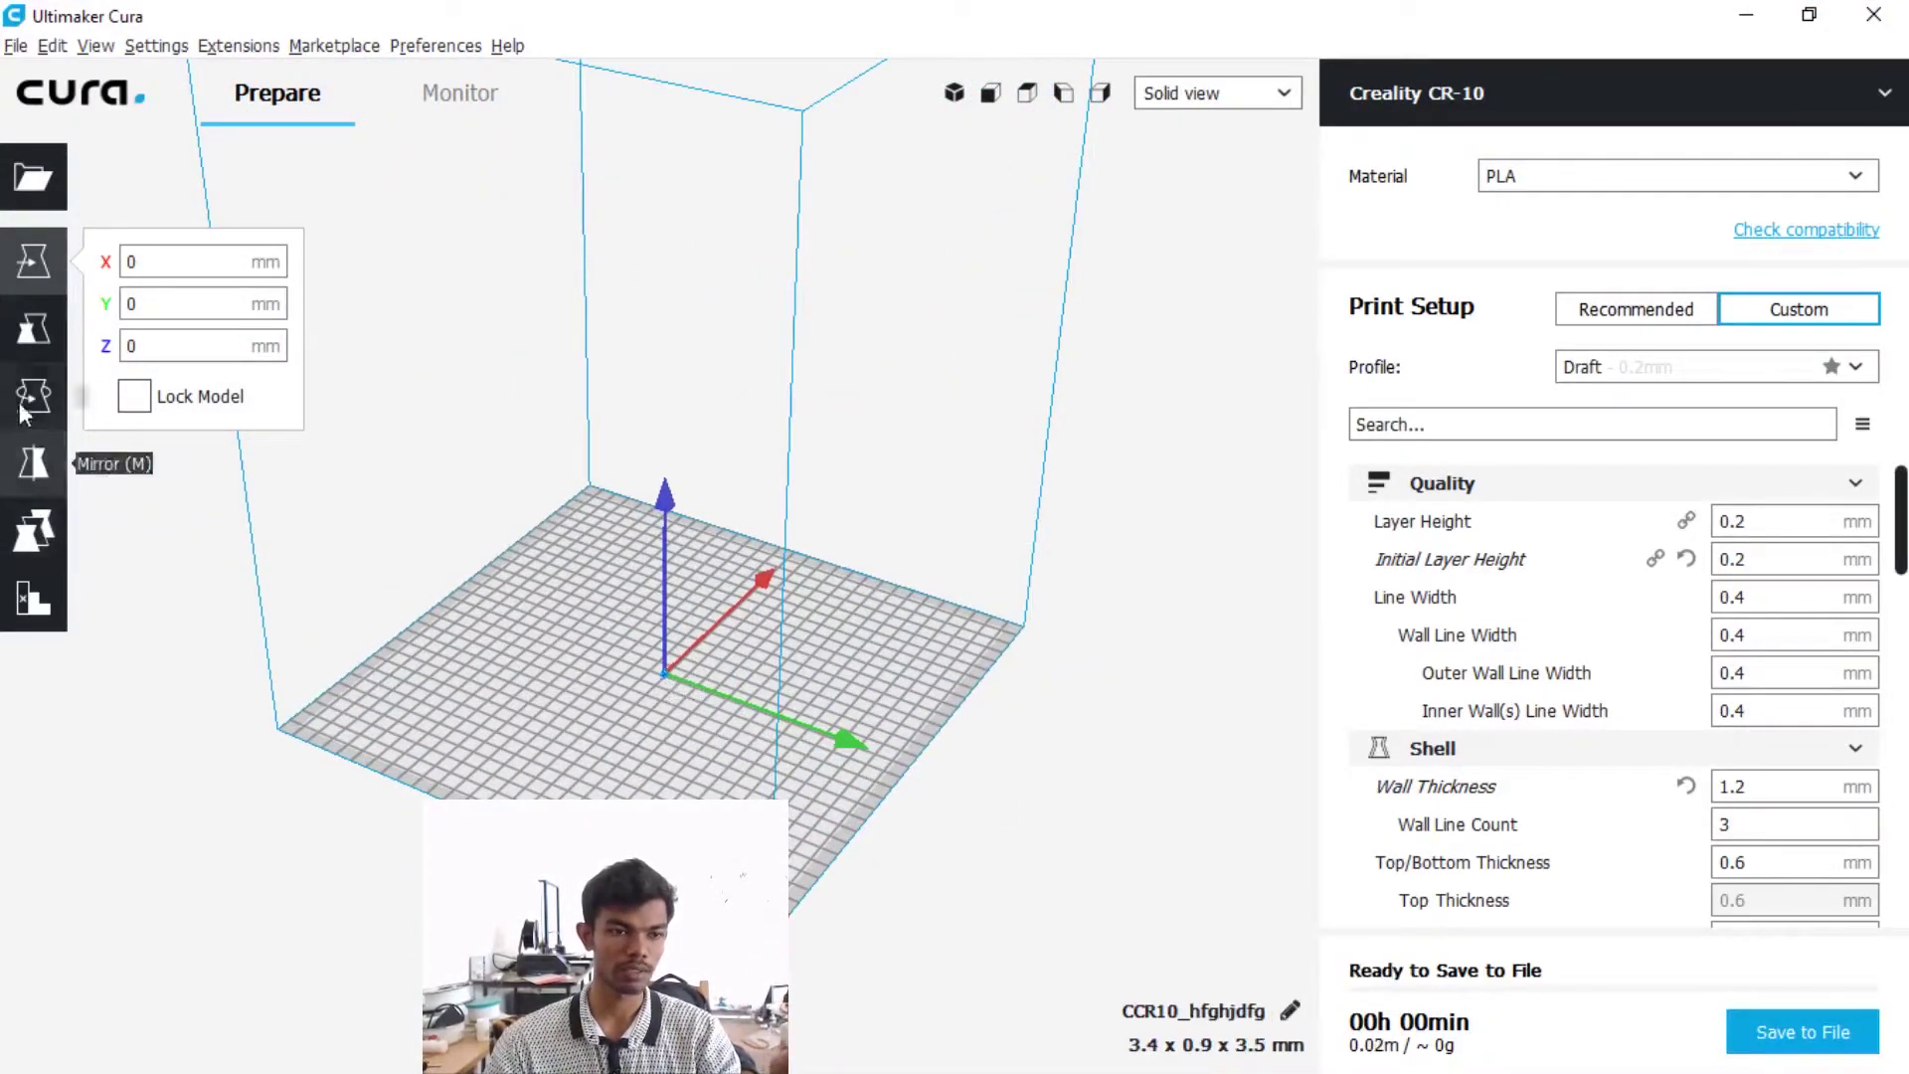
pyautogui.click(34, 328)
pyautogui.moveTo(641, 514); pyautogui.dragTo(661, 20)
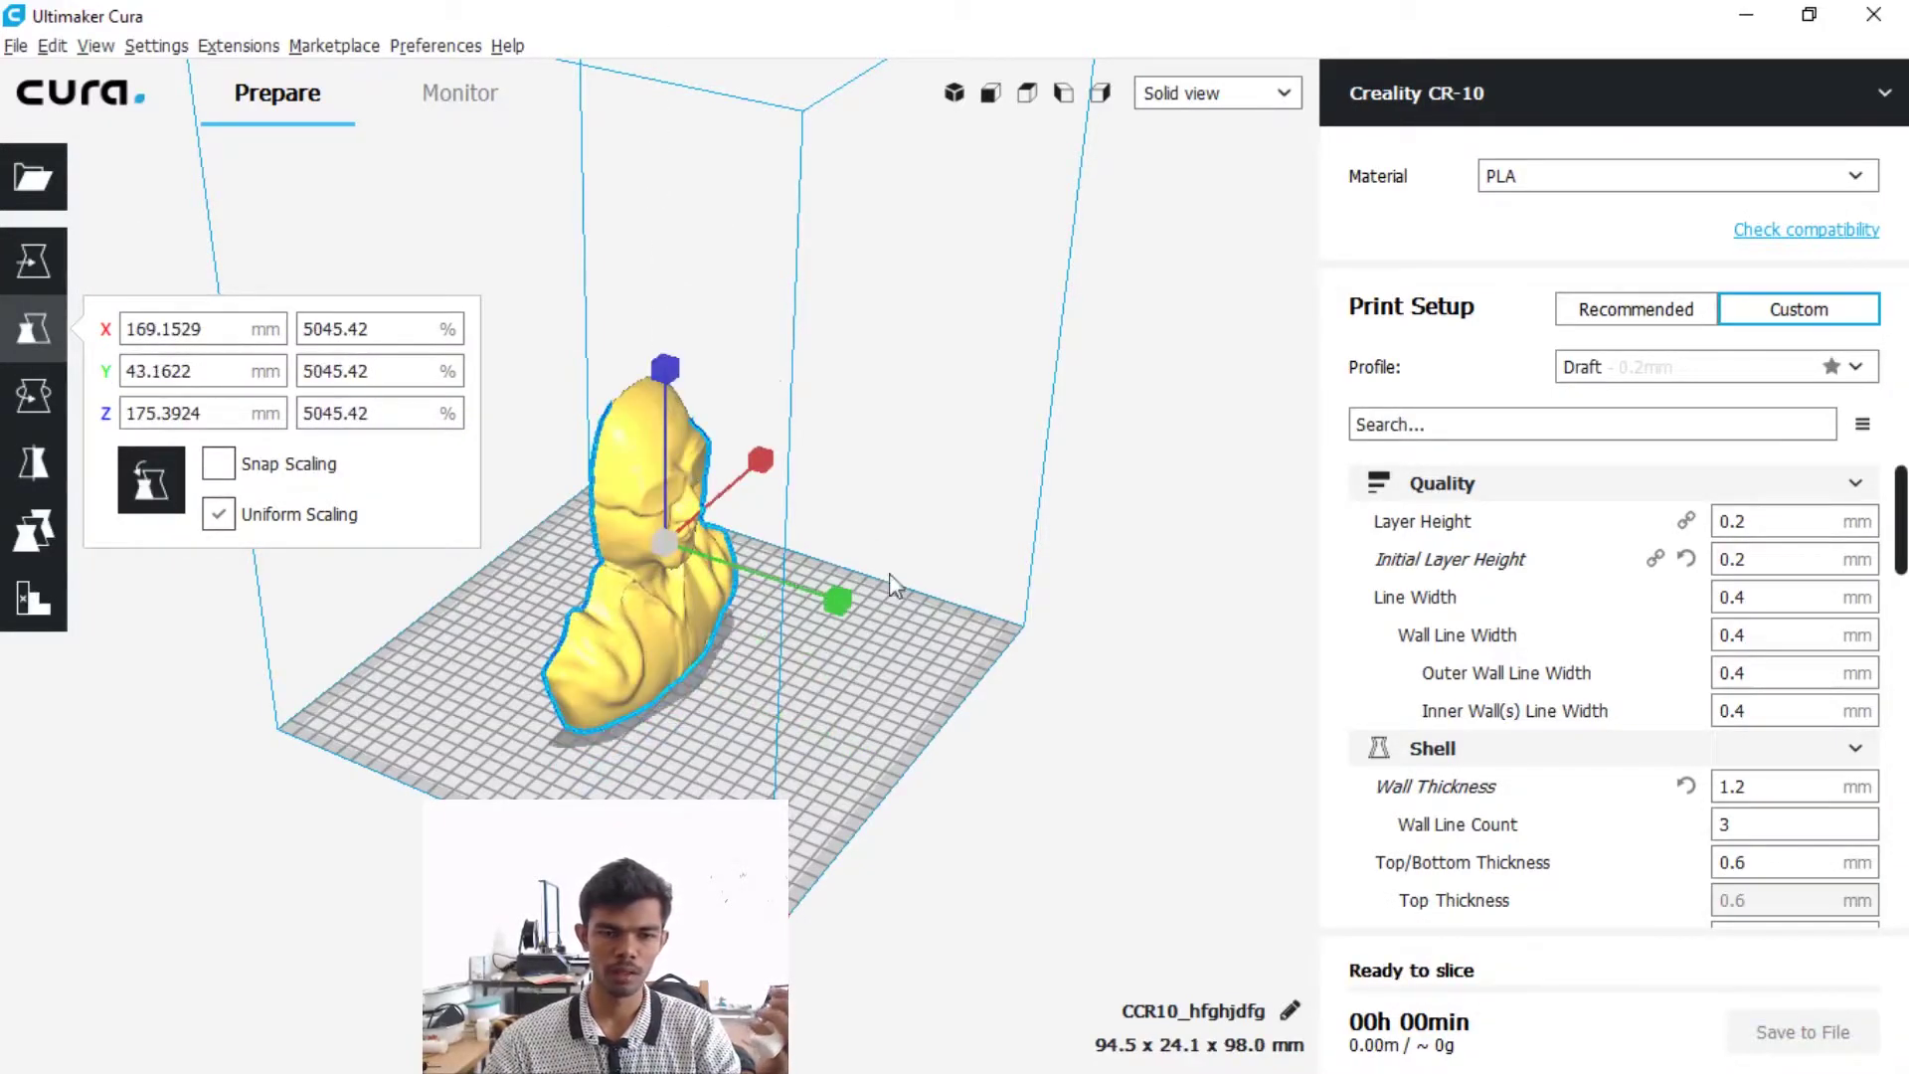
# Inspect the sliced 169.2 × 43.2 × 175.4 mm bust, then close Cura
pyautogui.scroll(5, 678, 616)
pyautogui.moveTo(677, 681); pyautogui.dragTo(724, 758, button='right')
pyautogui.scroll(-5, 723, 758)
pyautogui.moveTo(537, 473); pyautogui.dragTo(729, 538, button='right')
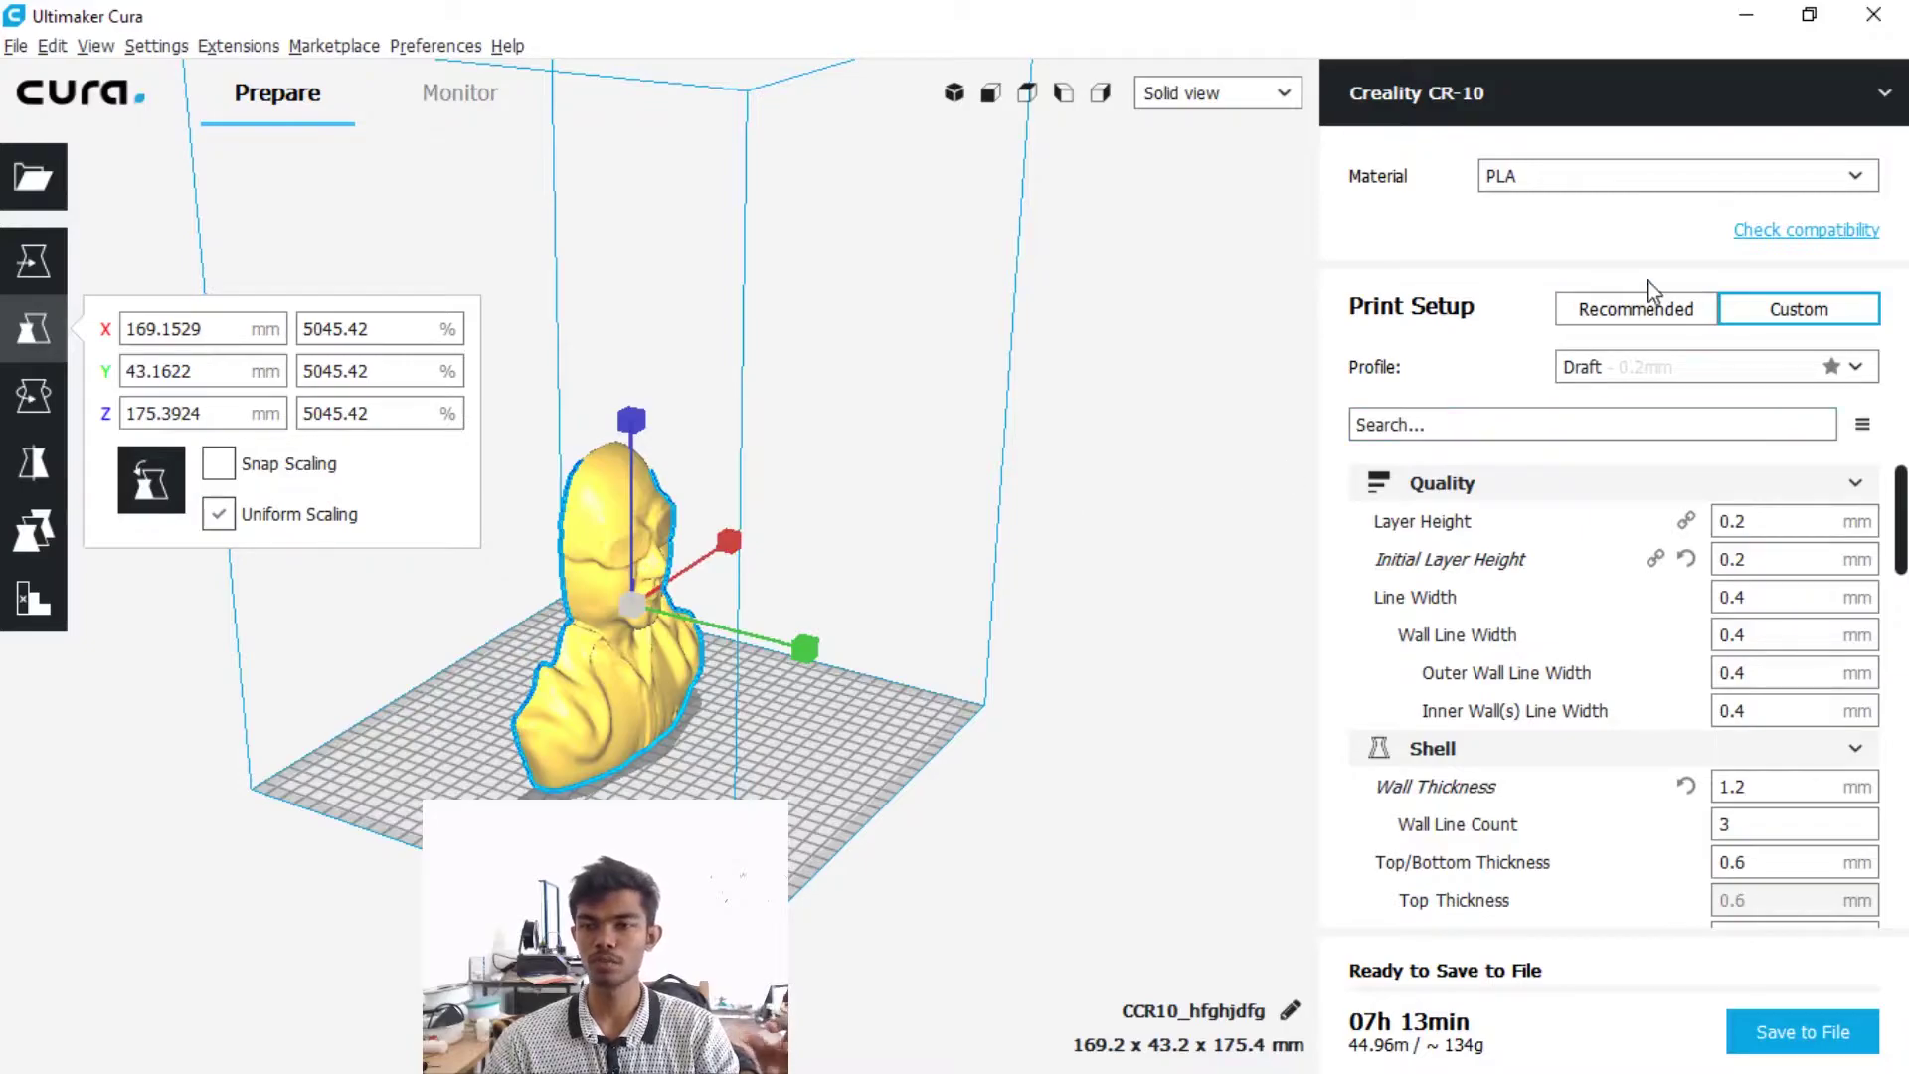
pyautogui.click(1877, 12)
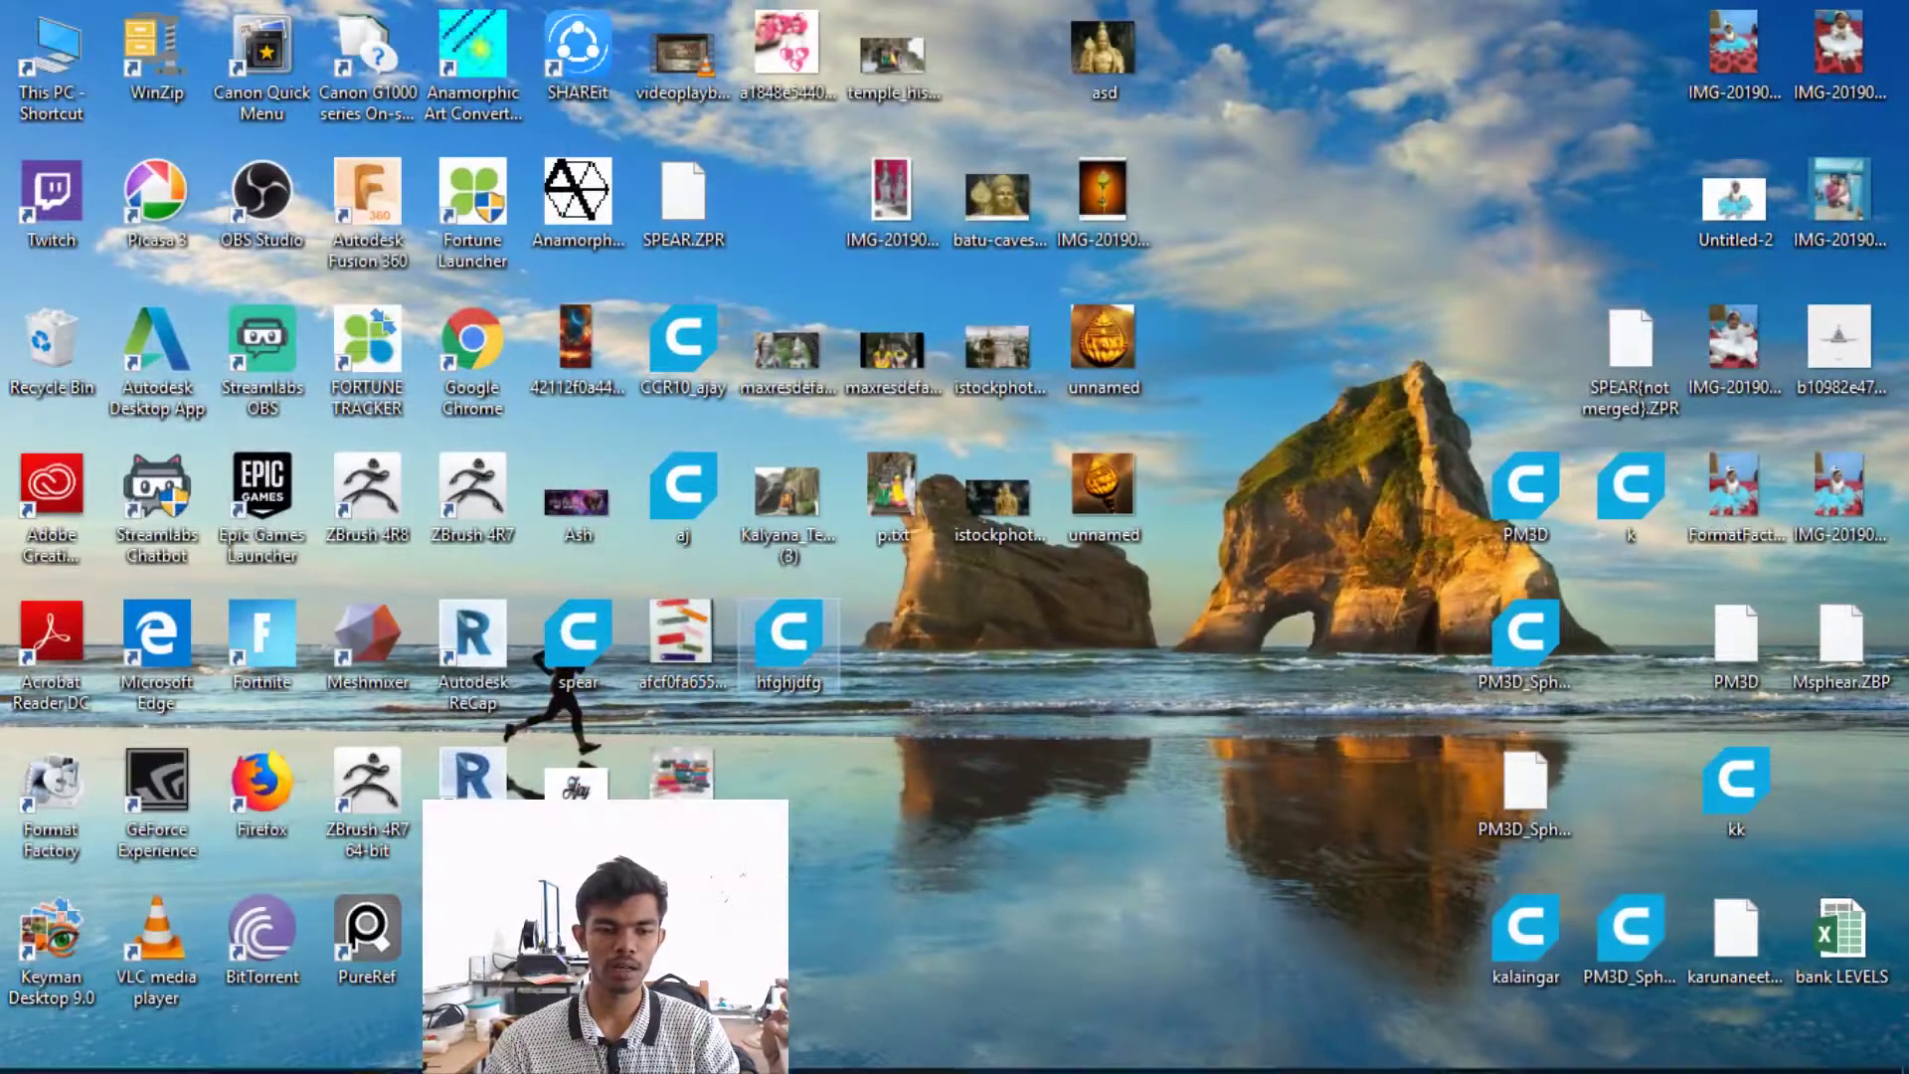
# Restore Meshmixer, close the Object Browser leaving shaders unchanged, and list the Analysis tools
pyautogui.click(930, 1050)
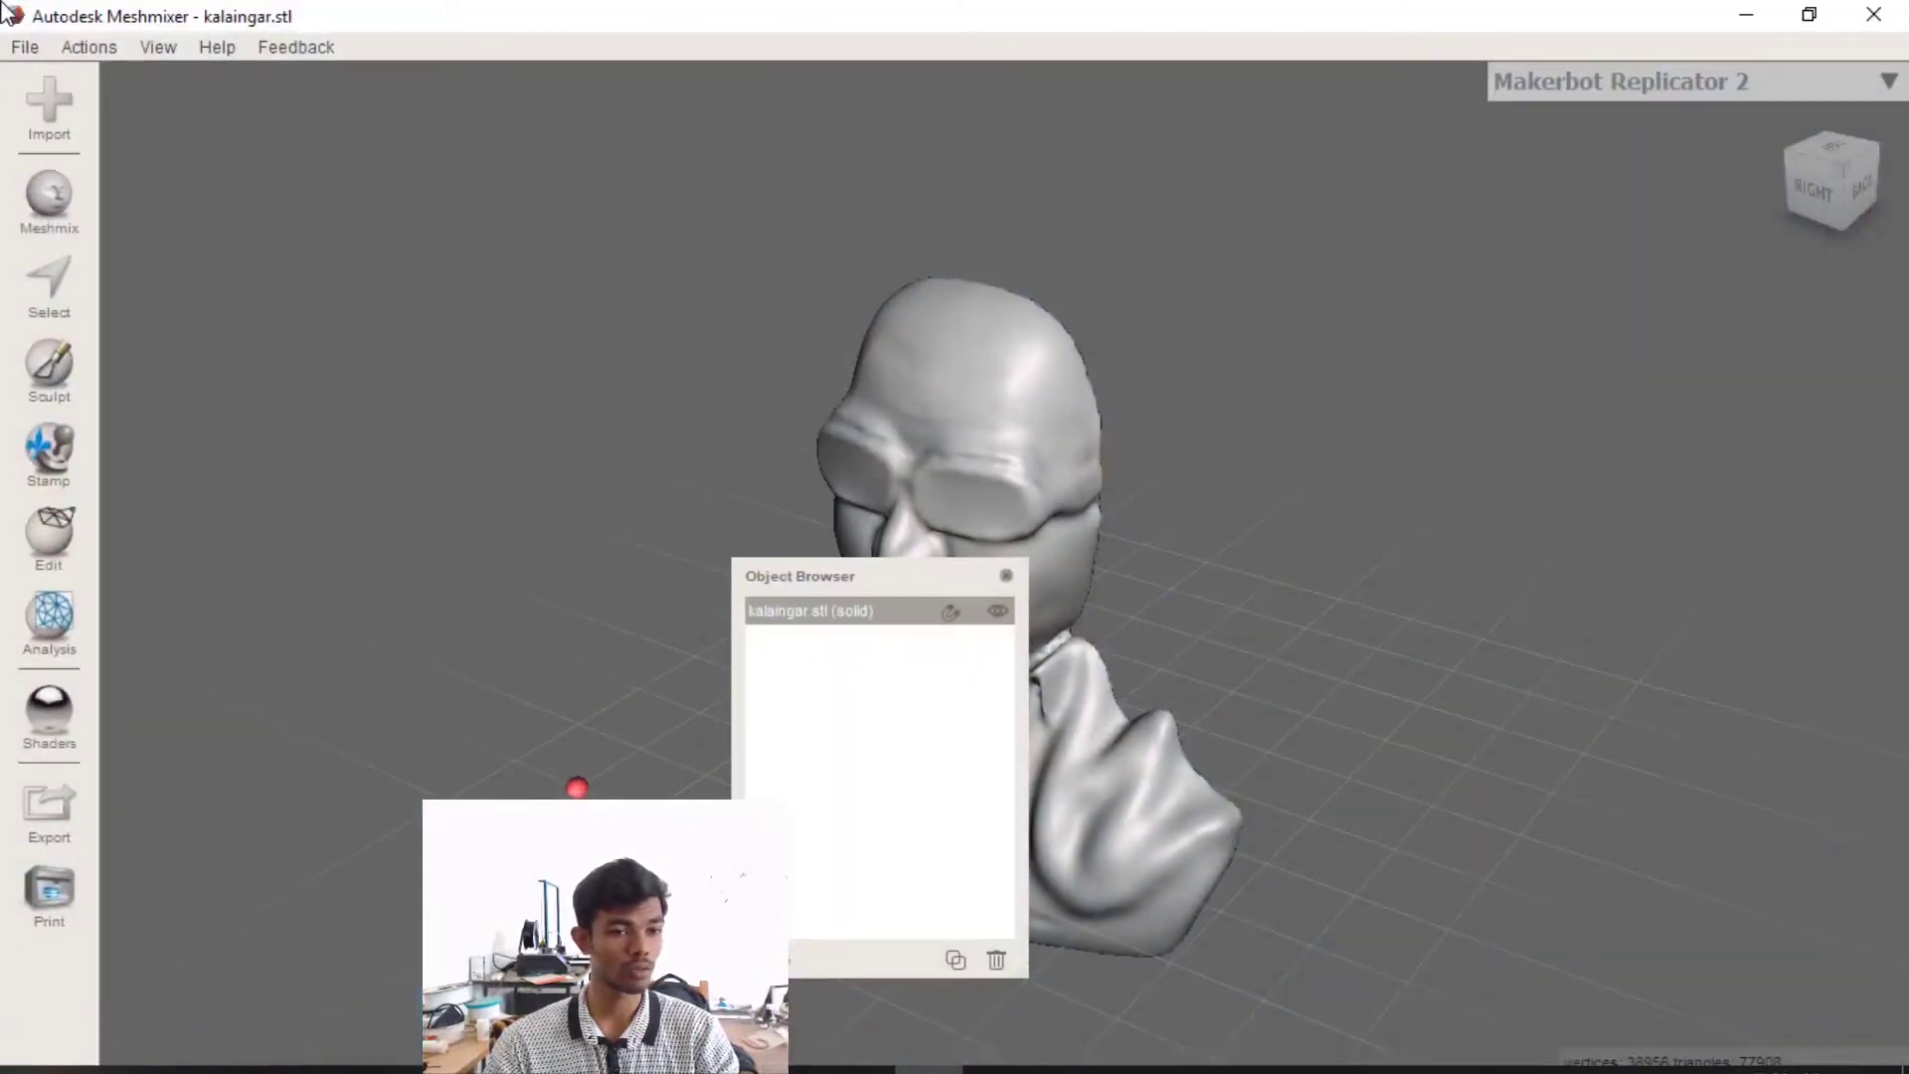
pyautogui.click(66, 701)
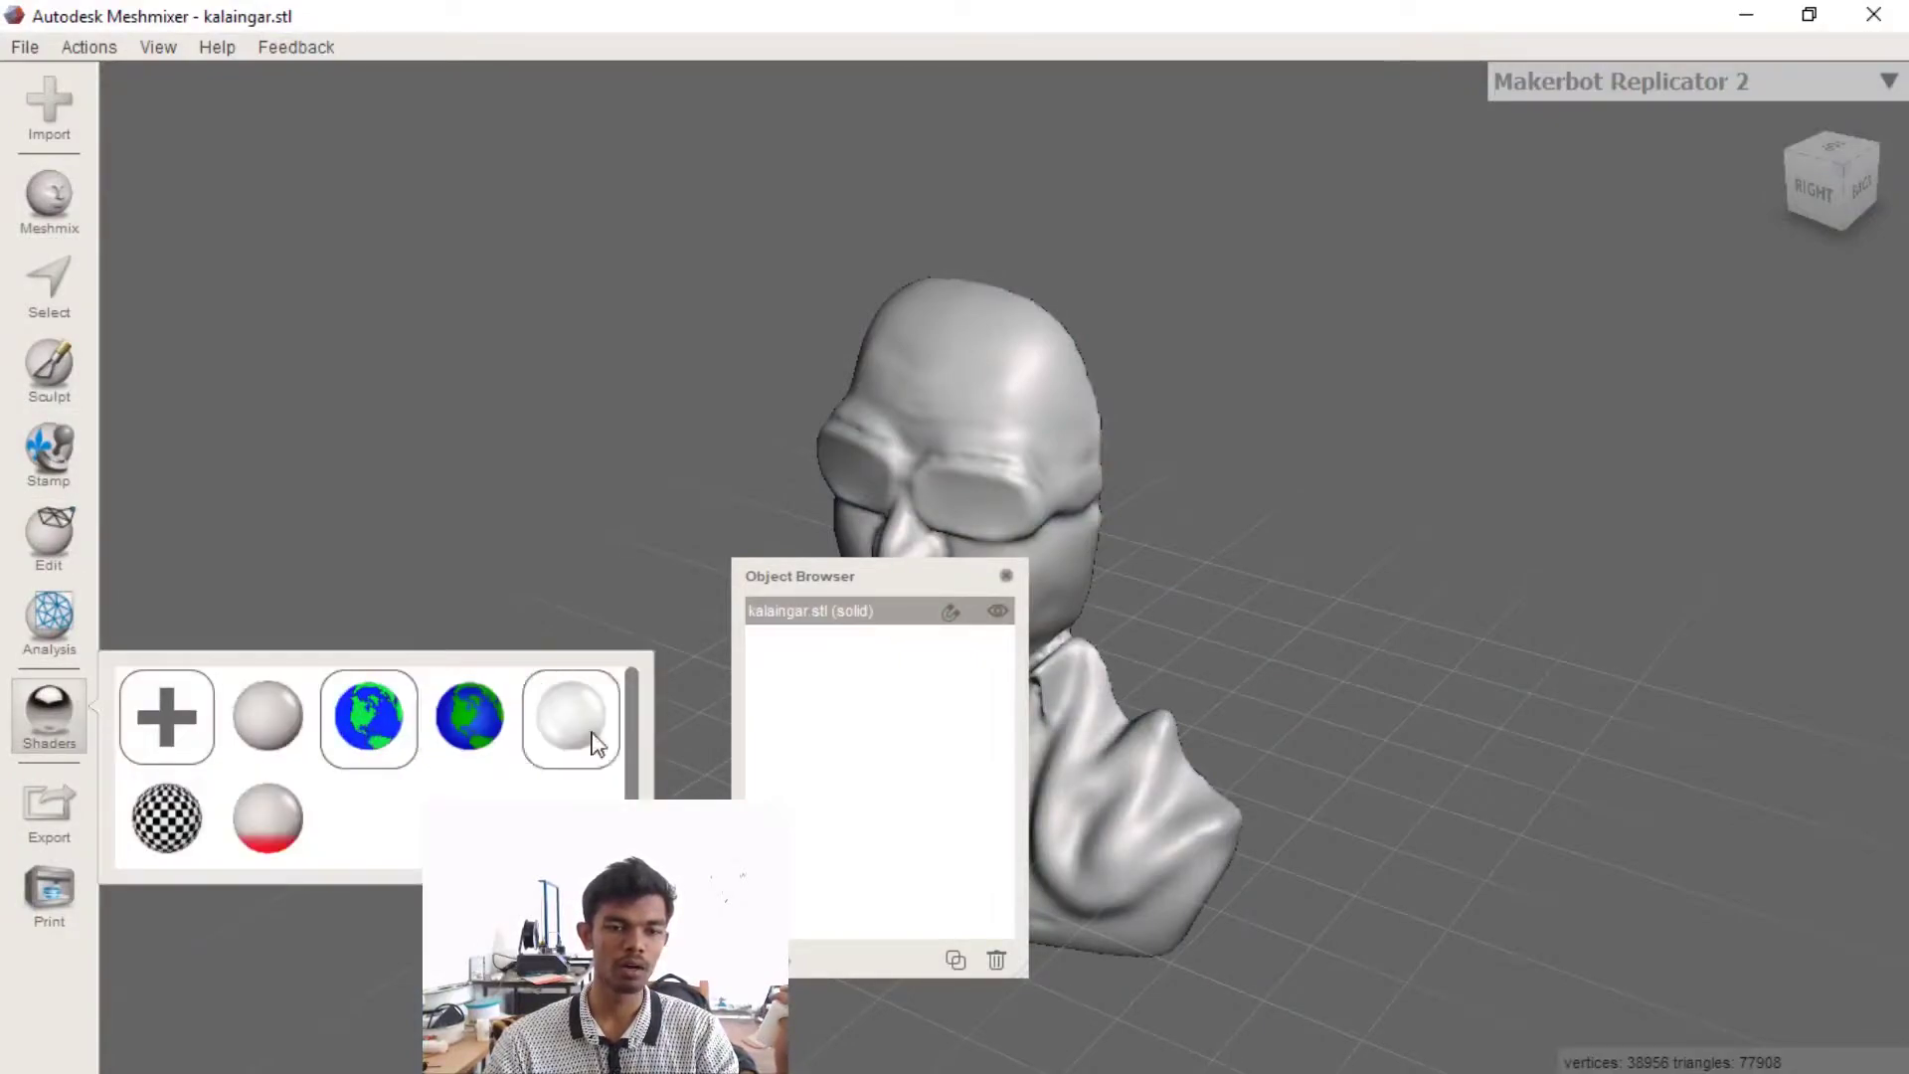
pyautogui.click(1005, 574)
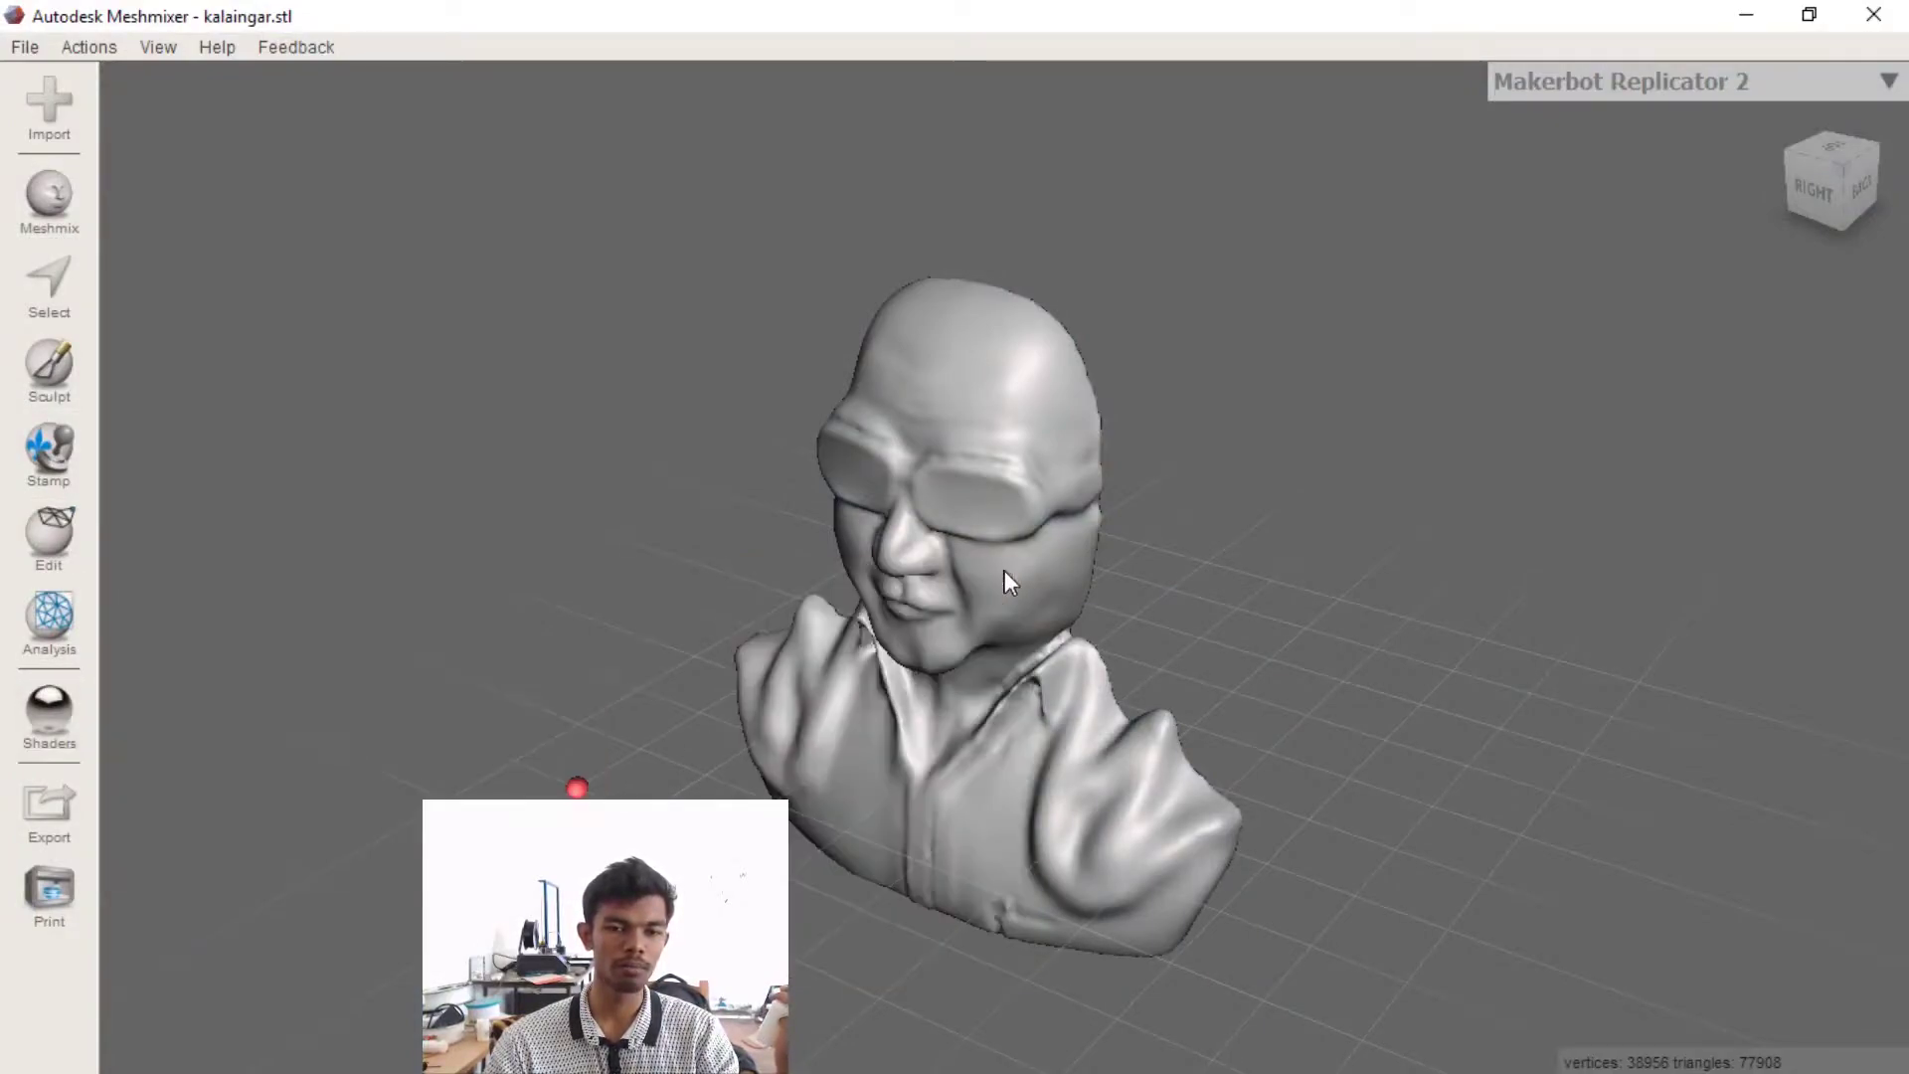
pyautogui.click(48, 711)
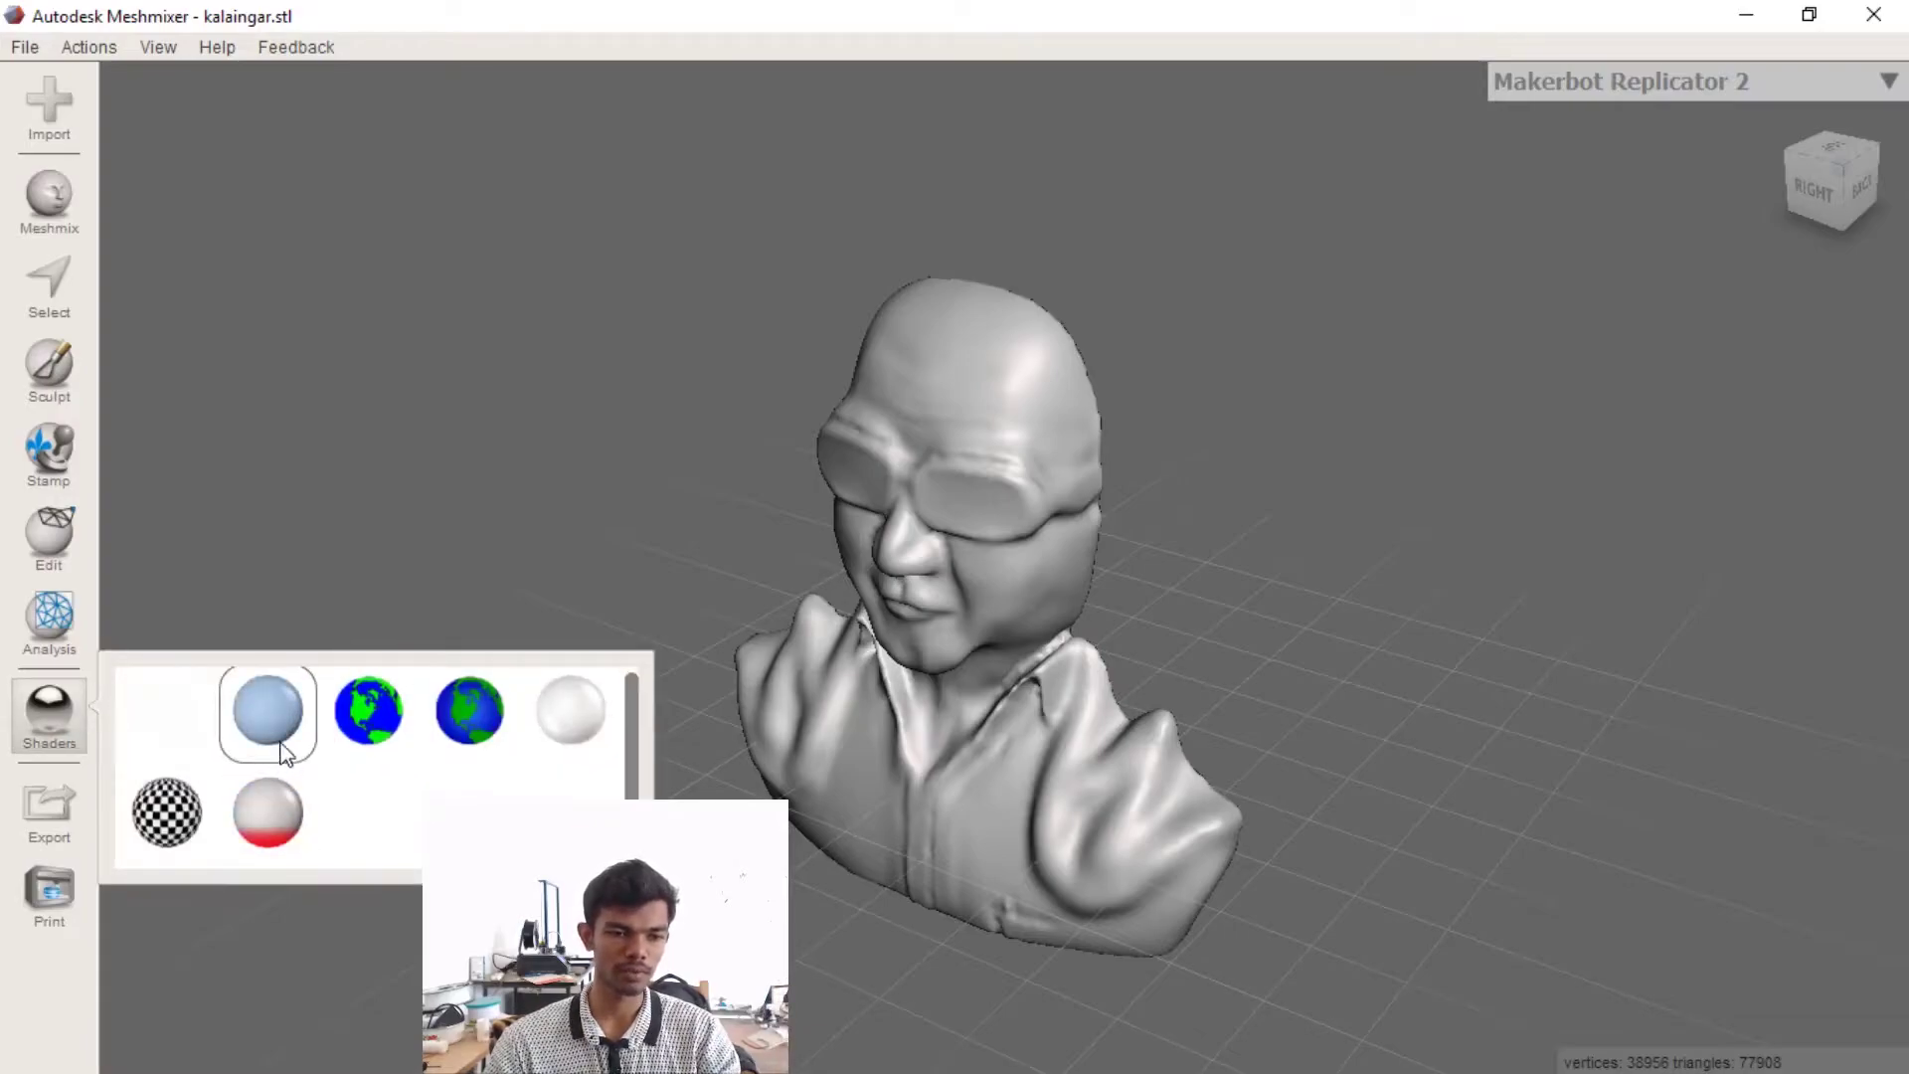
pyautogui.click(267, 716)
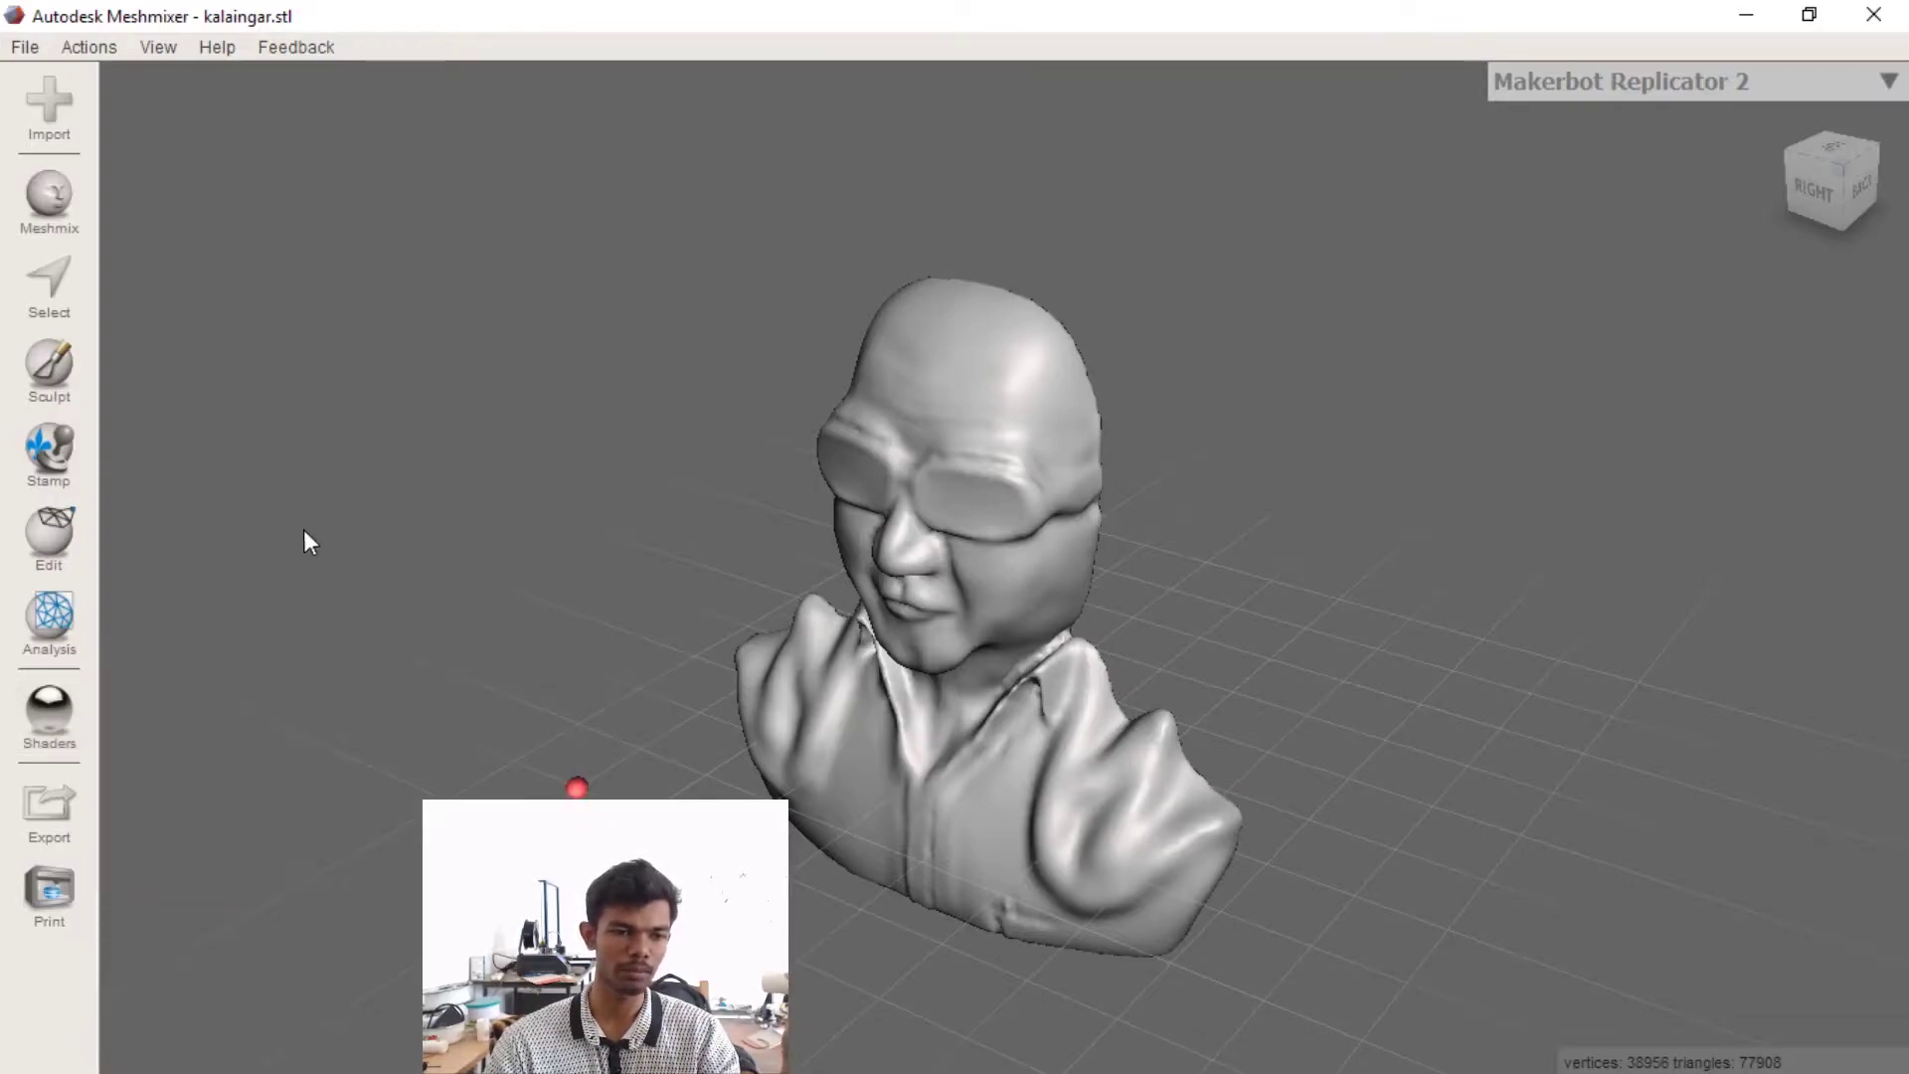
pyautogui.click(64, 626)
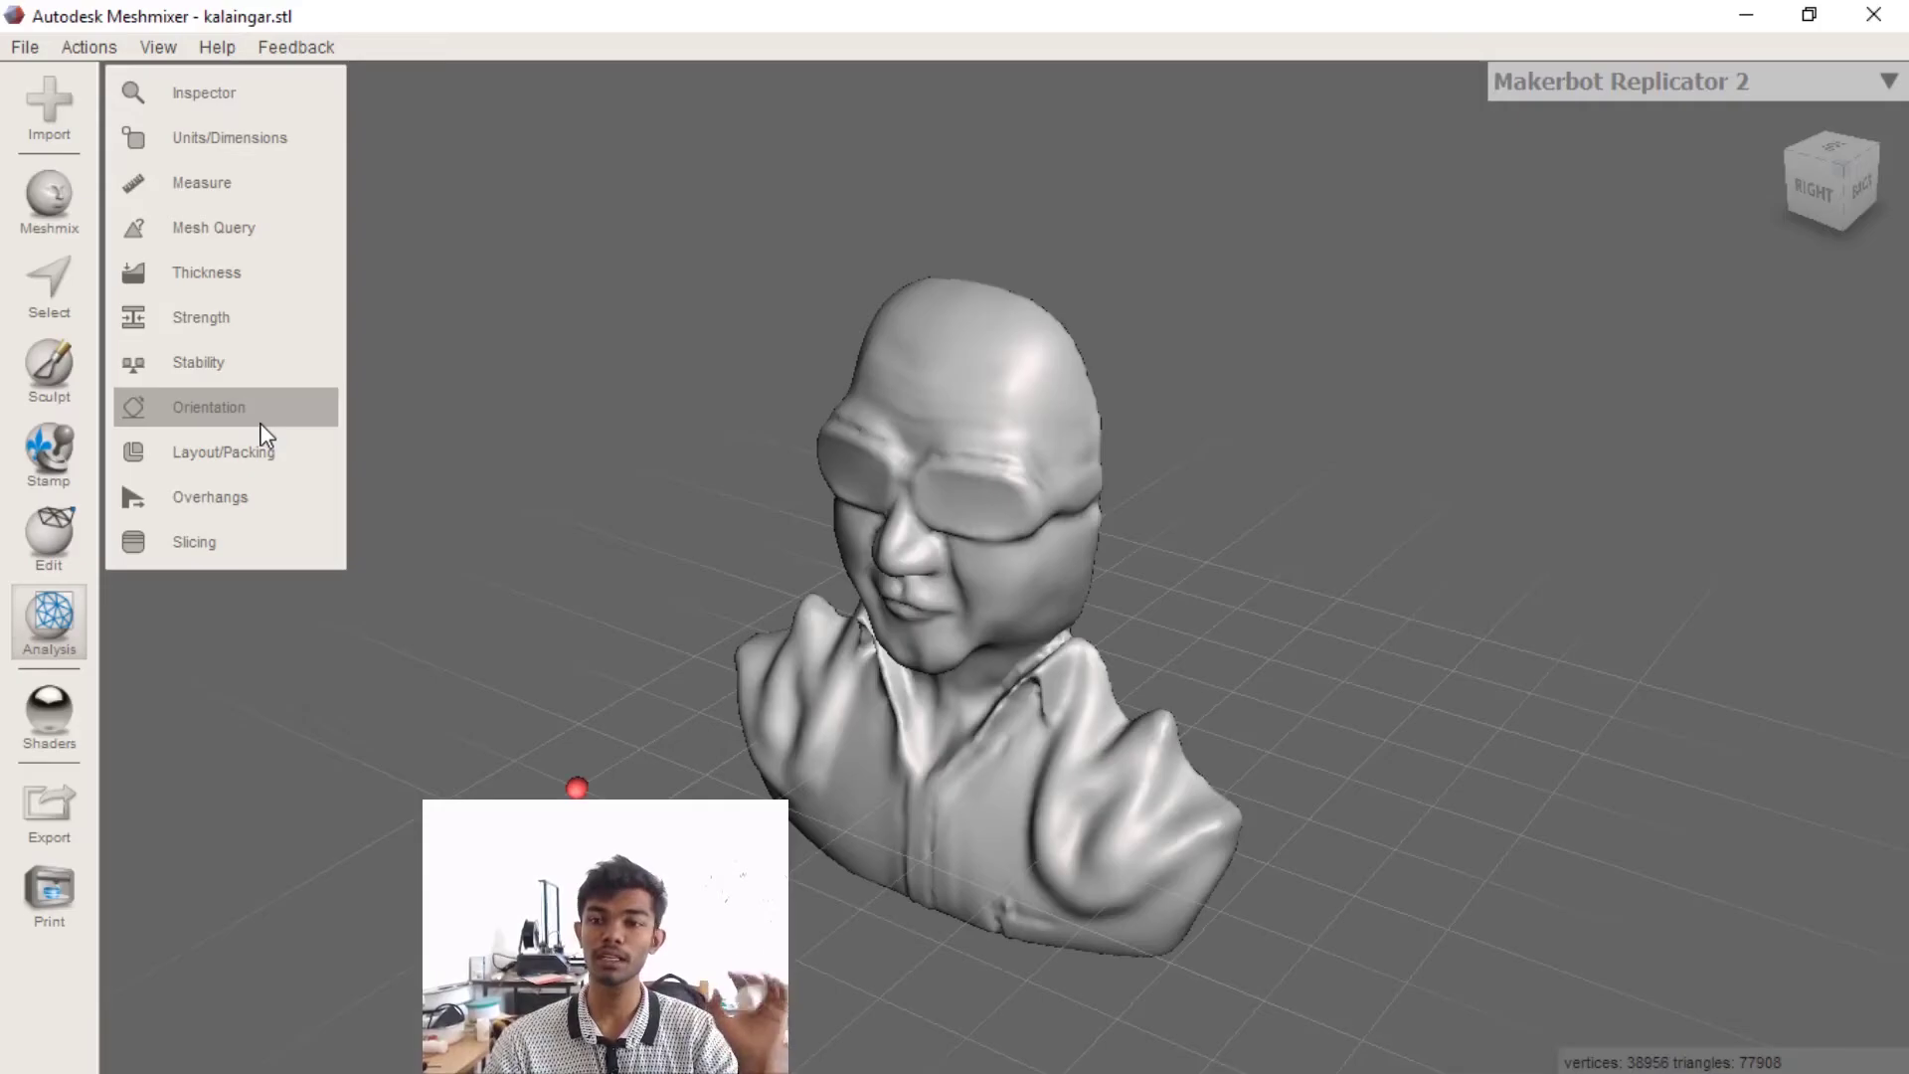
# Minimize and restore Meshmixer, then close it to reach the save-changes prompt
pyautogui.click(1741, 18)
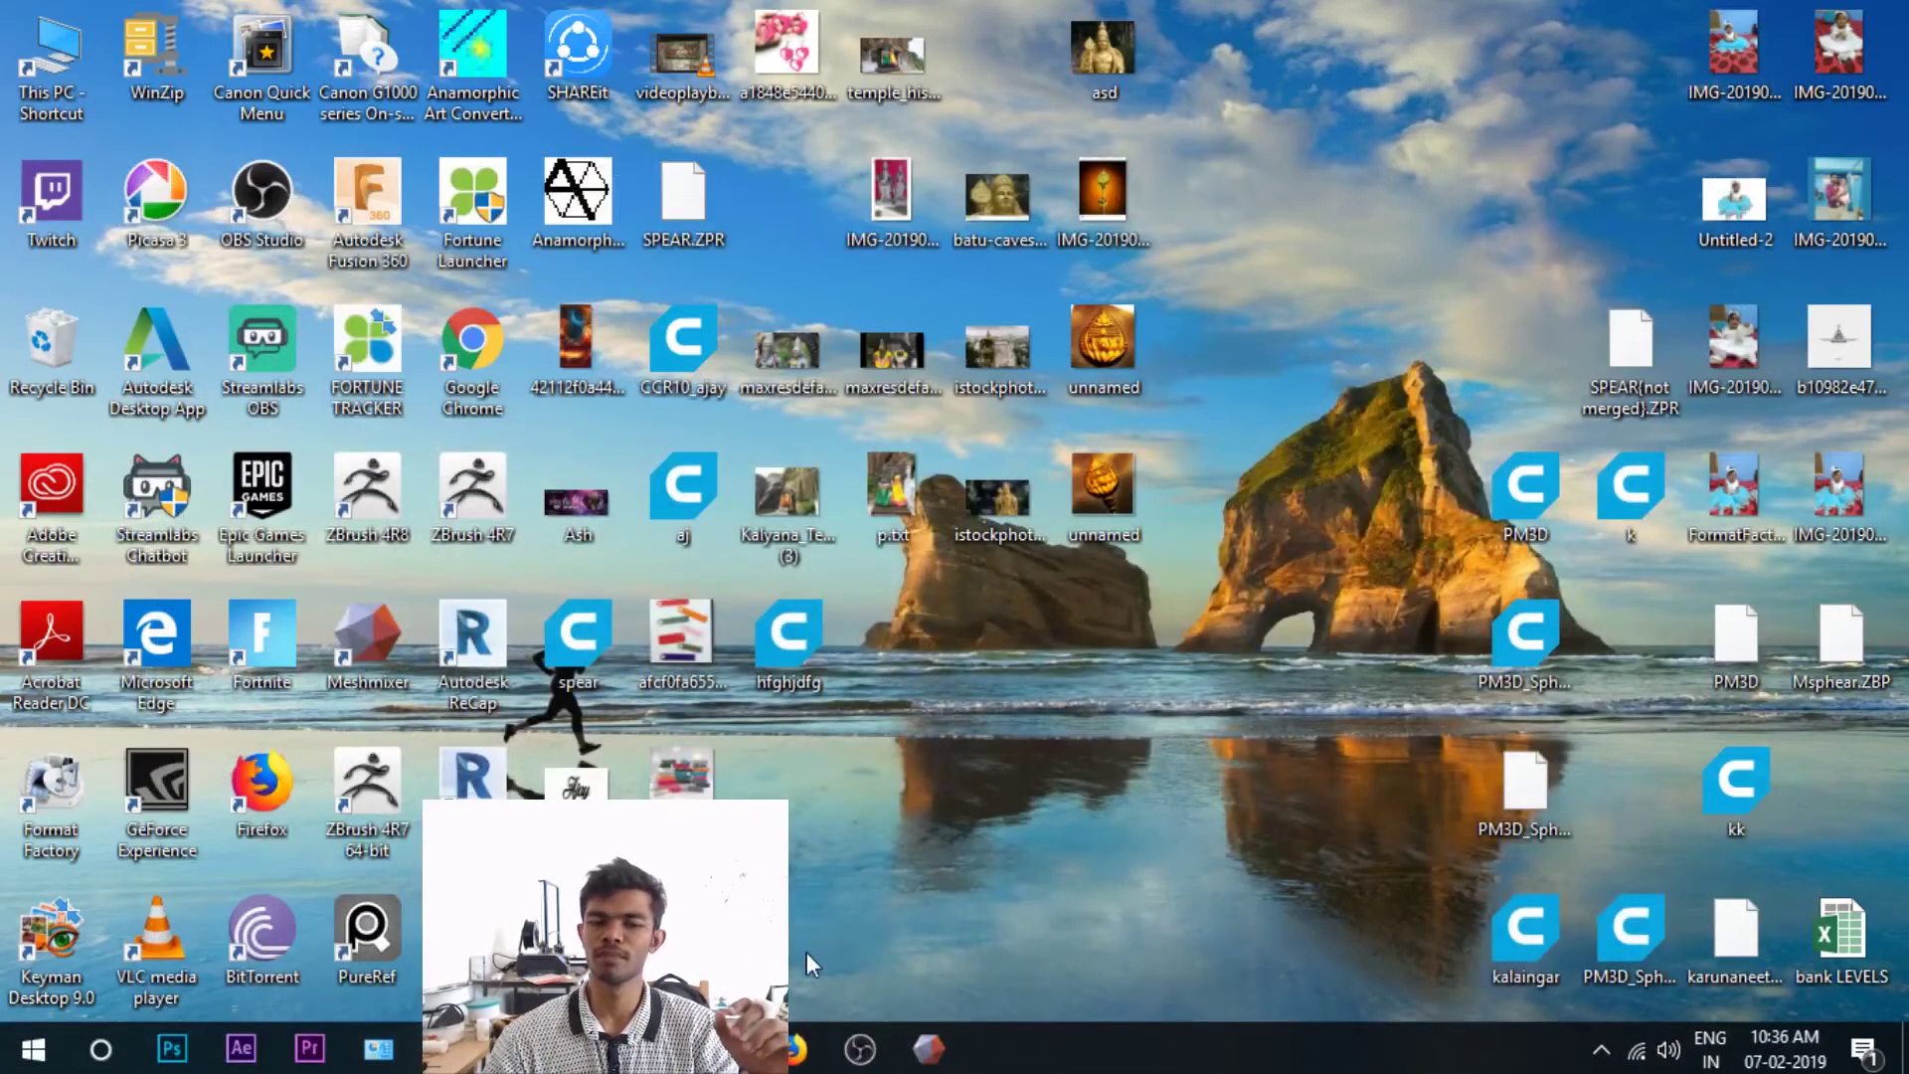
pyautogui.click(929, 1049)
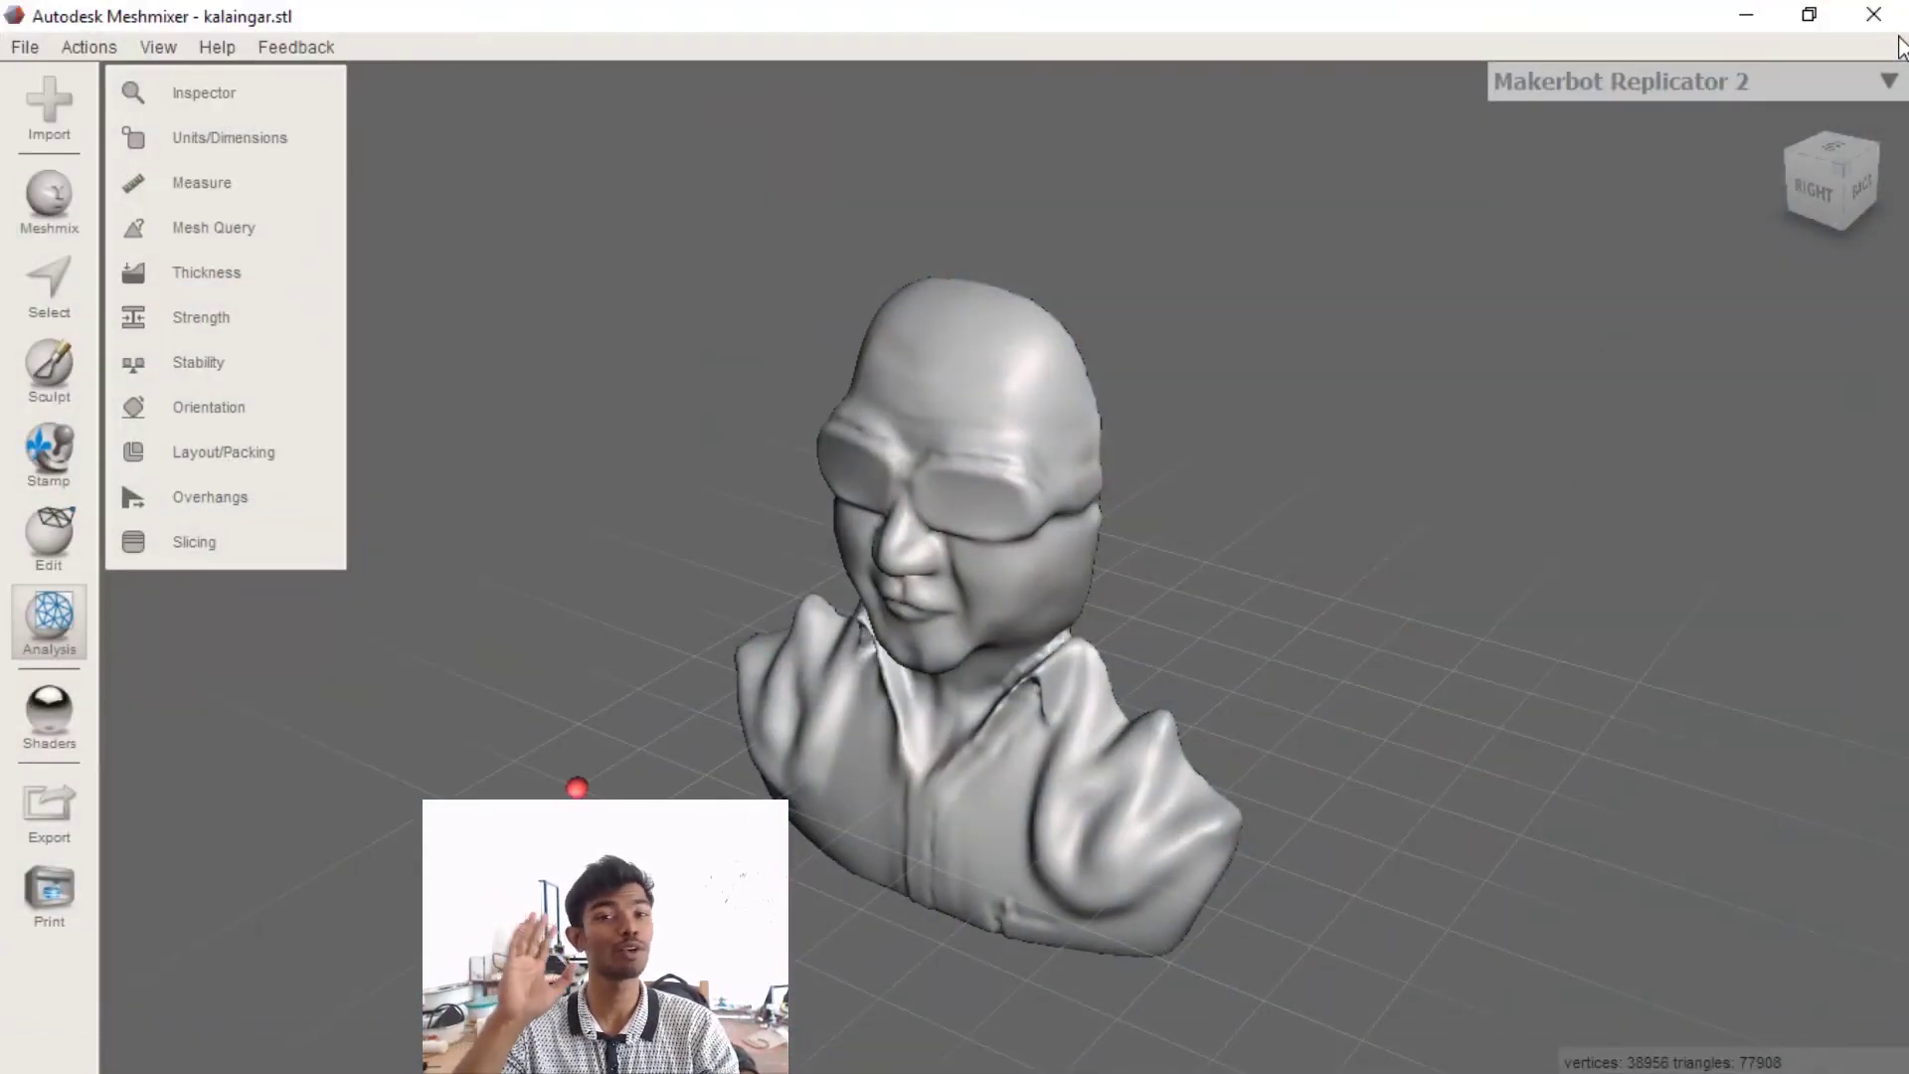
pyautogui.click(1873, 15)
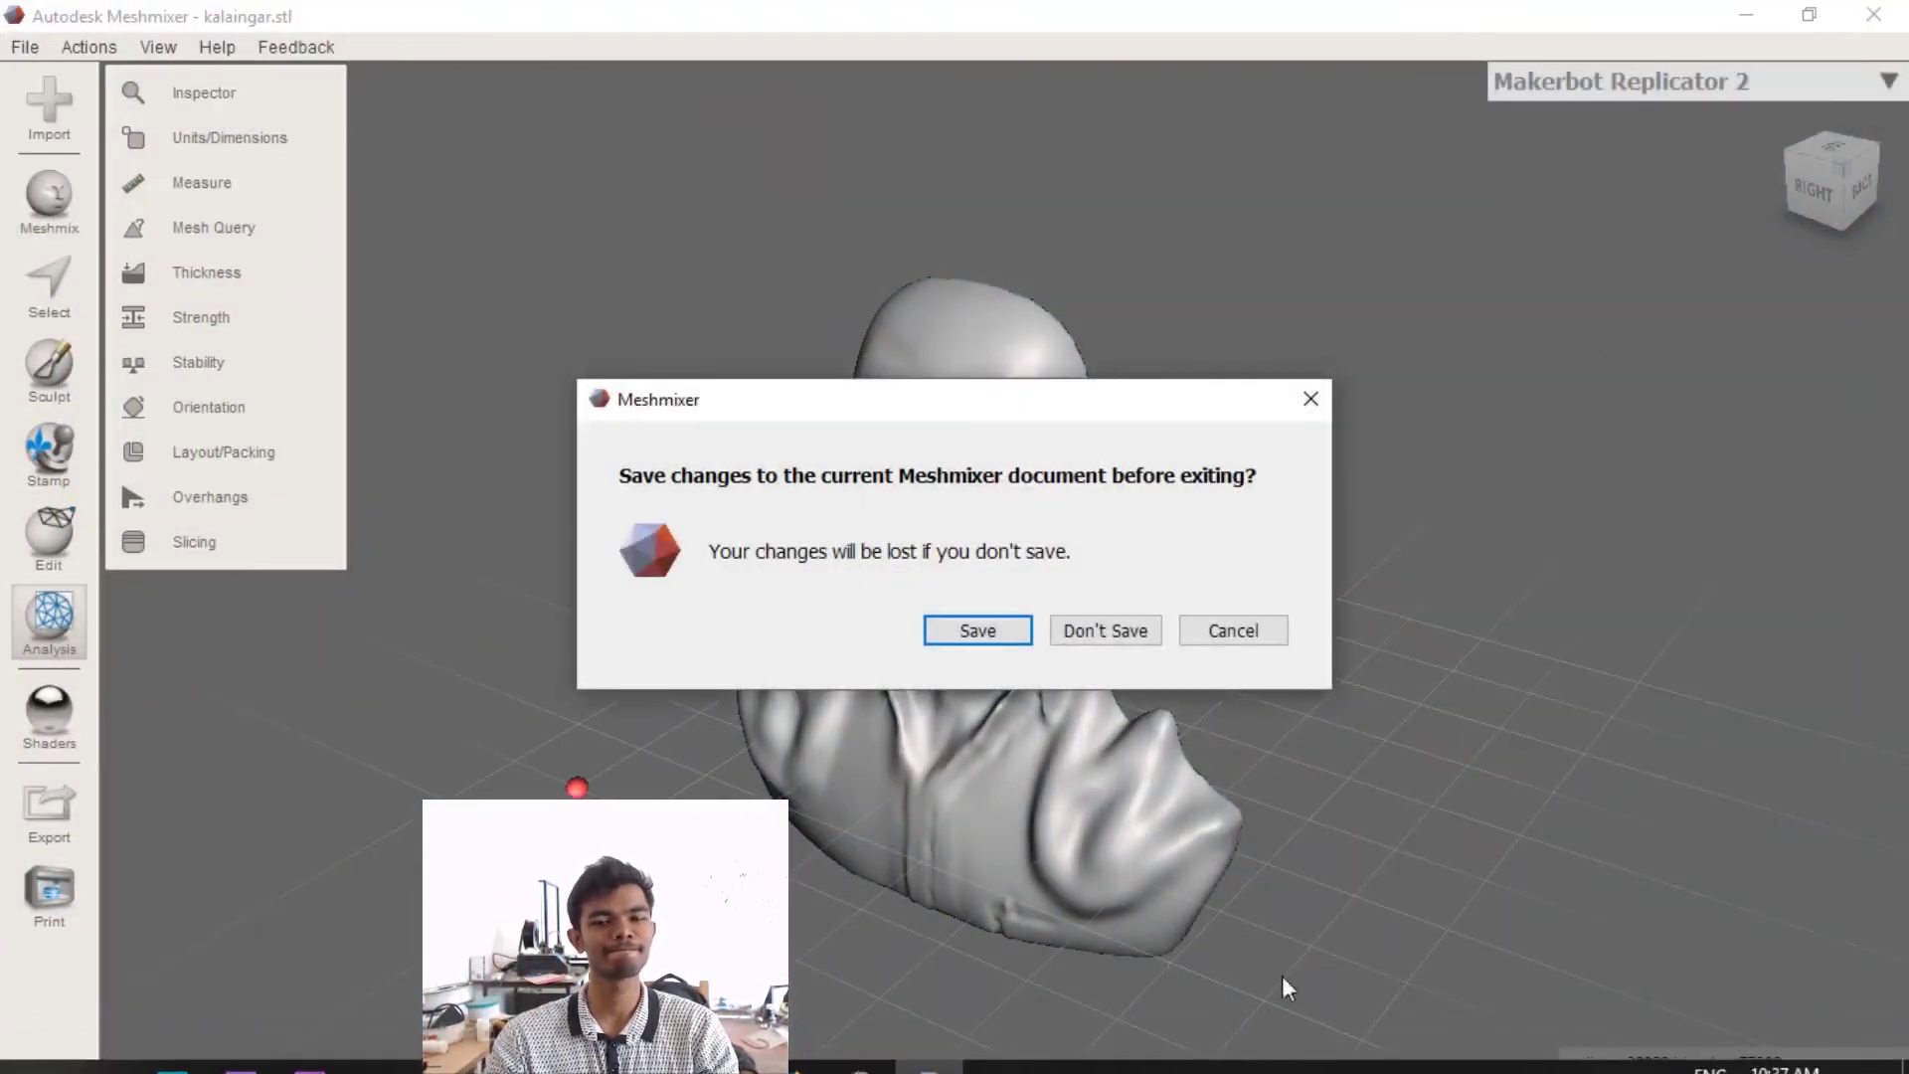